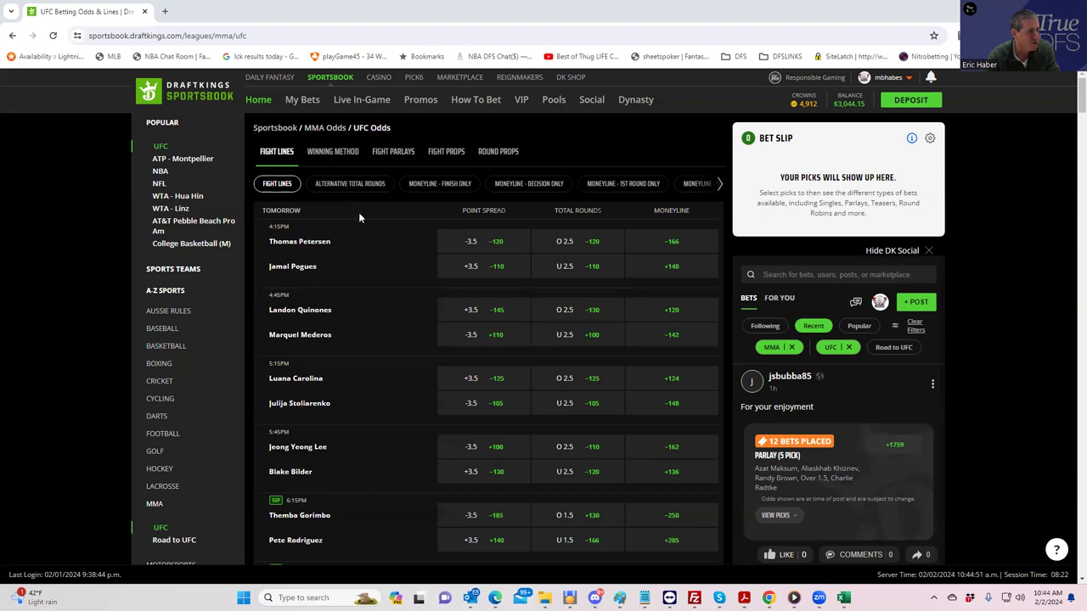
# - Review the point spreads, total rounds and moneylines for tomorrow's UFC fights
pyautogui.scroll(-3, 390, 406)
pyautogui.scroll(-2, 396, 416)
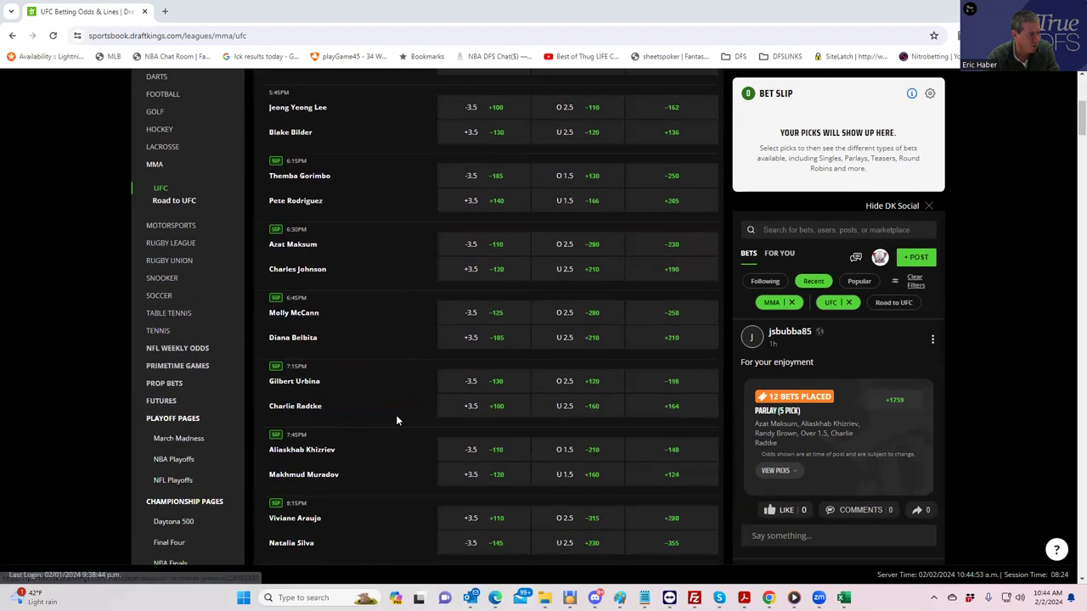
pyautogui.scroll(-3, 402, 418)
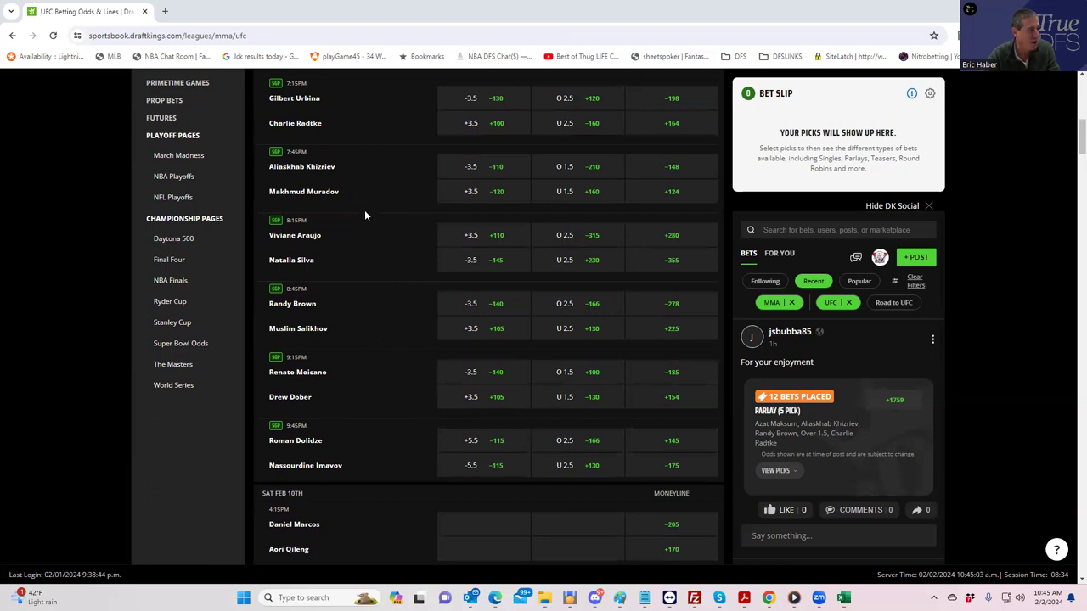
pyautogui.scroll(-1, 365, 215)
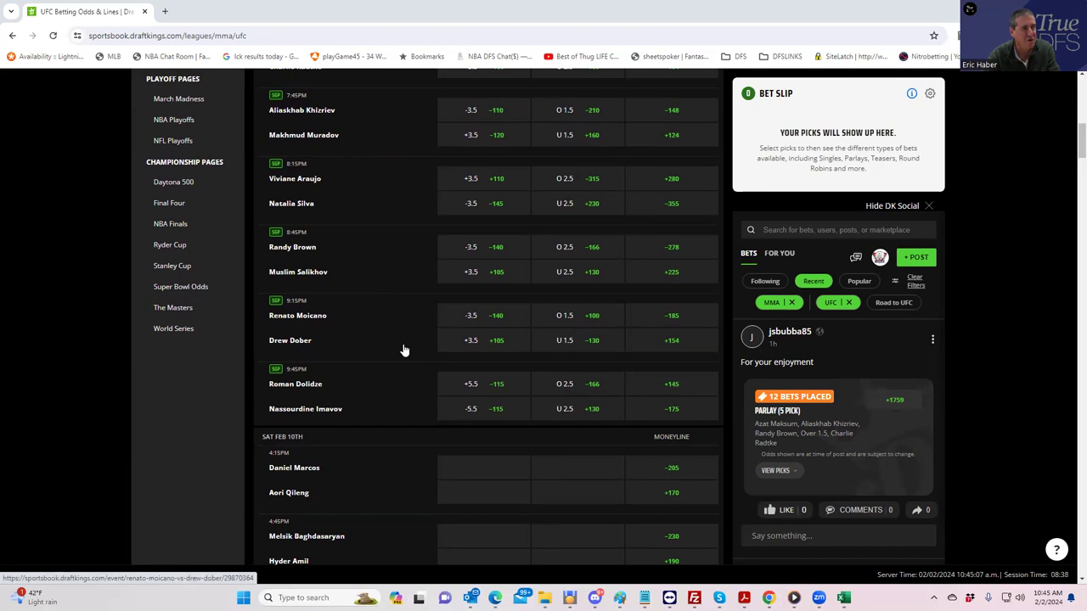
pyautogui.scroll(5, 405, 338)
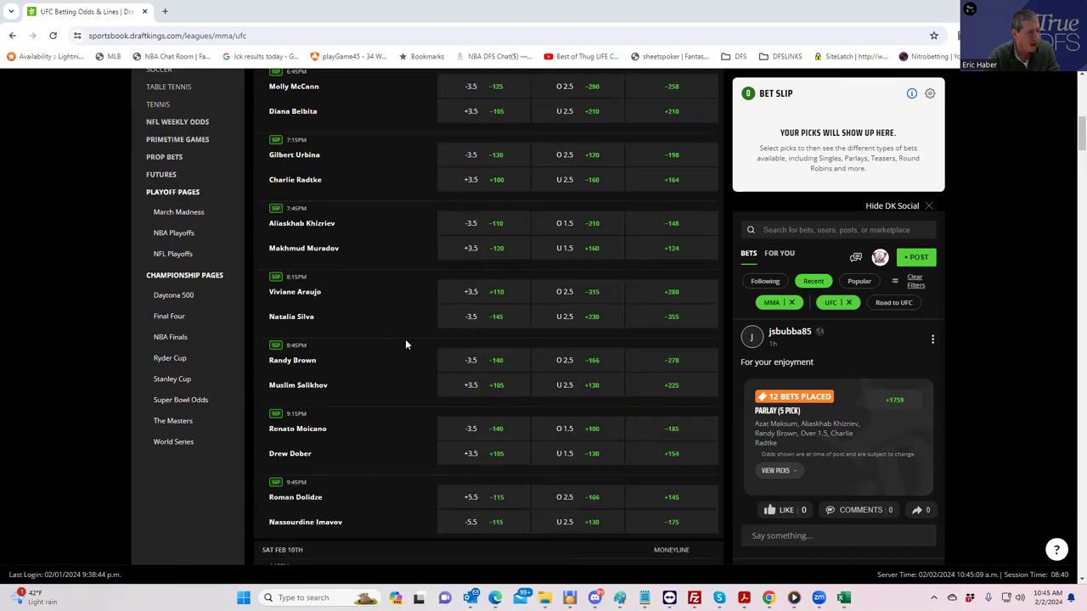
pyautogui.scroll(5, 412, 339)
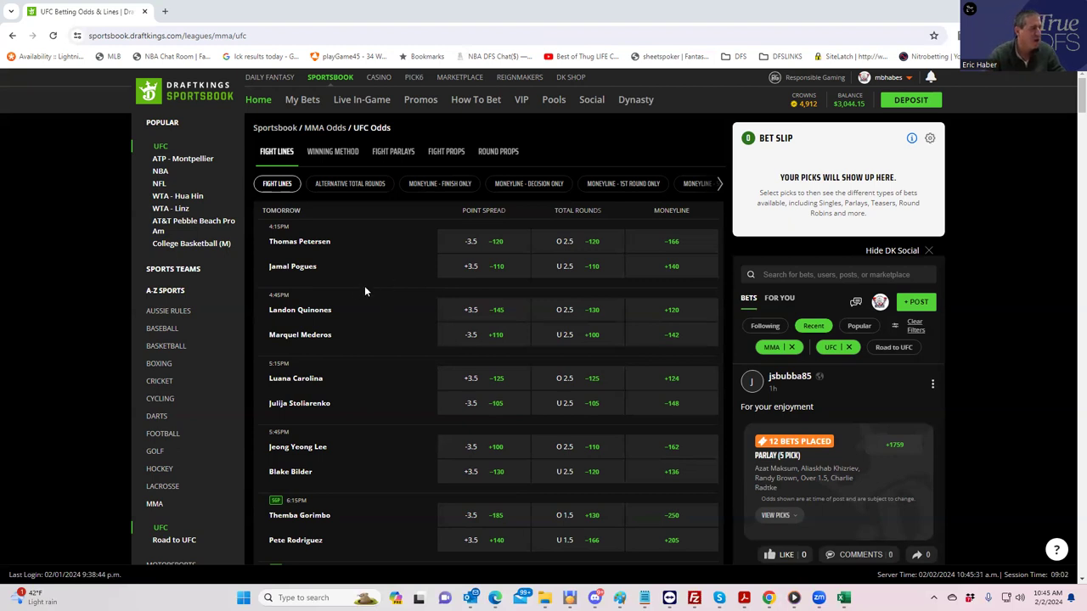
# - Open the Thomas Petersen vs Jamal Pogues fight and show its winning method odds down to the double chance section
pyautogui.click(298, 242)
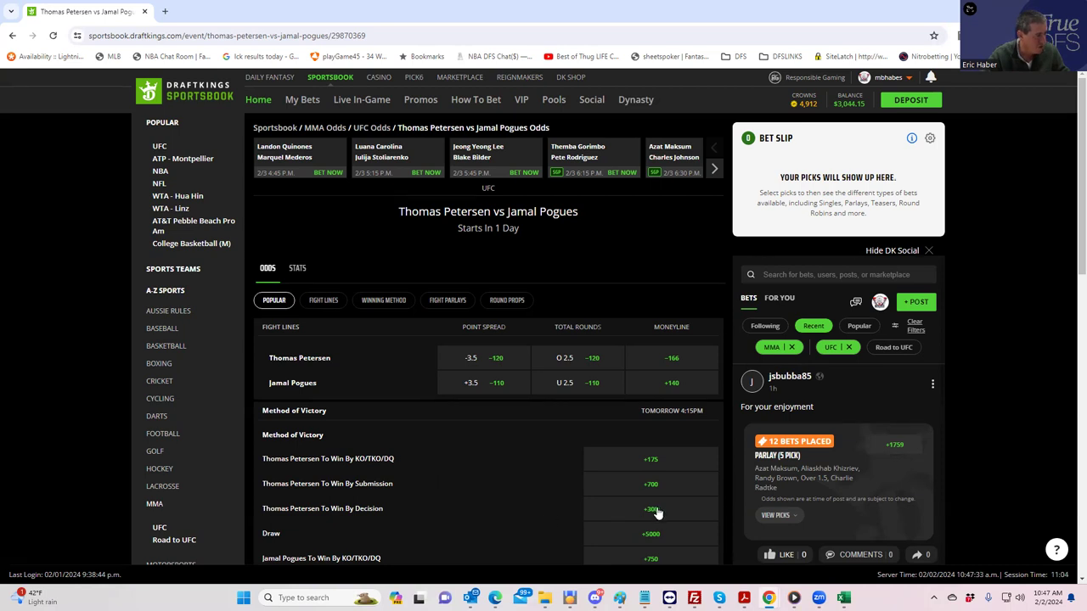
pyautogui.scroll(-1, 374, 370)
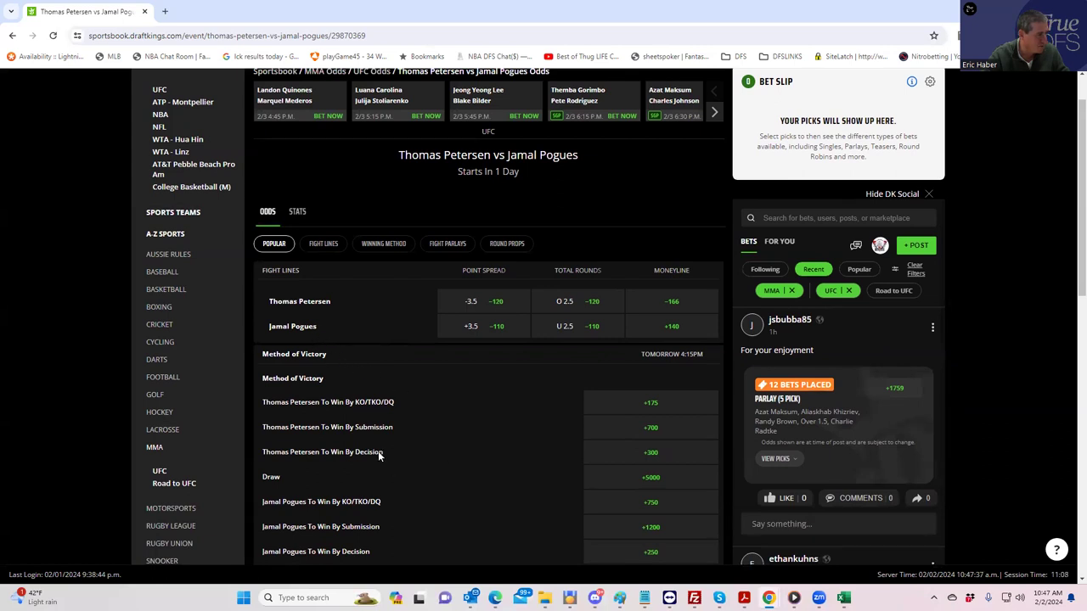
pyautogui.click(386, 246)
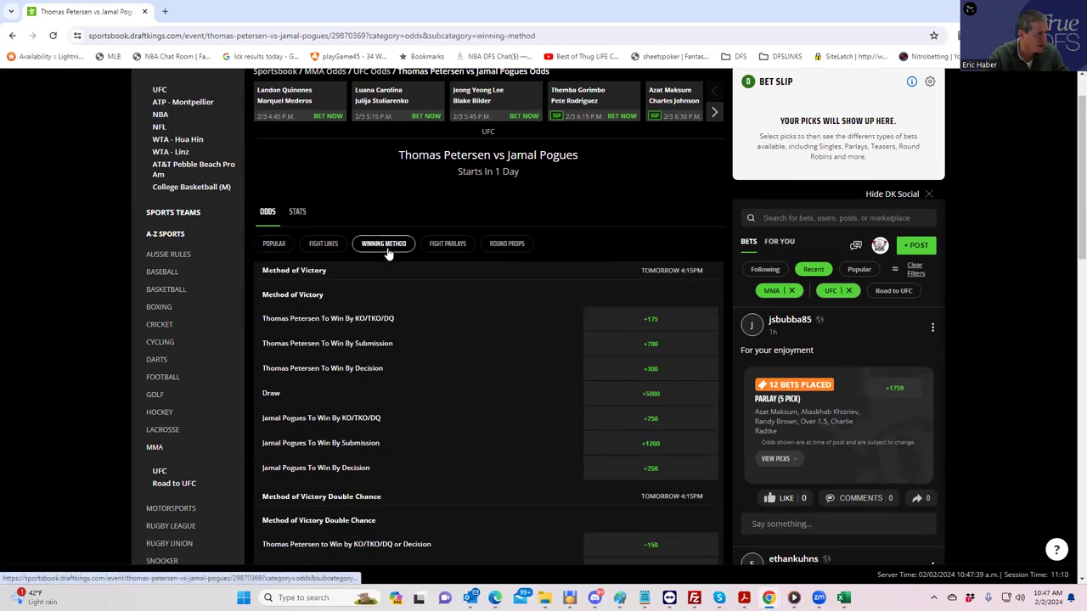
pyautogui.scroll(-2, 419, 441)
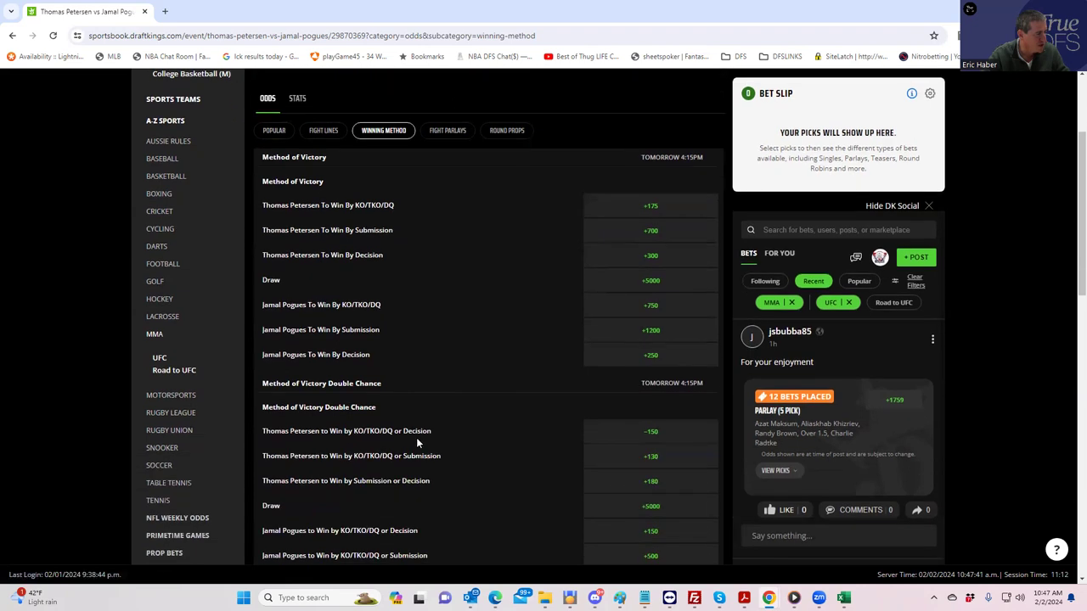
pyautogui.scroll(-2, 368, 461)
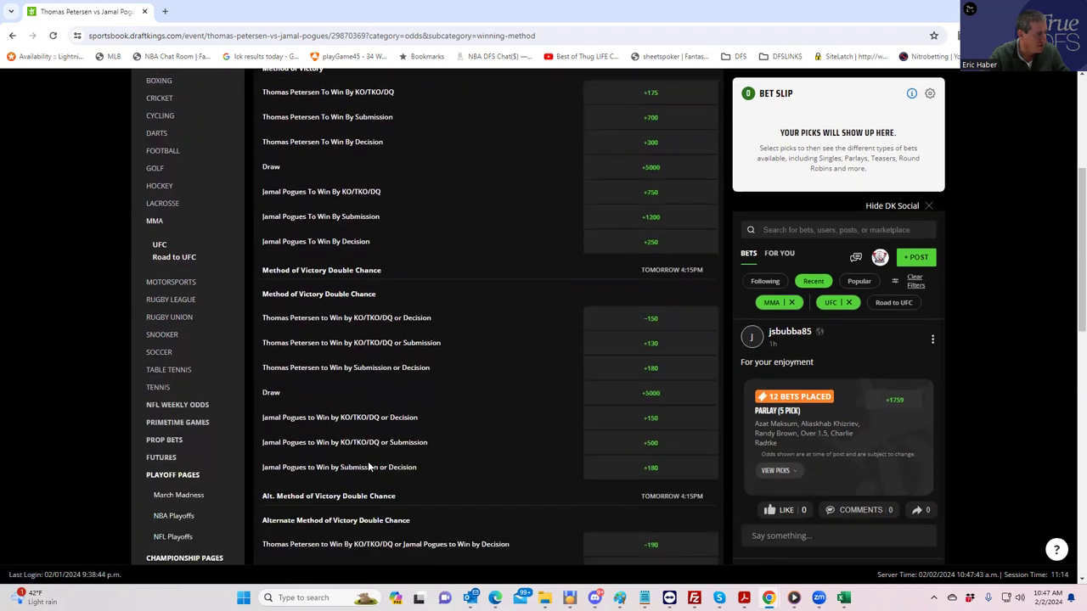
# - Add Jamal Pogues to Win by KO/TKO/DQ or Submission to the bet slip with a $180 wager
pyautogui.click(657, 444)
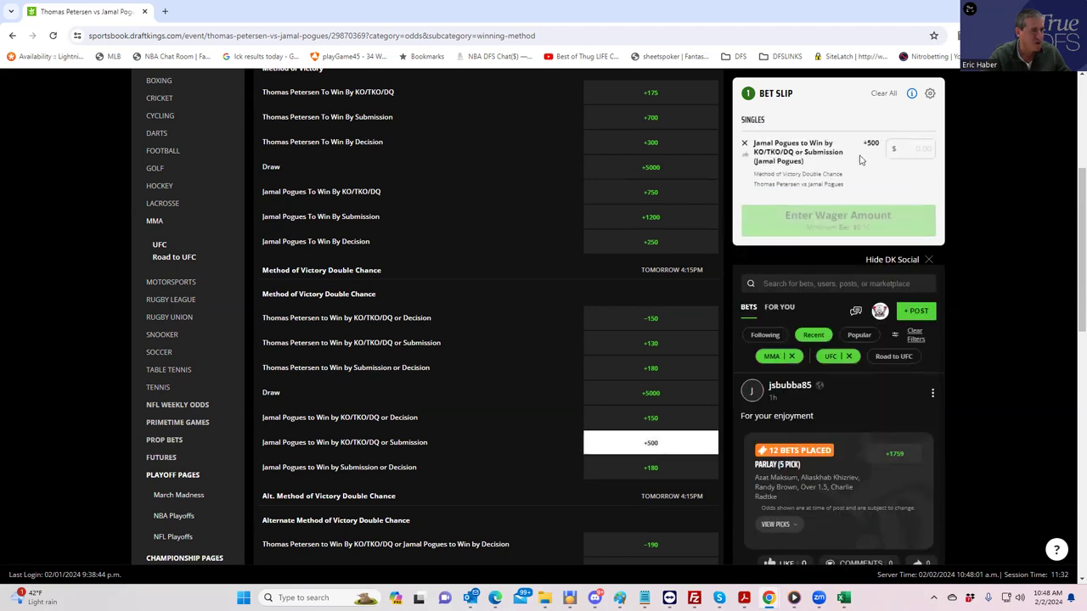
pyautogui.write('180')
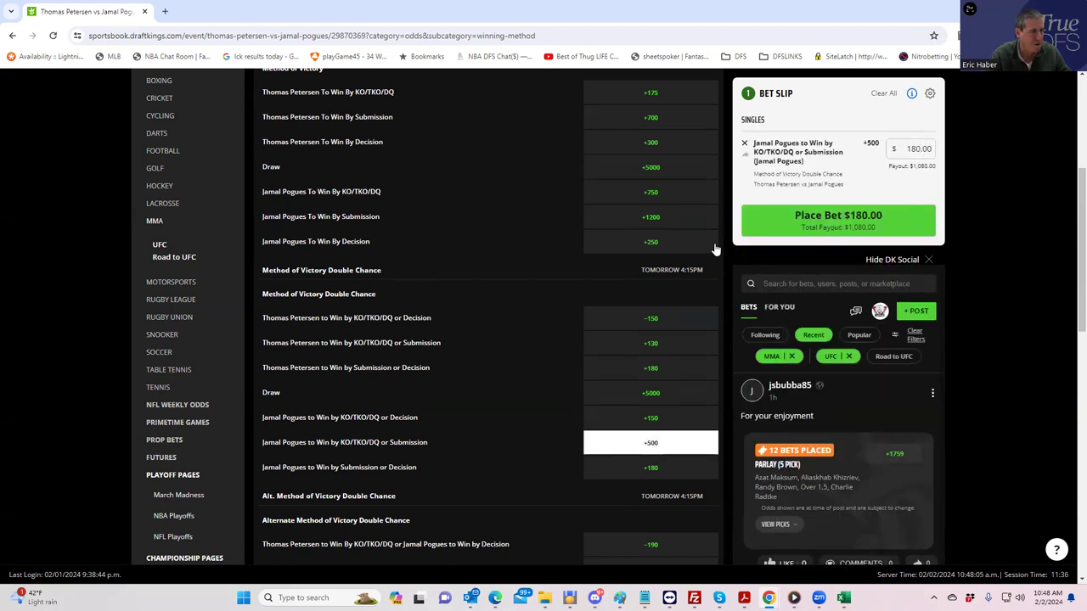
# - From the Landon Quinones vs Marquel Mederos fight, add the Marquel Mederos moneyline to the bet slip with a $180 wager
pyautogui.scroll(4, 396, 194)
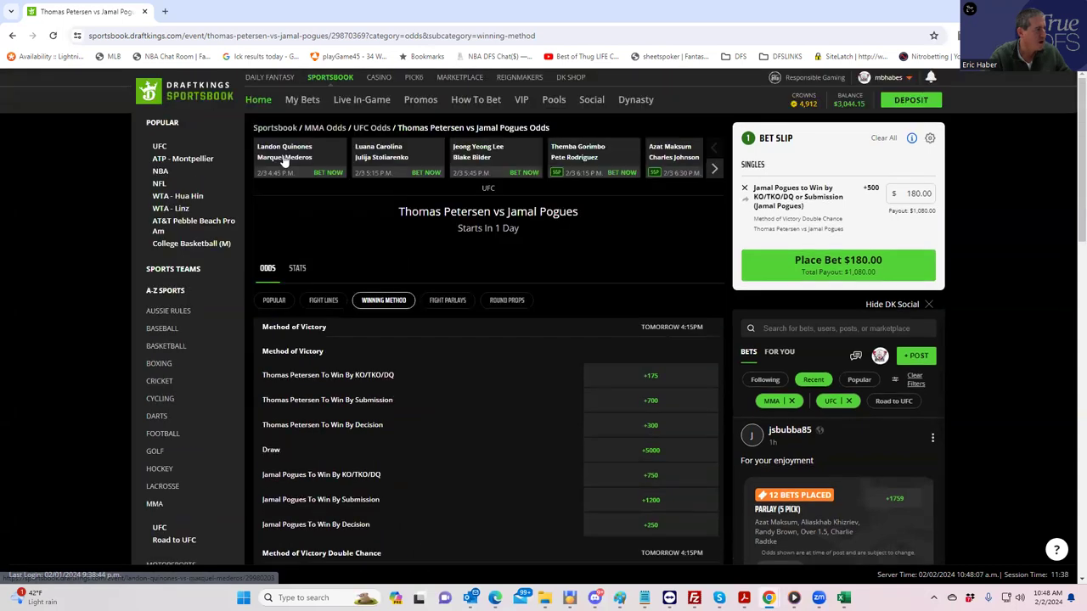
pyautogui.click(279, 155)
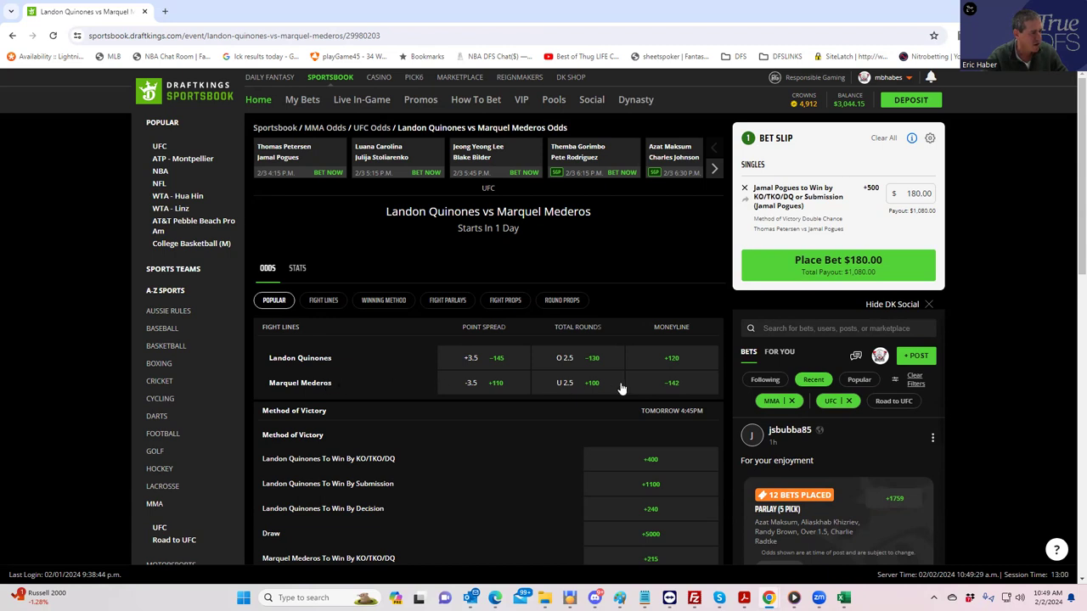
pyautogui.click(671, 394)
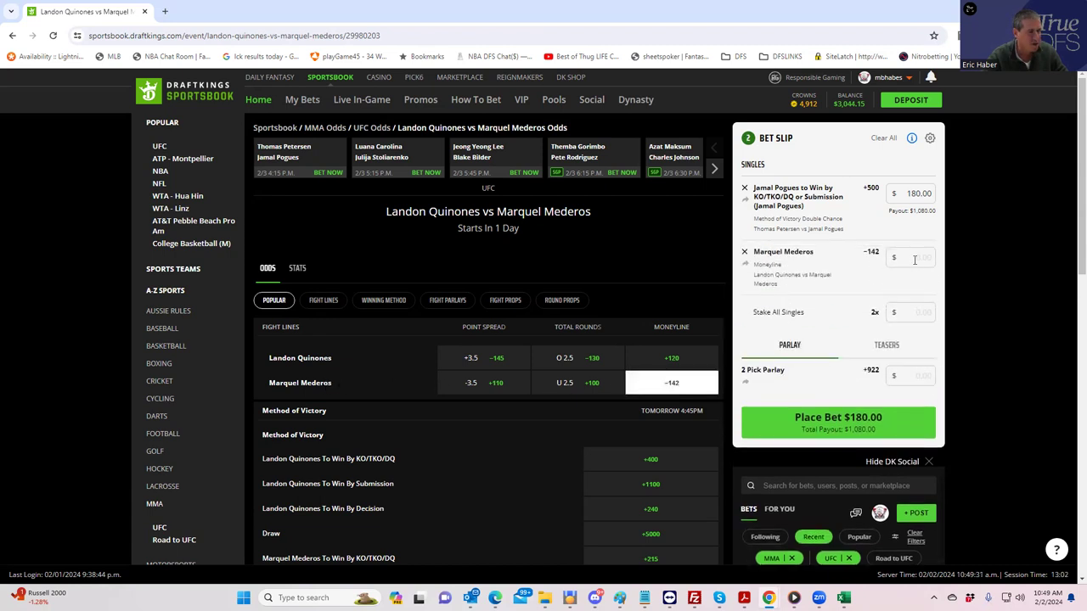
pyautogui.write('180')
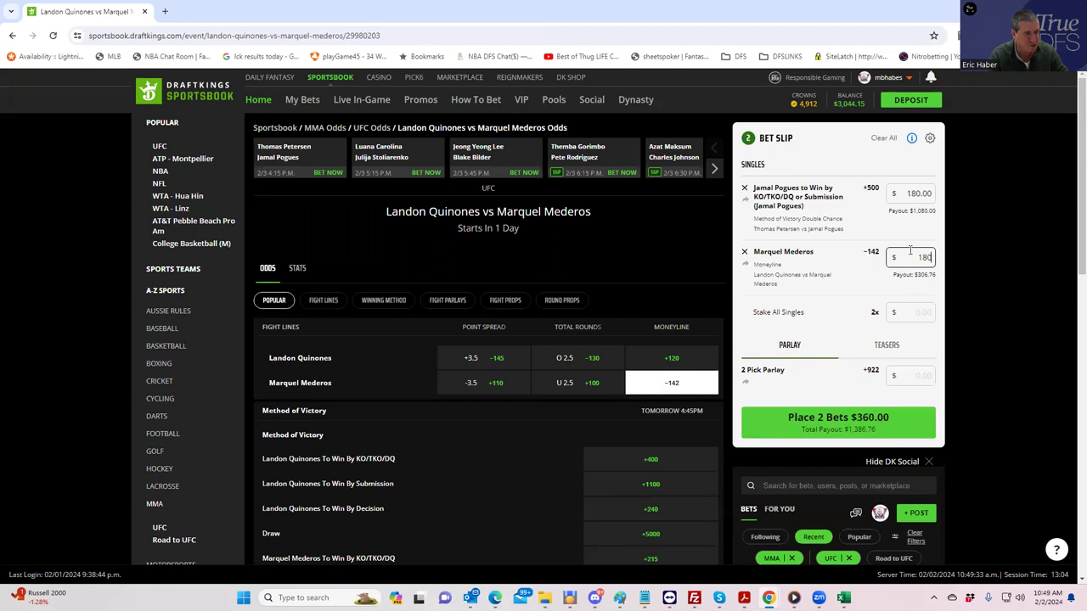
pyautogui.click(850, 290)
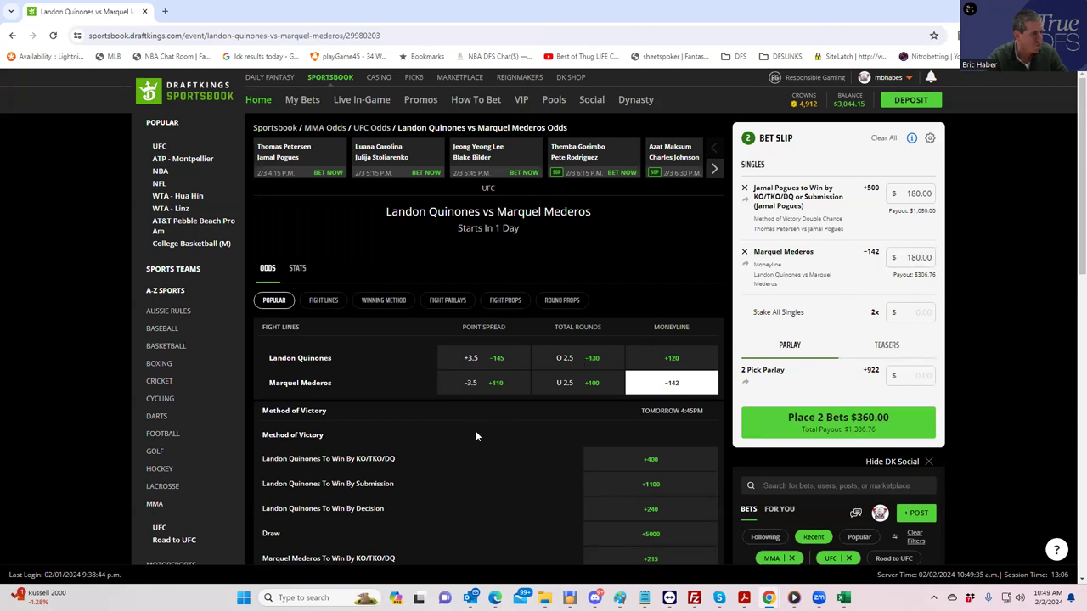
# - From the Luana Carolina vs Julija Stoliarenko fight, add the Luana Carolina moneyline to the bet slip with a $180 wager
pyautogui.click(384, 160)
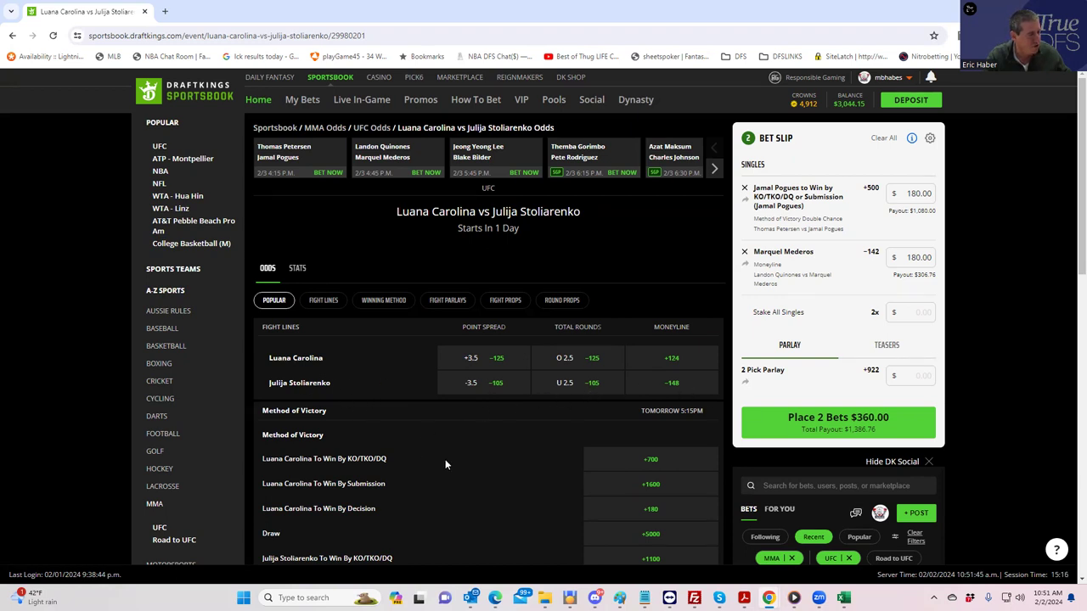
pyautogui.scroll(-2, 450, 472)
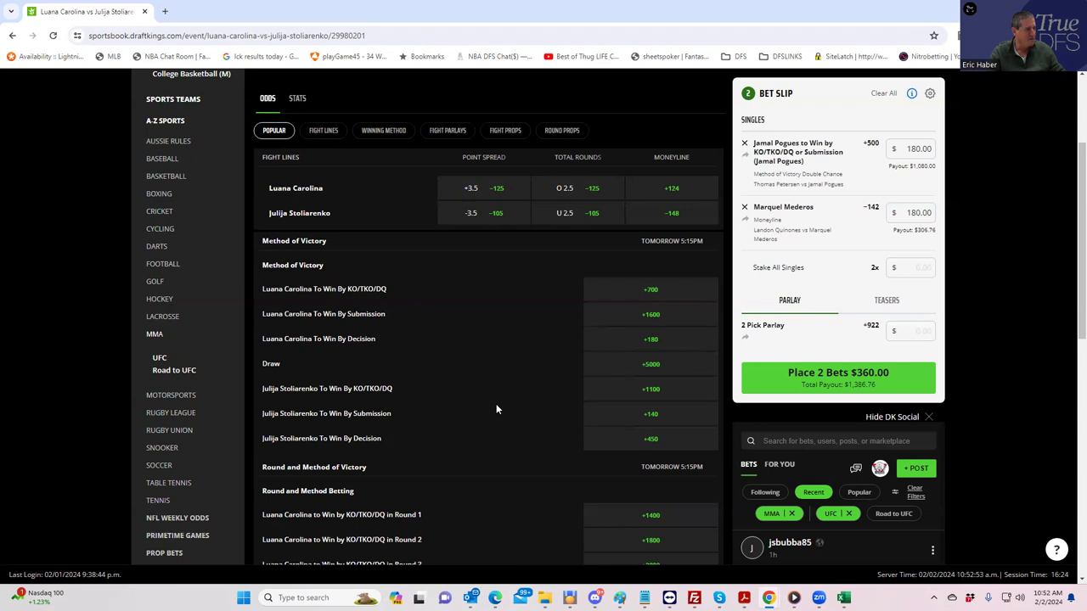
pyautogui.click(677, 189)
pyautogui.click(903, 269)
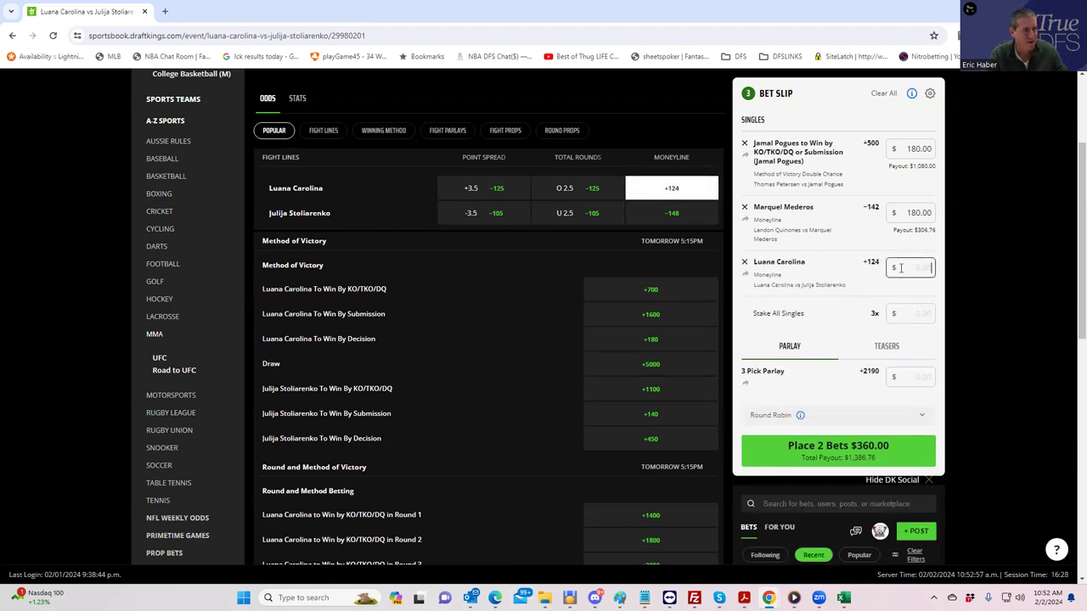
pyautogui.write('180')
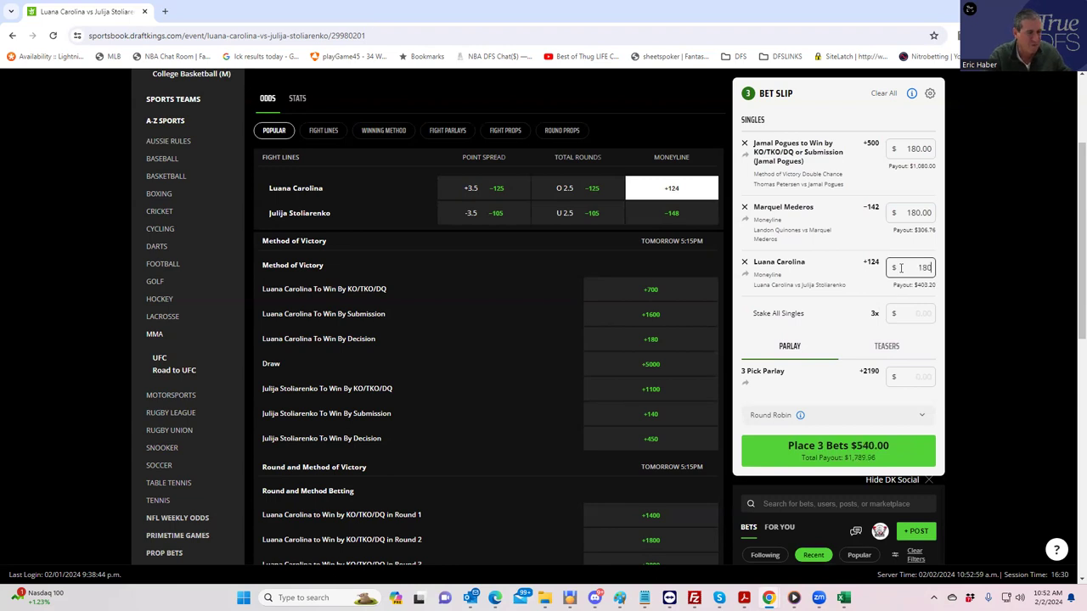
pyautogui.click(810, 301)
# - Open the Jeong Yeong Lee vs Blake Bilder fight and review its method of victory and round betting odds
pyautogui.scroll(2, 503, 247)
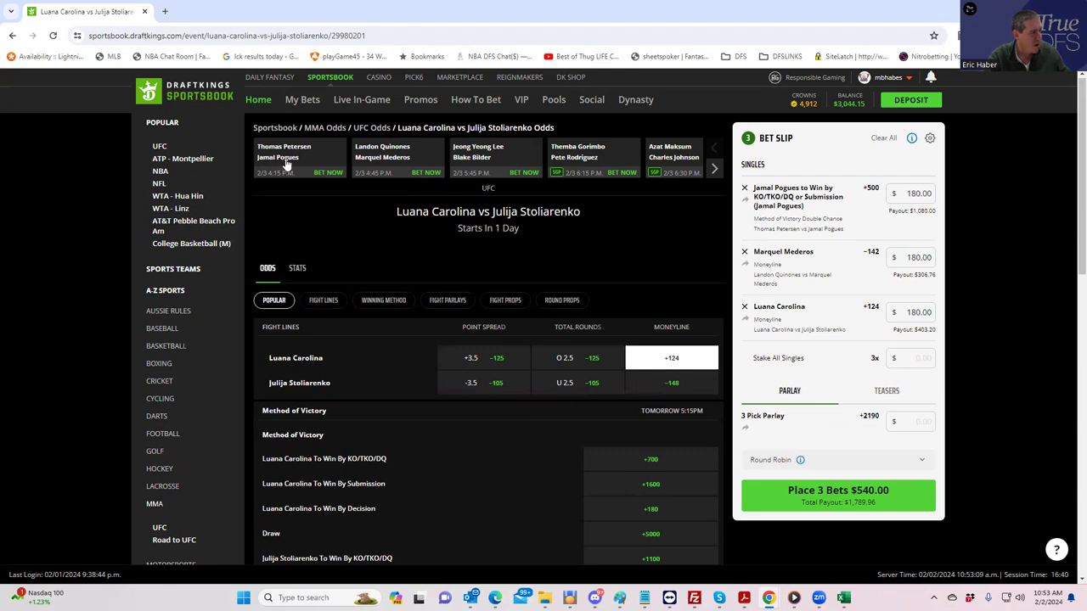
pyautogui.click(487, 151)
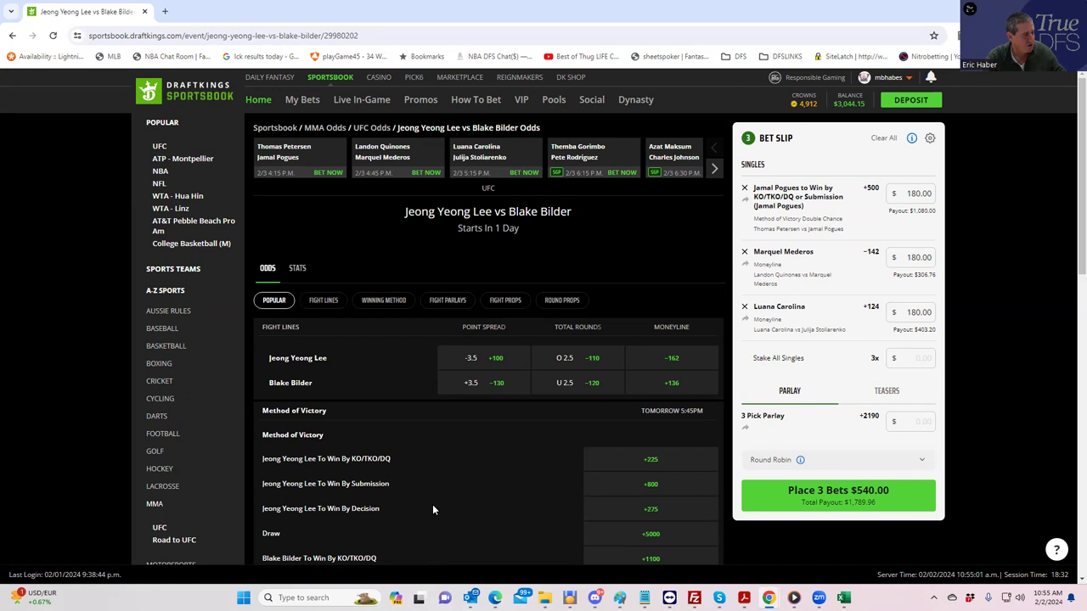
pyautogui.scroll(-1, 432, 505)
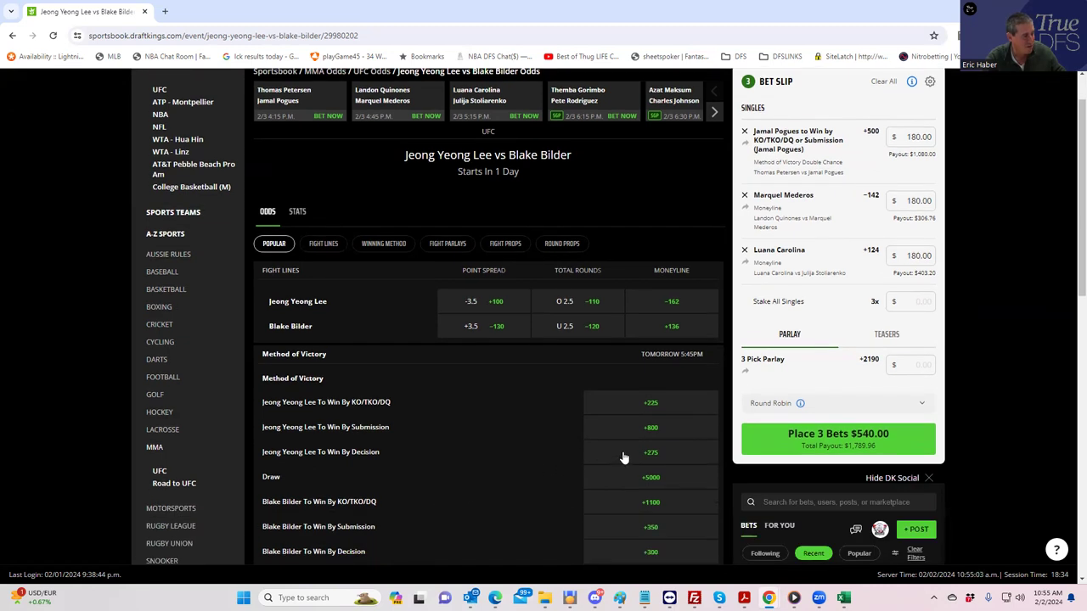
pyautogui.scroll(-3, 623, 458)
pyautogui.scroll(-1, 390, 469)
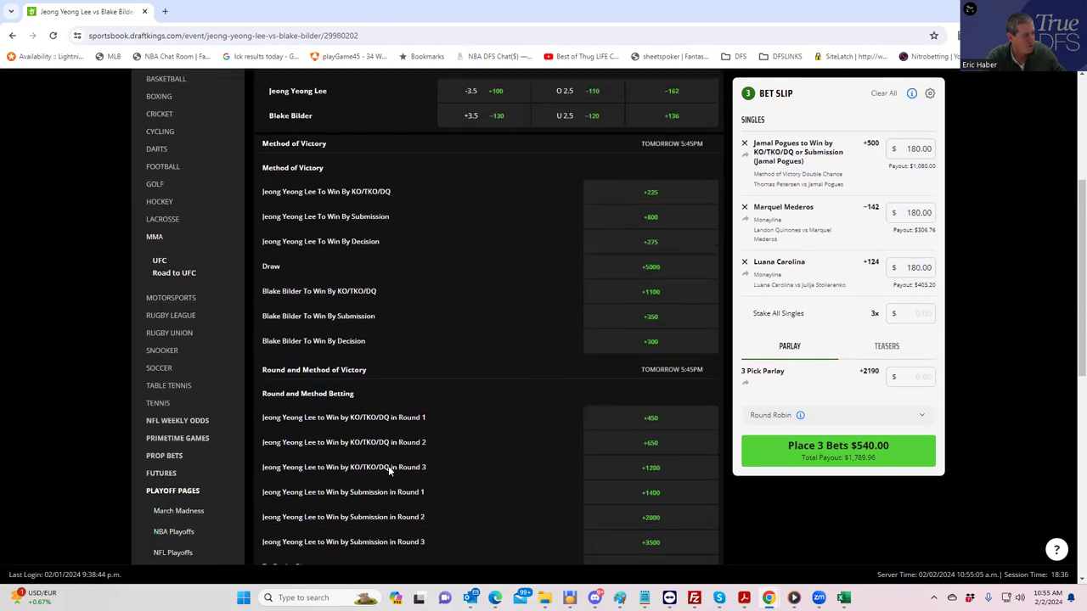
pyautogui.scroll(-2, 390, 469)
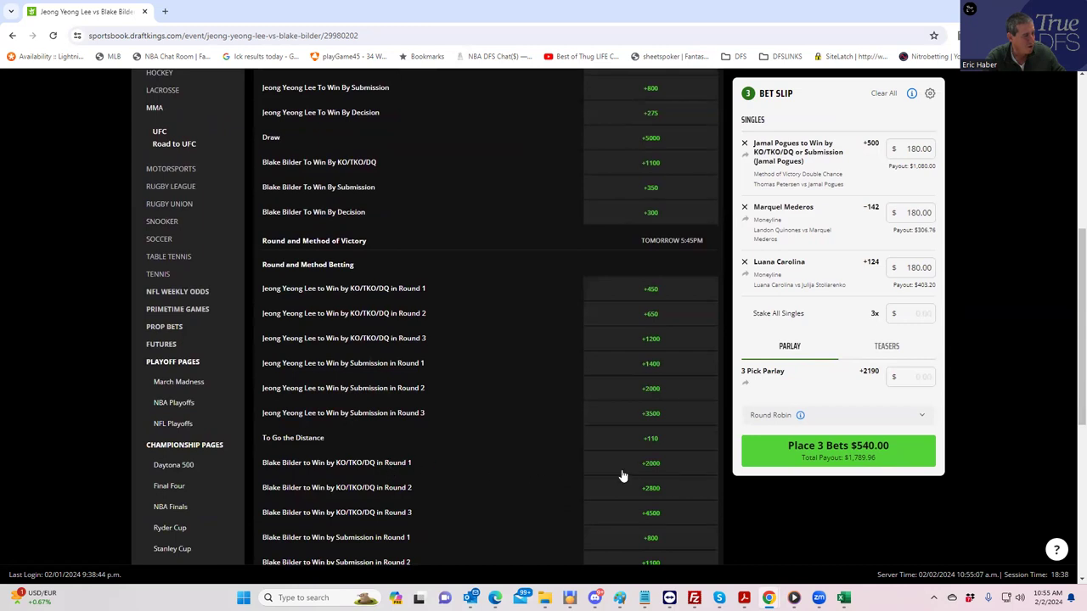
pyautogui.scroll(-1, 611, 469)
pyautogui.scroll(-2, 612, 462)
pyautogui.scroll(10, 586, 425)
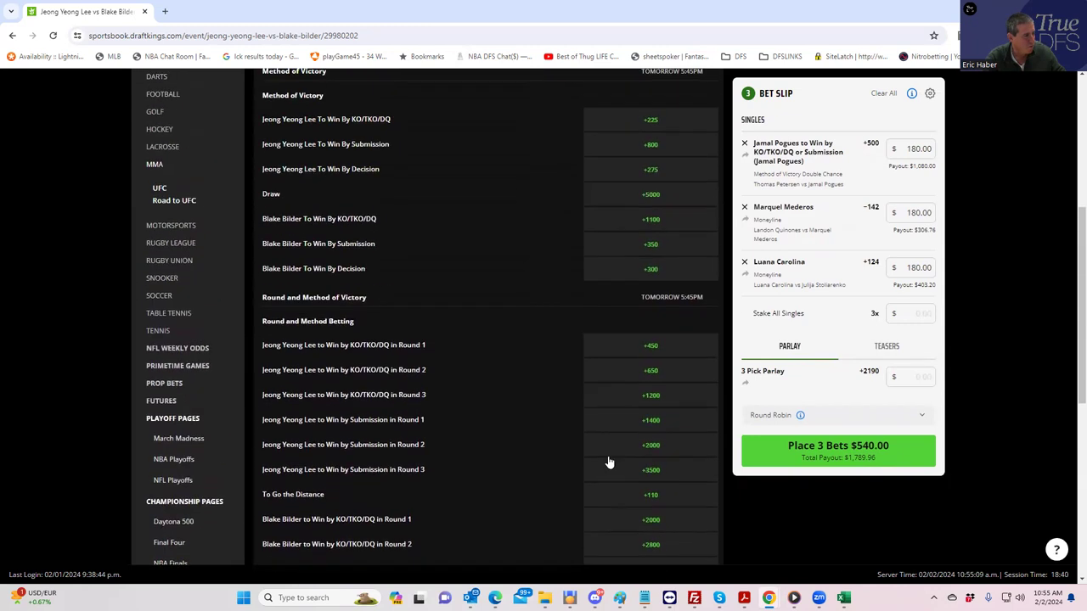
# - Show the round props for the Lee vs Bilder fight and examine the winning round and round of finish odds
pyautogui.click(562, 300)
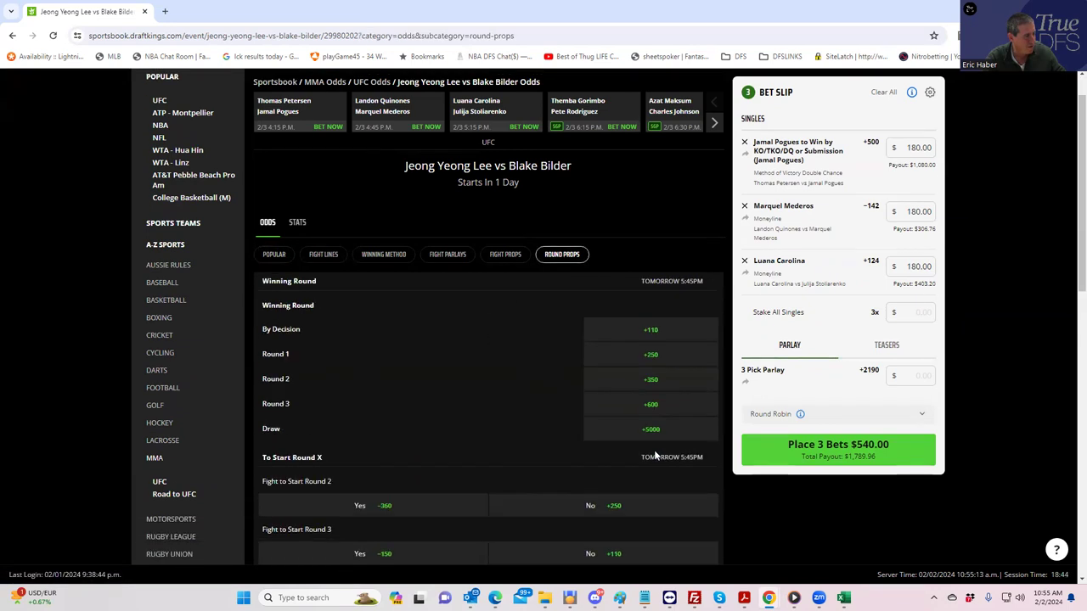
pyautogui.scroll(-3, 650, 458)
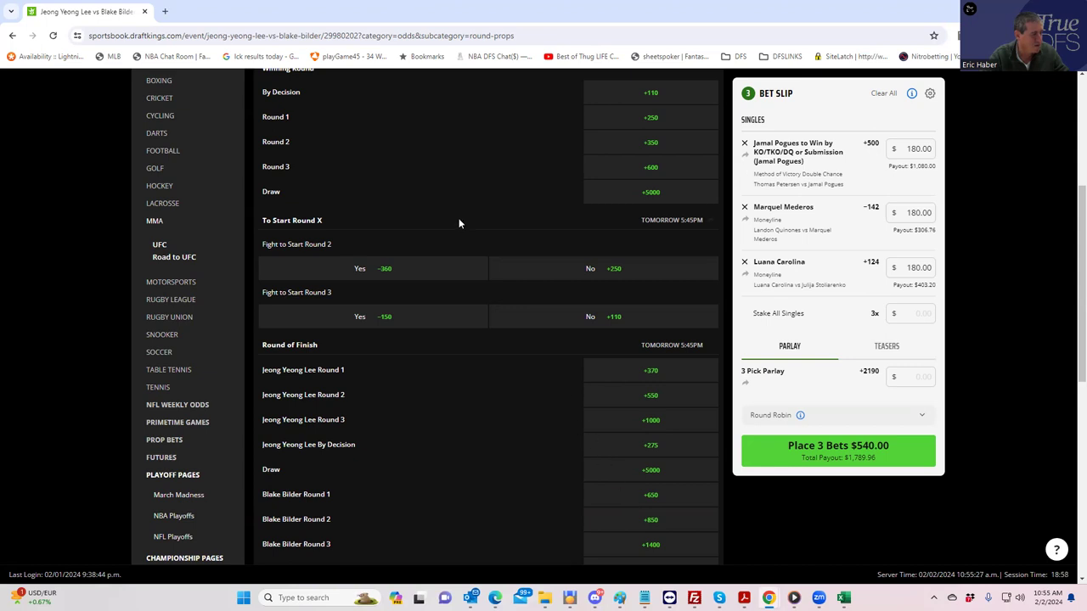
pyautogui.scroll(2, 450, 224)
pyautogui.scroll(-2, 505, 339)
pyautogui.scroll(2, 512, 374)
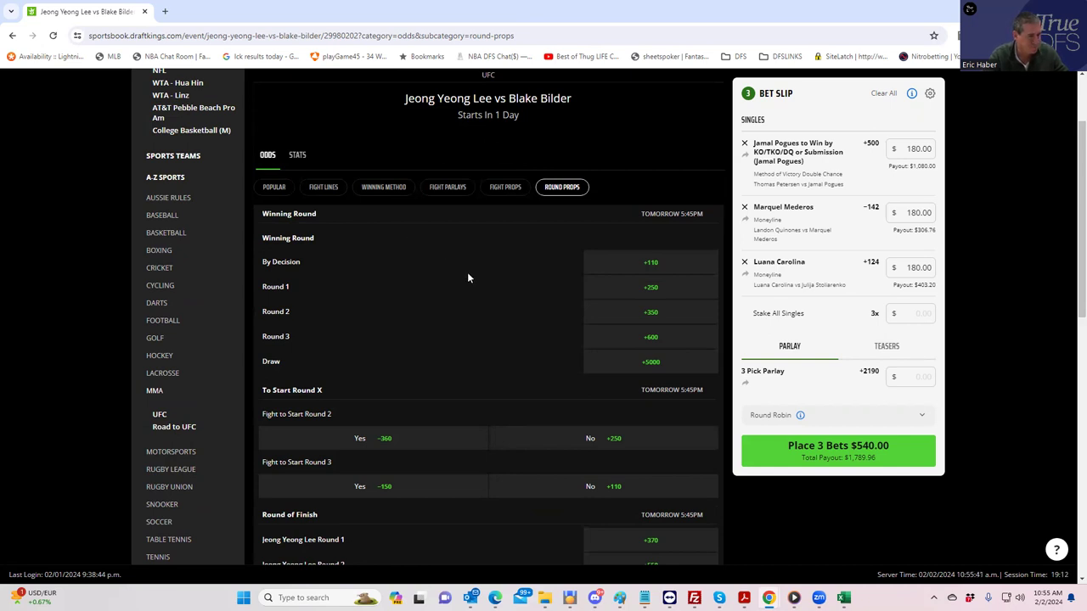
pyautogui.scroll(-1, 437, 442)
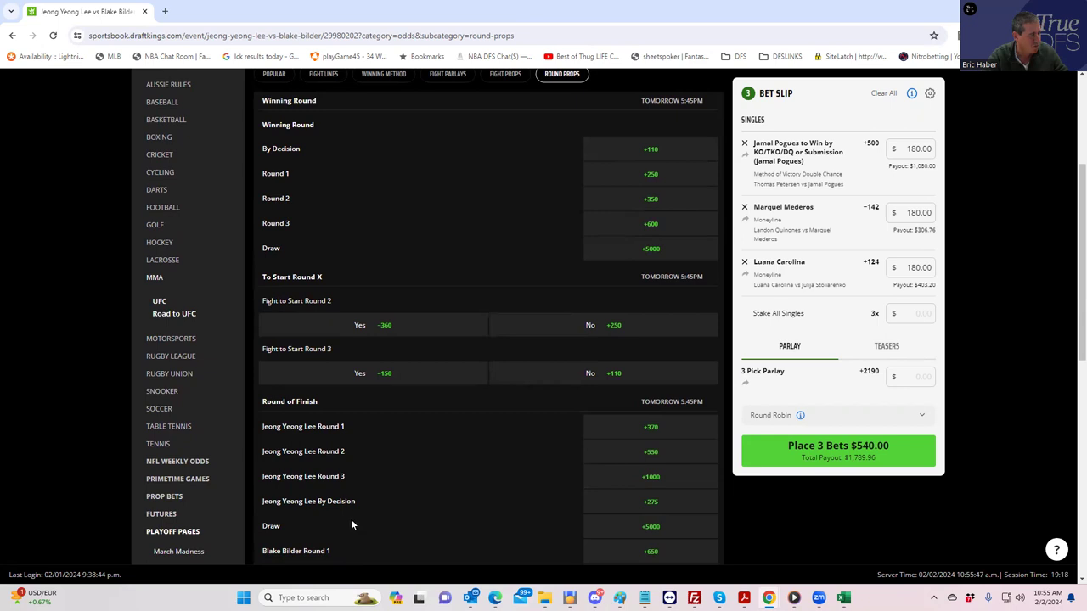
# - Add Blake Bilder Round 1 from the round of finish odds to the bet slip with a $180 wager
pyautogui.click(649, 554)
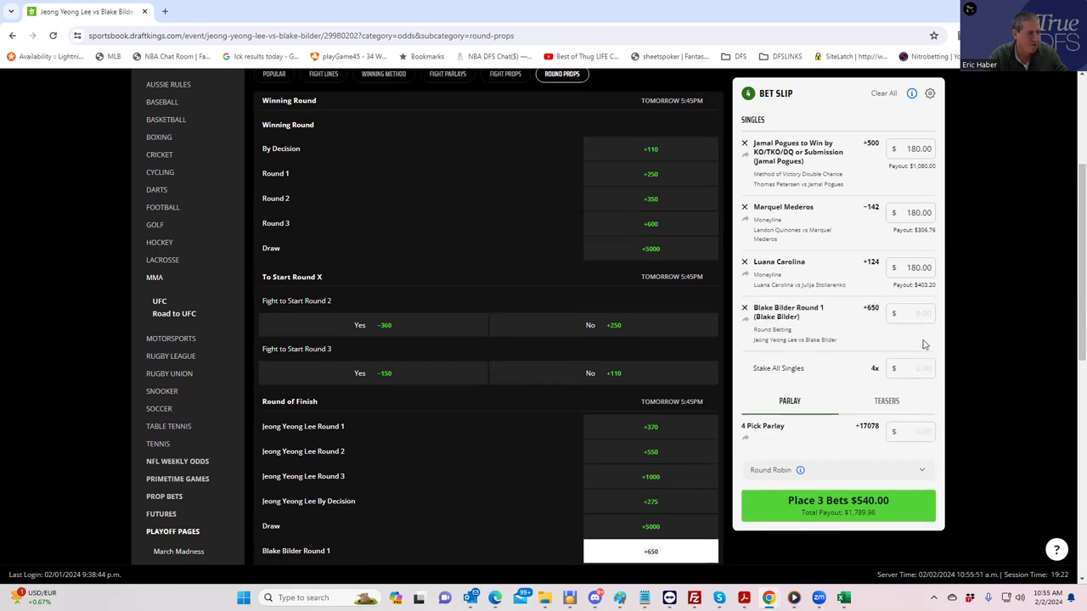
pyautogui.click(917, 312)
pyautogui.write('180')
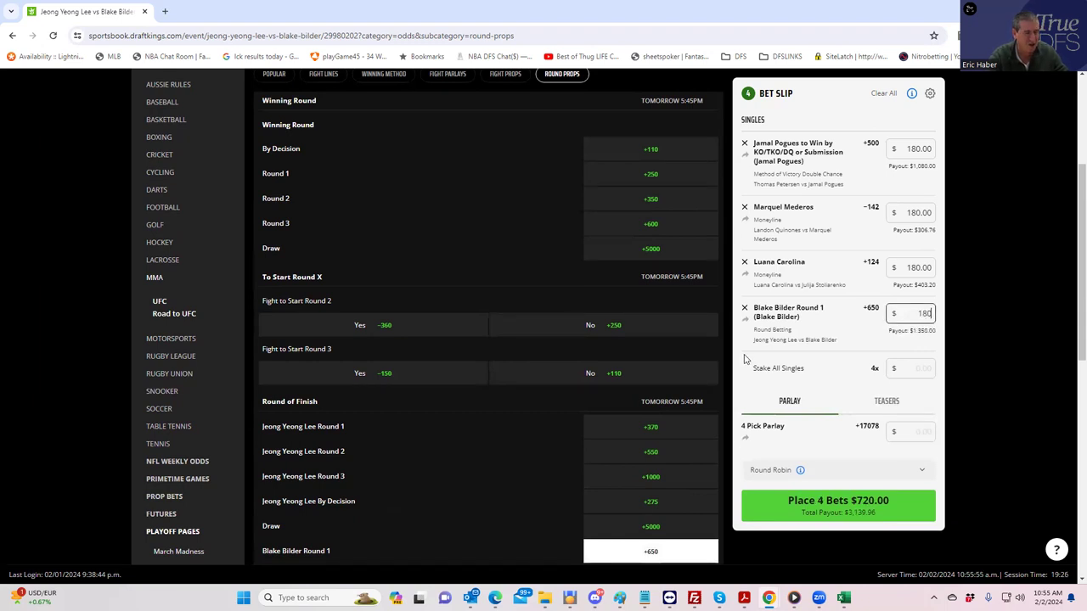
pyautogui.click(851, 369)
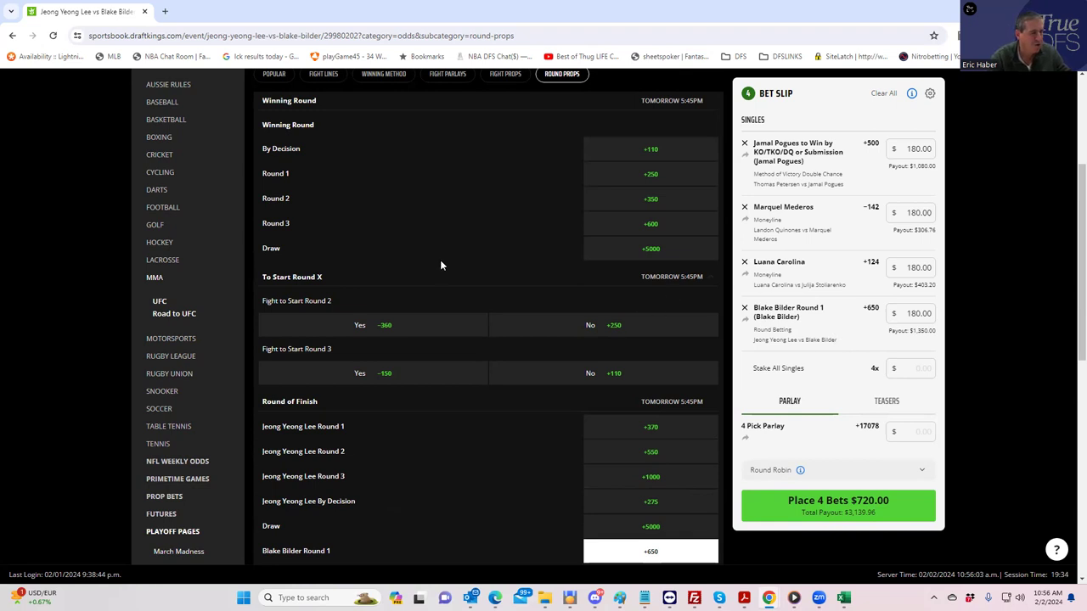
pyautogui.scroll(3, 440, 260)
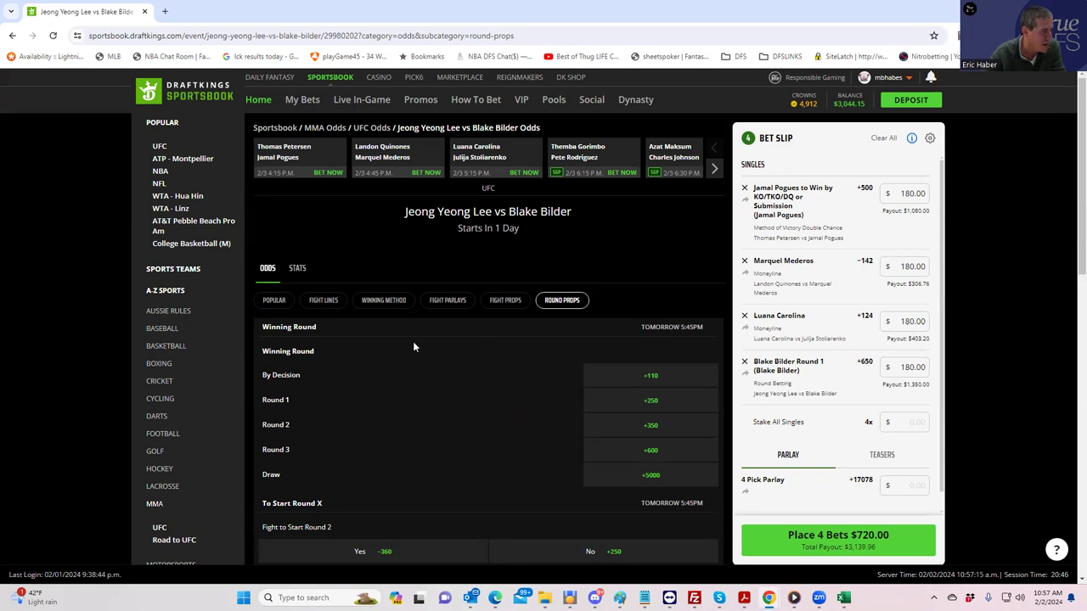
# - Open the Themba Gorimbo vs Pete Rodriguez fight and try Themba Gorimbo To Win By Decision in the bet slip, removing it again
pyautogui.click(561, 161)
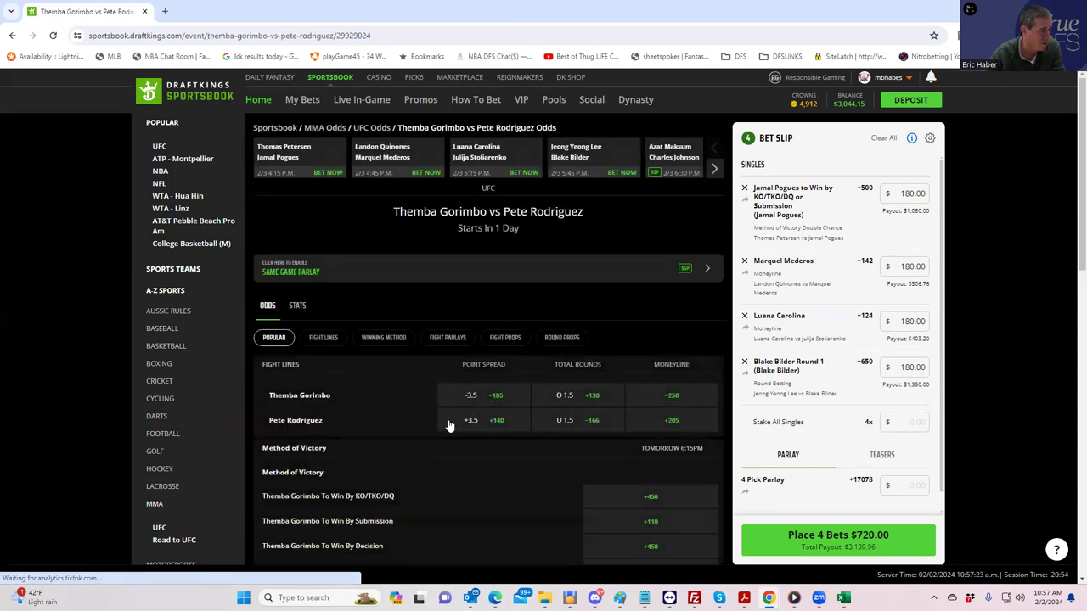
pyautogui.scroll(-2, 448, 428)
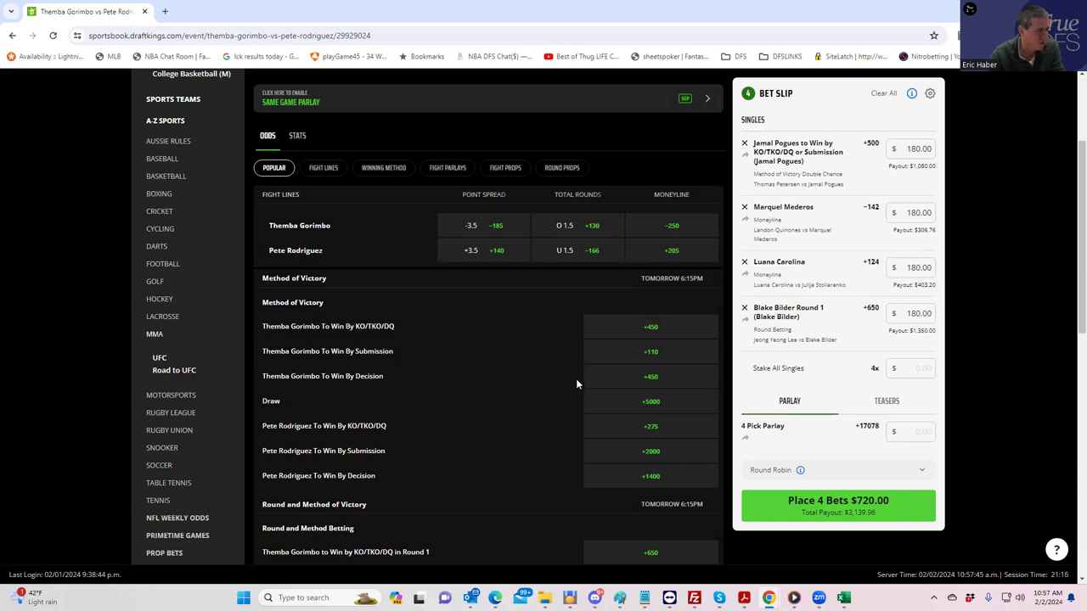
pyautogui.click(640, 379)
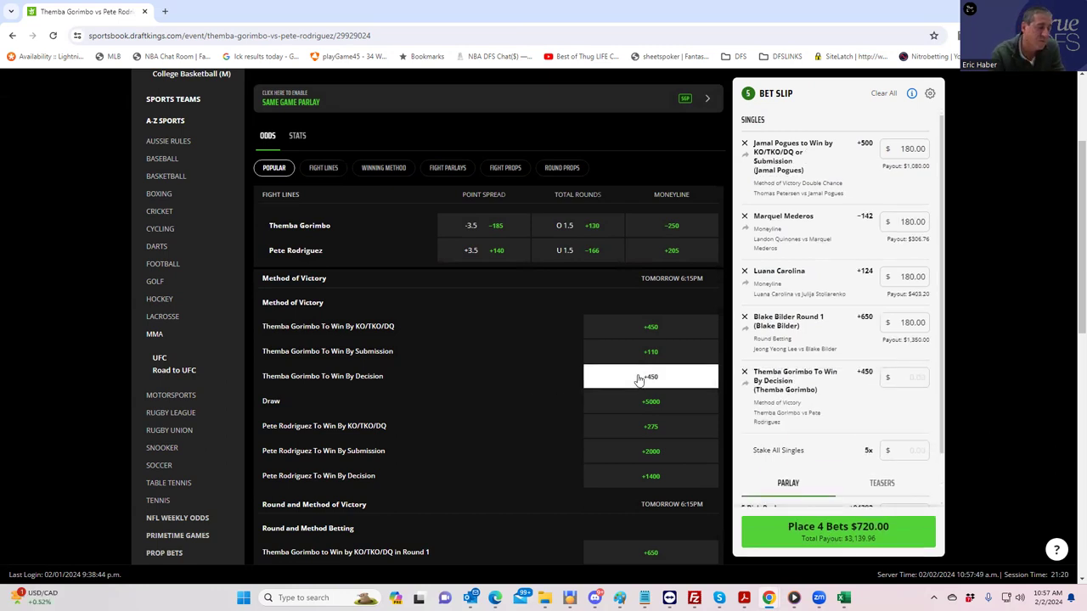
pyautogui.click(637, 379)
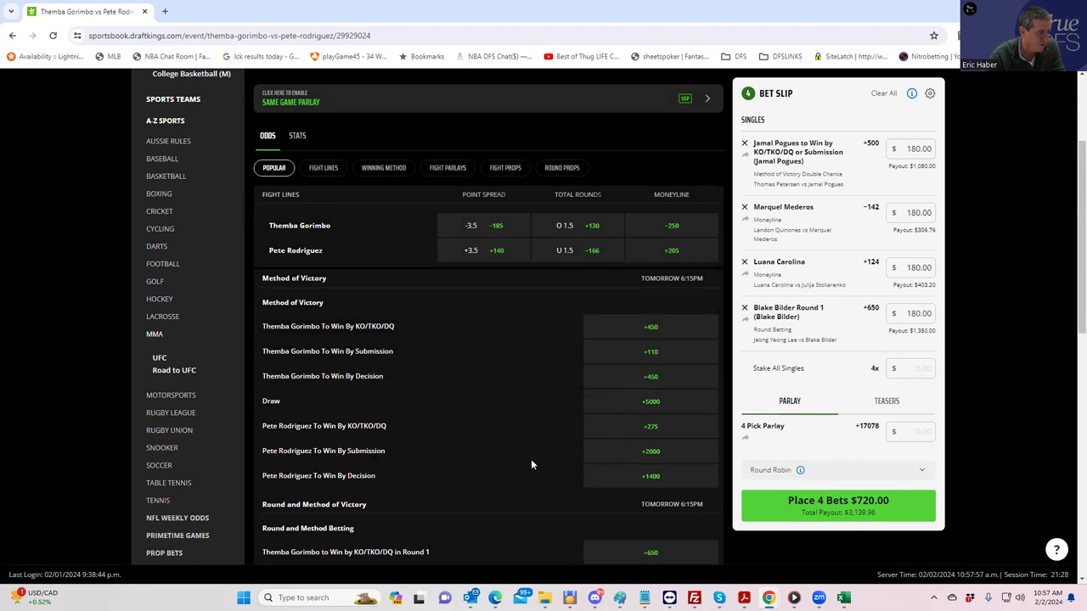
# - Add To Go the Distance from the Gorimbo vs Rodriguez round and method betting to the bet slip with a $180 wager
pyautogui.scroll(-3, 531, 465)
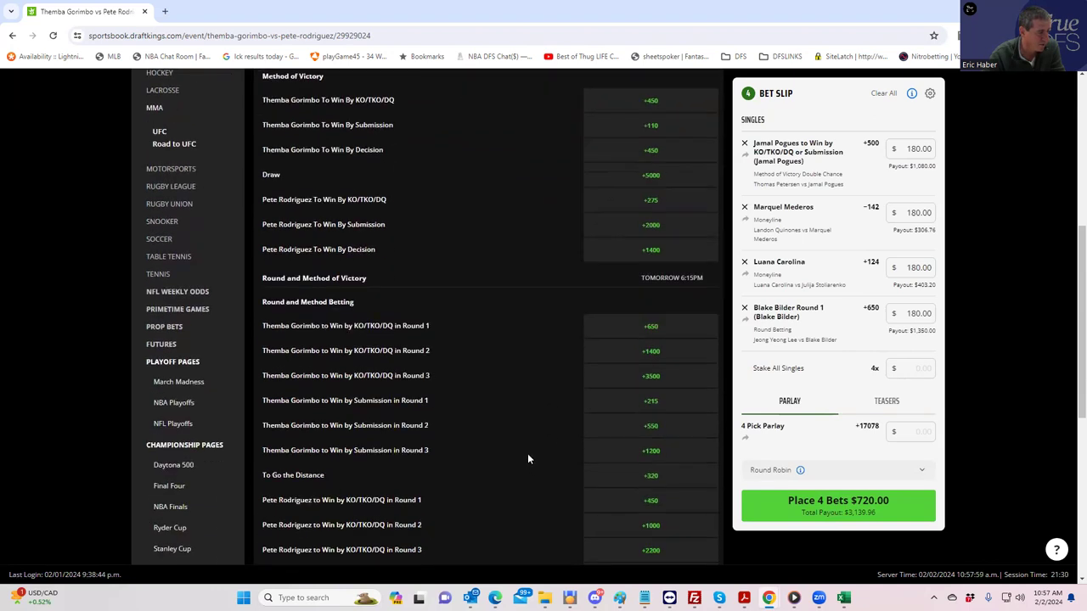
pyautogui.click(645, 481)
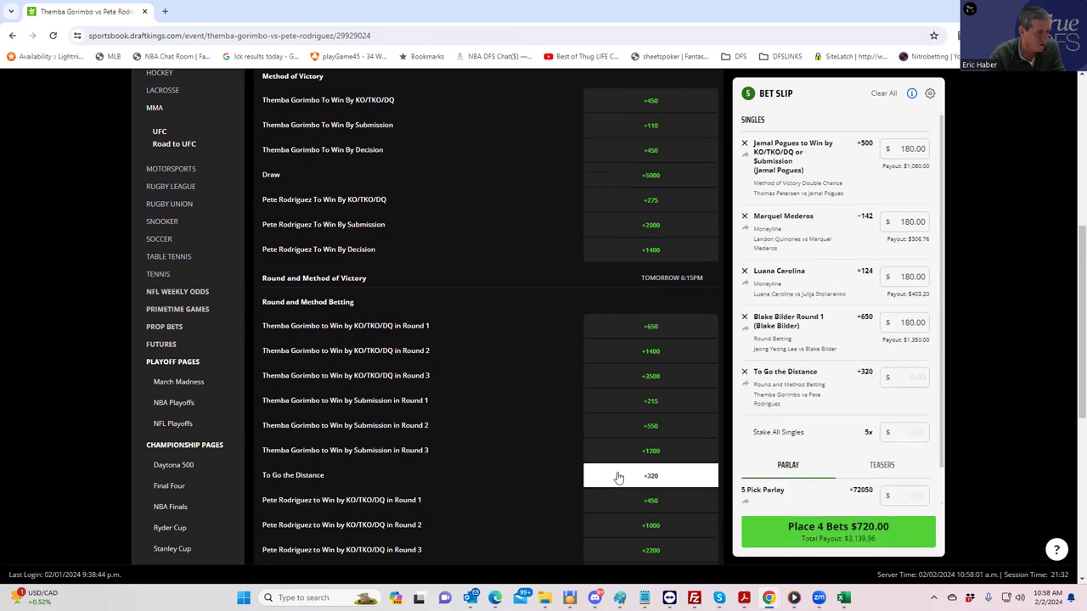
pyautogui.click(909, 378)
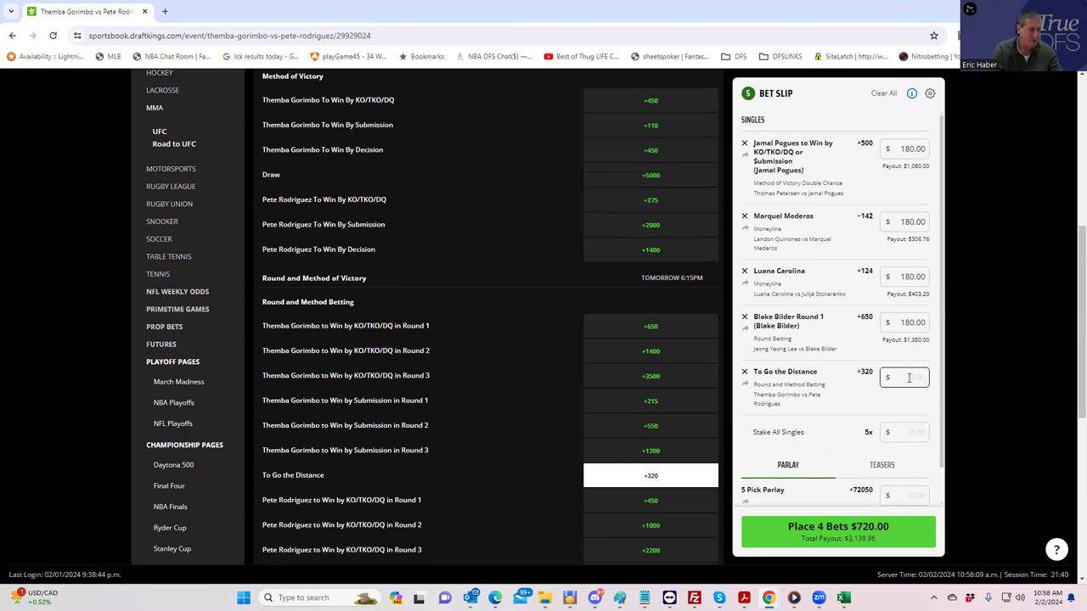
pyautogui.write('180')
pyautogui.click(856, 425)
# - From the Azat Maksum vs Charles Johnson fight, add the Charles Johnson moneyline to the bet slip with a $180 wager
pyautogui.scroll(3, 610, 255)
pyautogui.scroll(2, 610, 248)
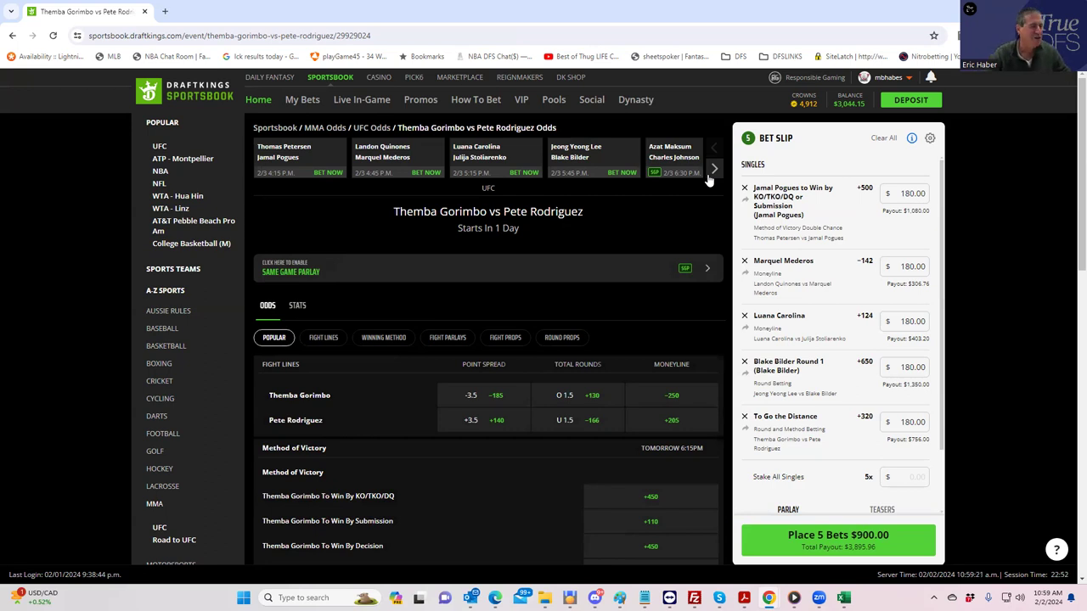
pyautogui.click(668, 153)
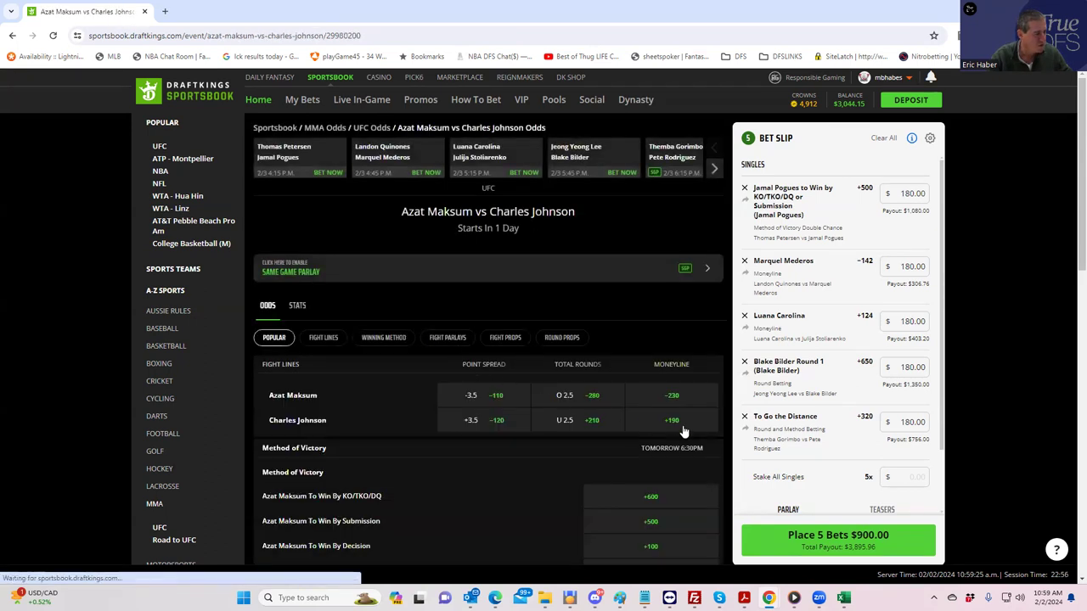
pyautogui.click(677, 425)
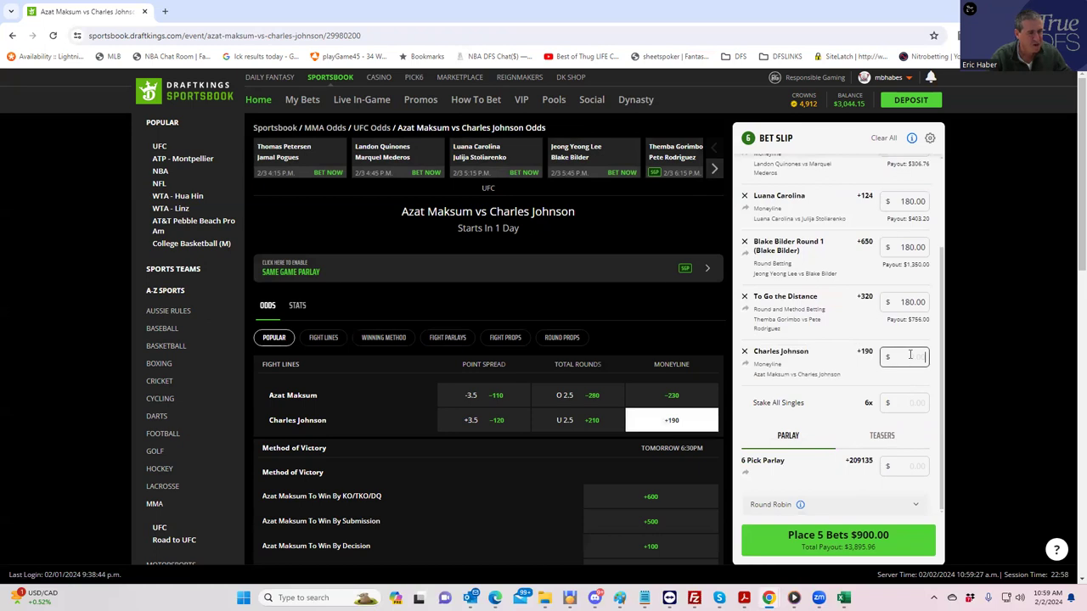
pyautogui.write('180')
pyautogui.click(827, 373)
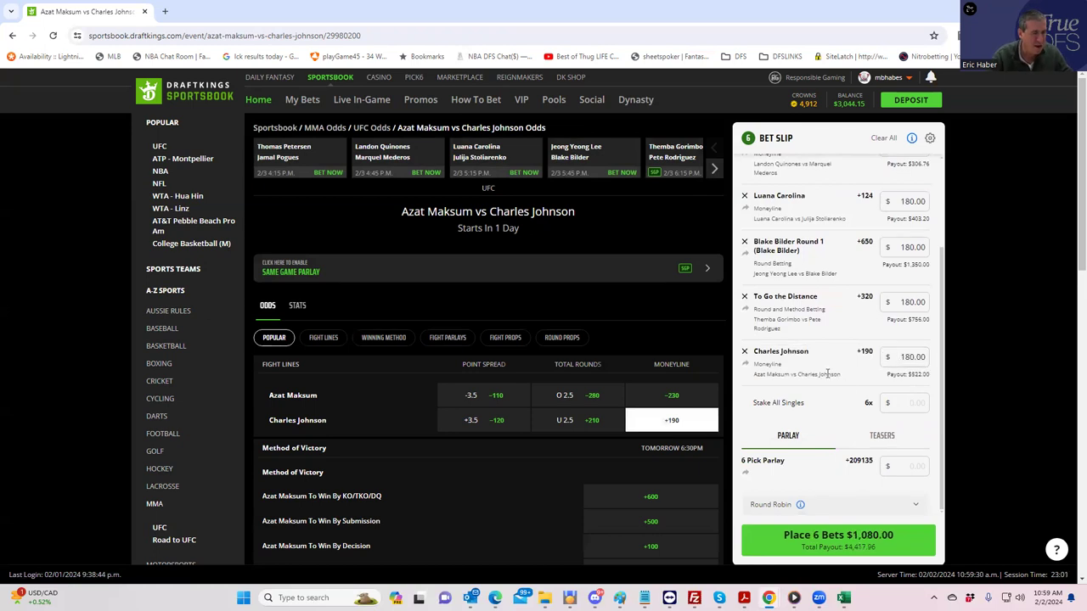
# - From the Molly McCann vs Diana Belbita fight, add the Diana Belbita moneyline to the bet slip with a $180 wager
pyautogui.click(713, 169)
pyautogui.click(714, 169)
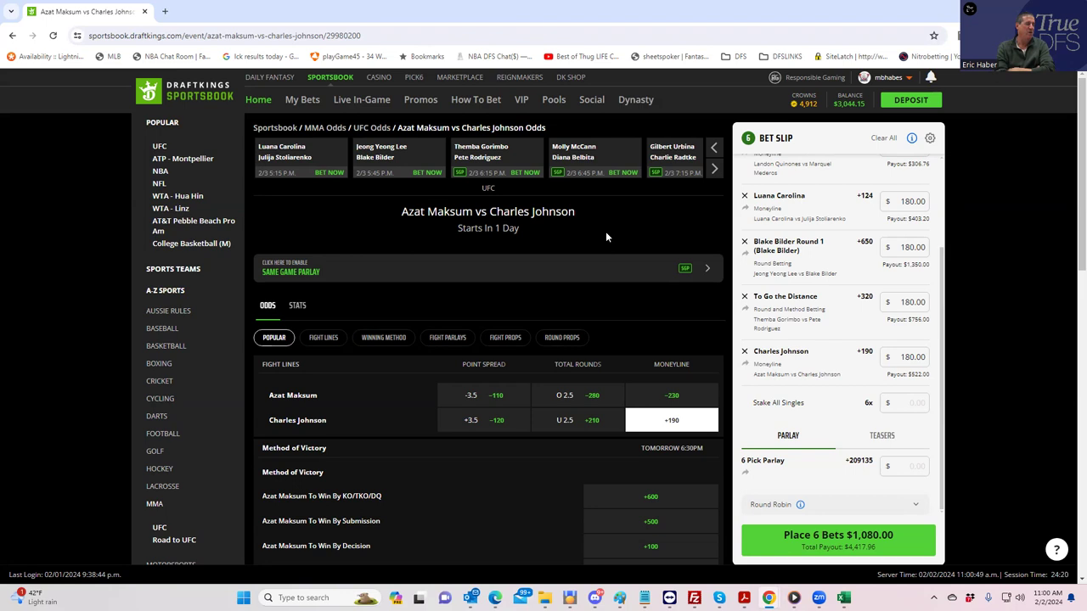
pyautogui.click(586, 160)
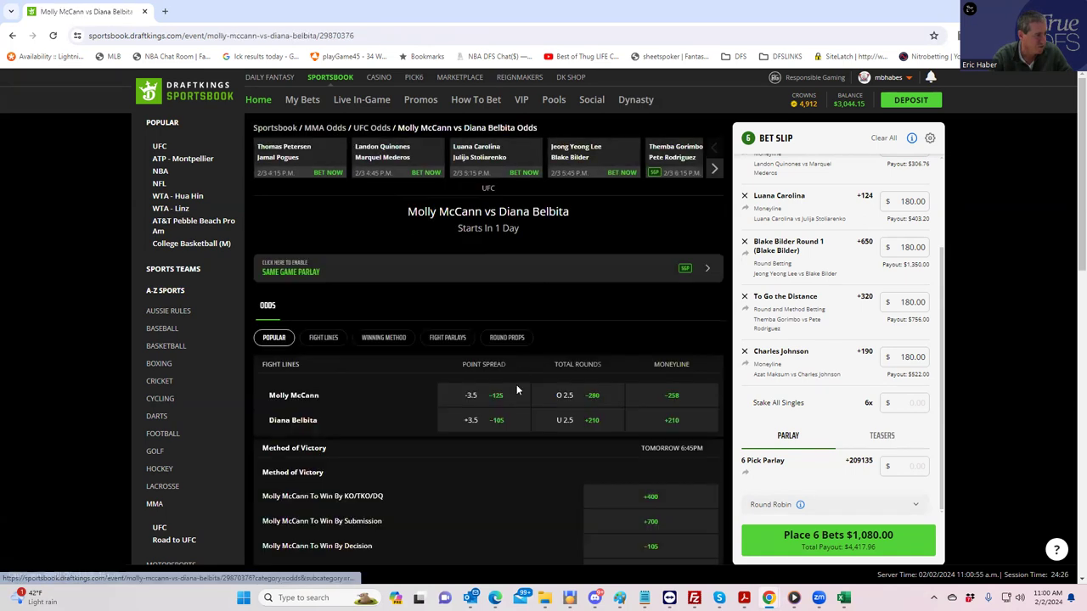
pyautogui.click(682, 422)
pyautogui.click(907, 355)
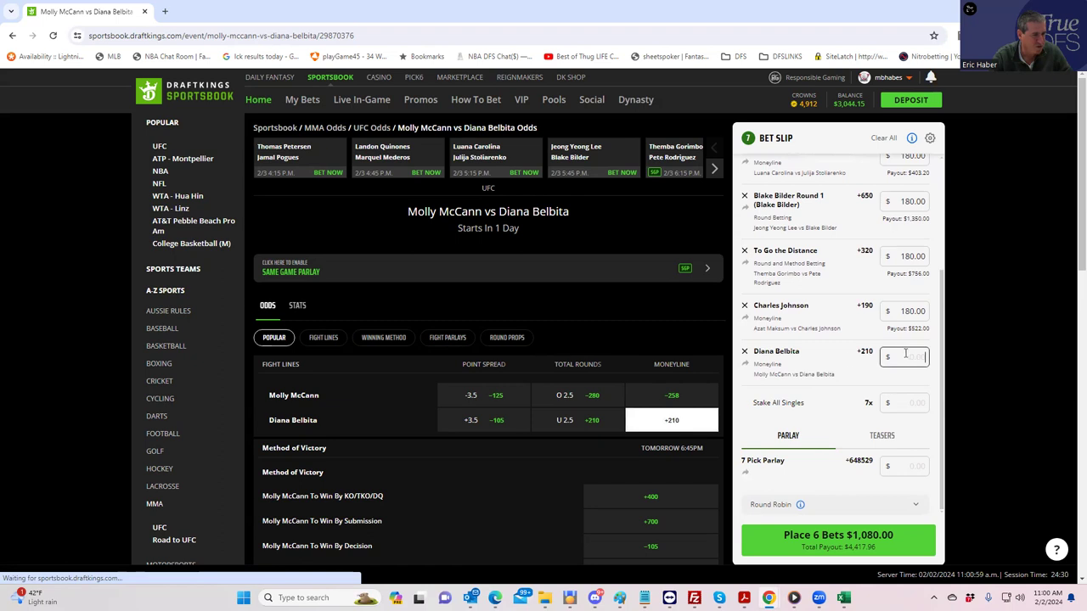
pyautogui.write('189')
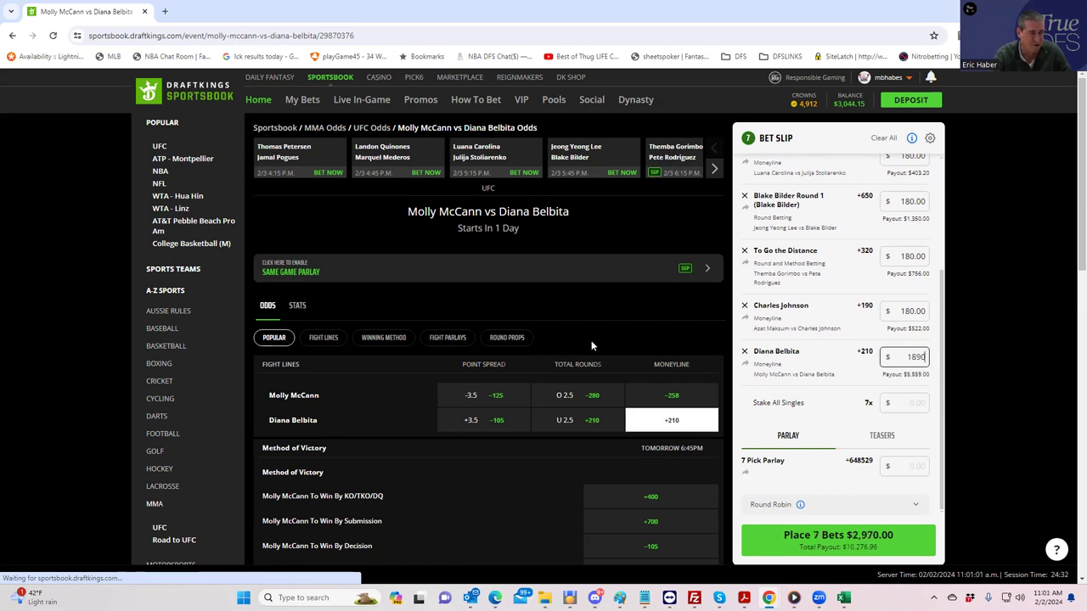
pyautogui.press('BackSpace')
pyautogui.write('0')
pyautogui.click(839, 377)
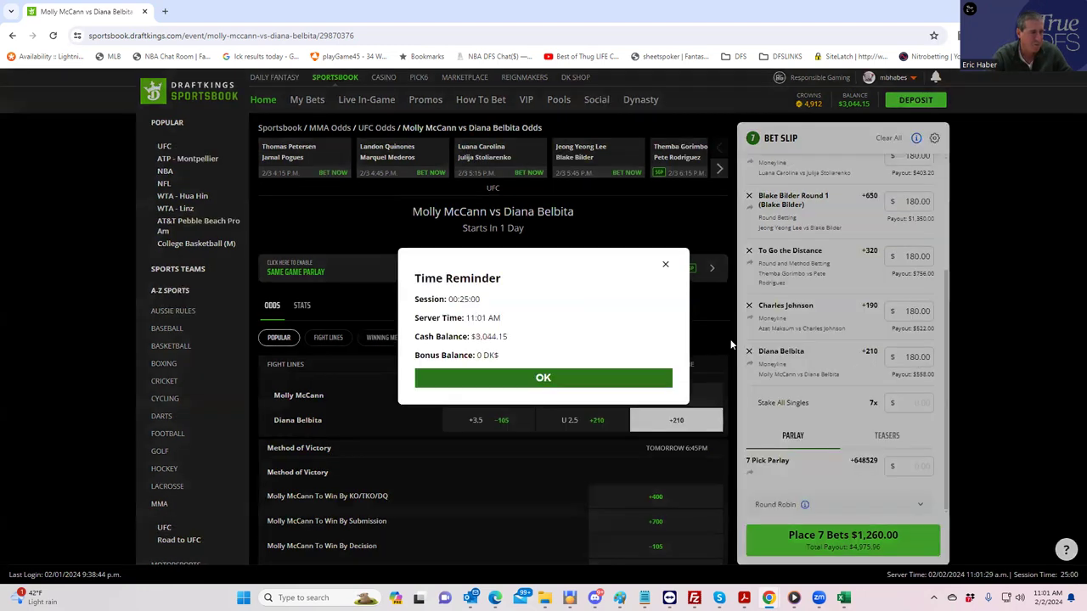
# - Dismiss the time reminder and open the Gilbert Urbina vs Charlie Radtke fight
pyautogui.click(665, 265)
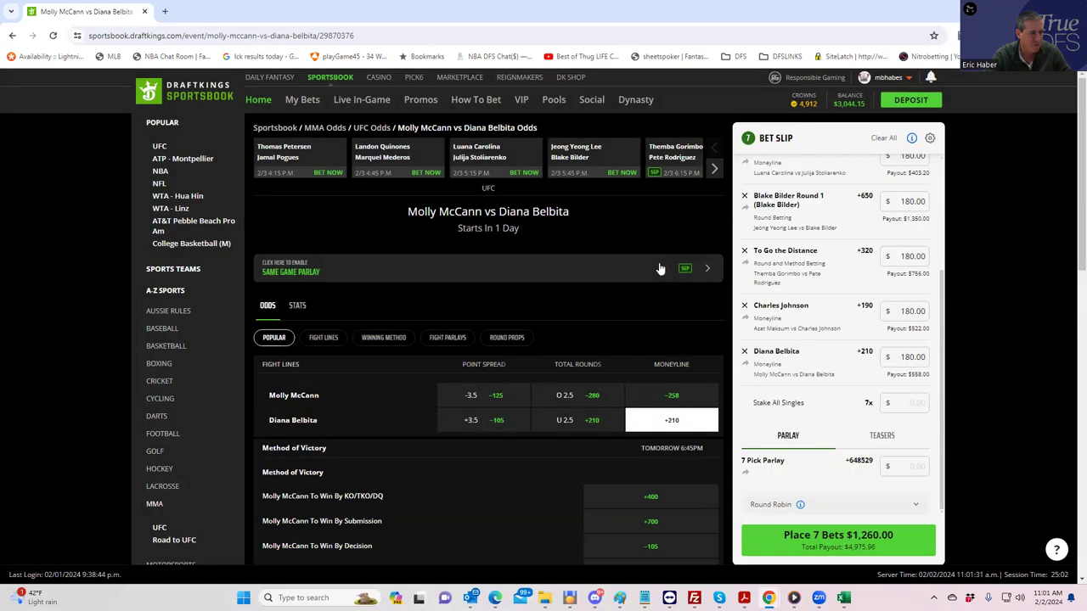
pyautogui.click(714, 169)
pyautogui.click(713, 169)
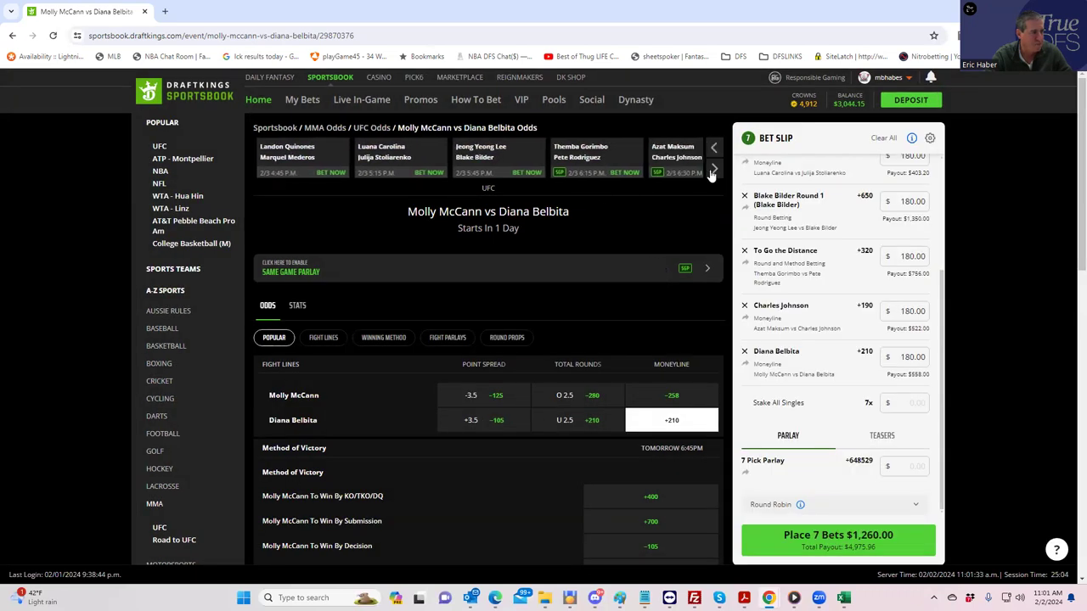
pyautogui.click(713, 169)
pyautogui.click(714, 169)
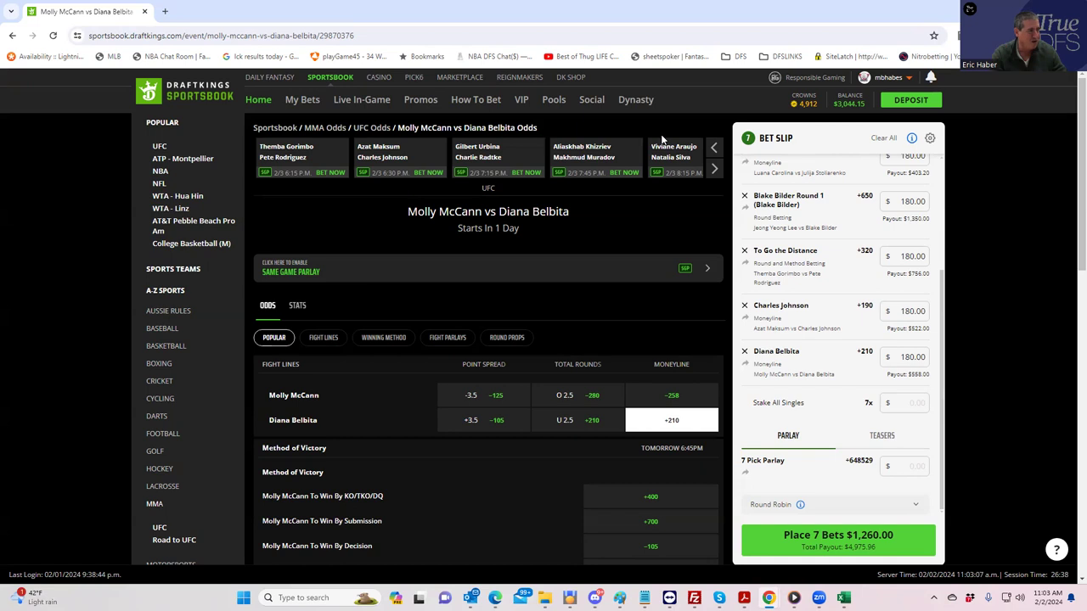
pyautogui.click(488, 148)
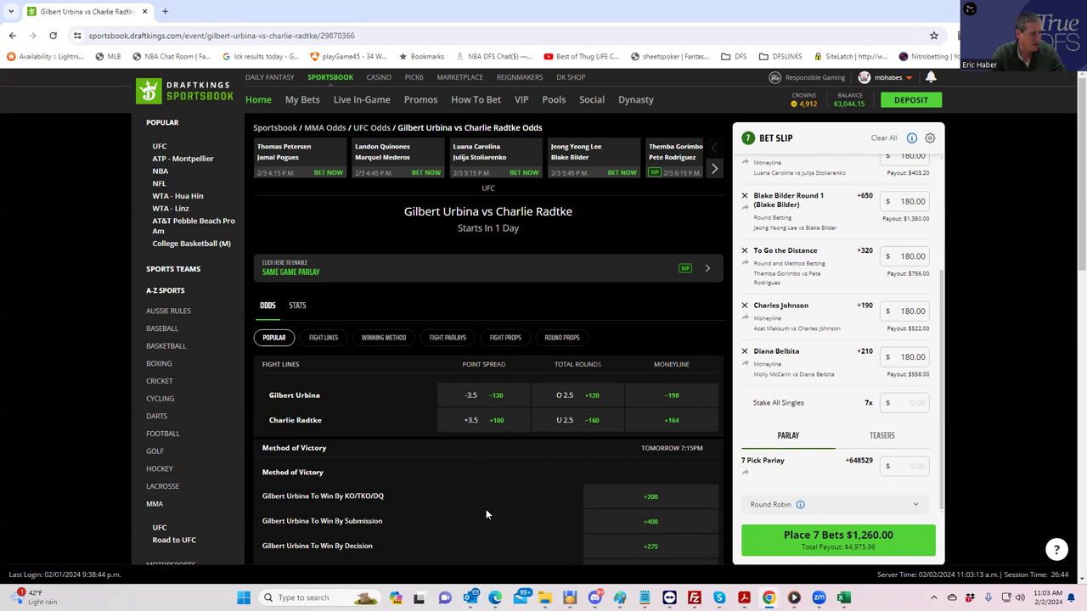
# - From the fight's winning method odds, add Gilbert Urbina to Win by KO/TKO/DQ or Submission to the bet slip with a $180 wager
pyautogui.scroll(-2, 498, 515)
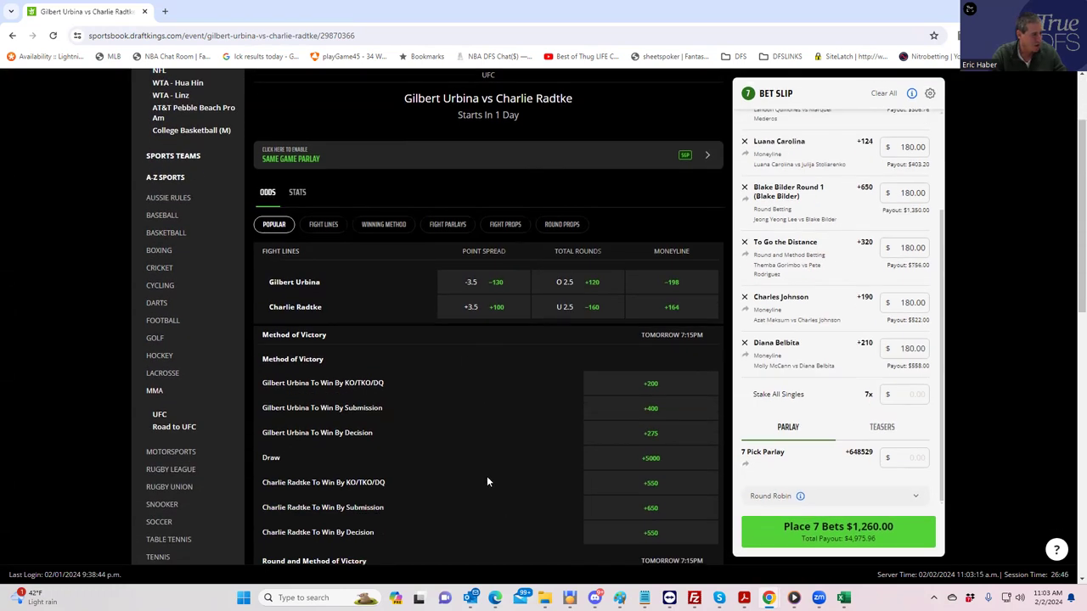
pyautogui.click(392, 226)
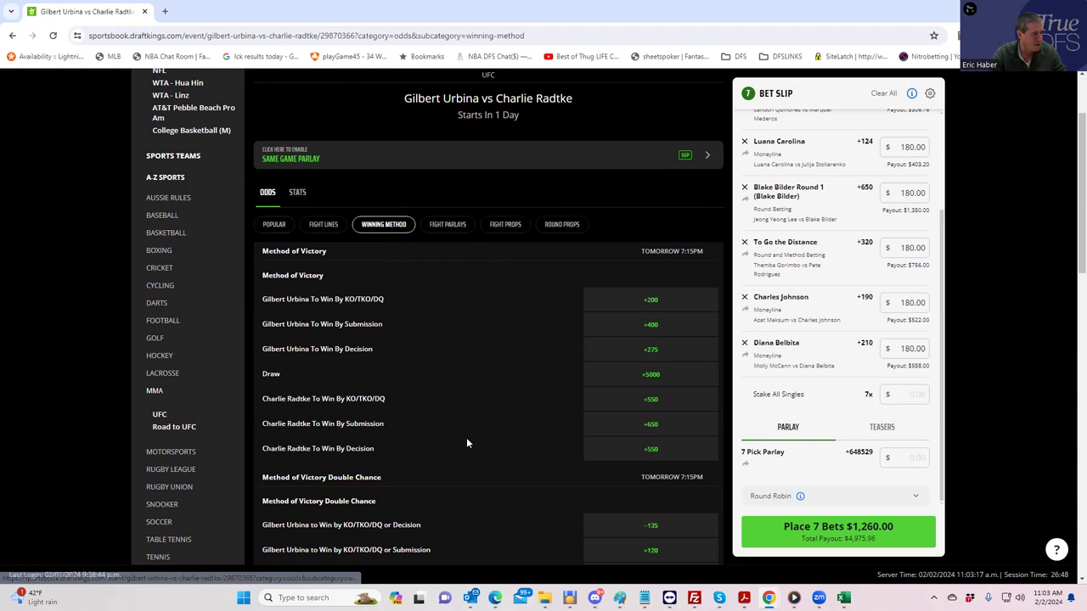
pyautogui.scroll(-3, 467, 440)
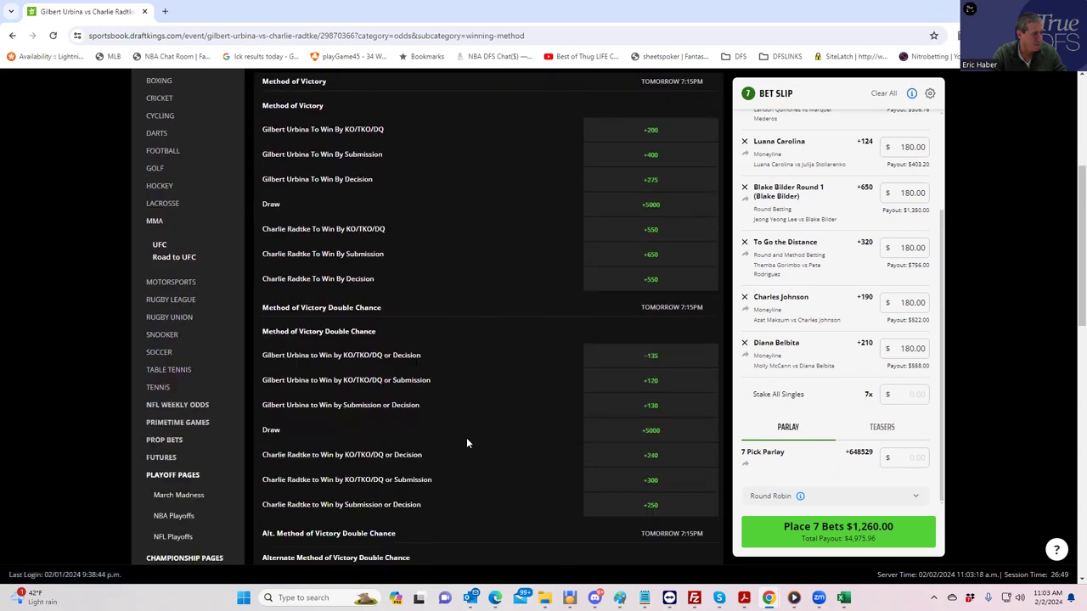
pyautogui.click(650, 380)
pyautogui.click(922, 320)
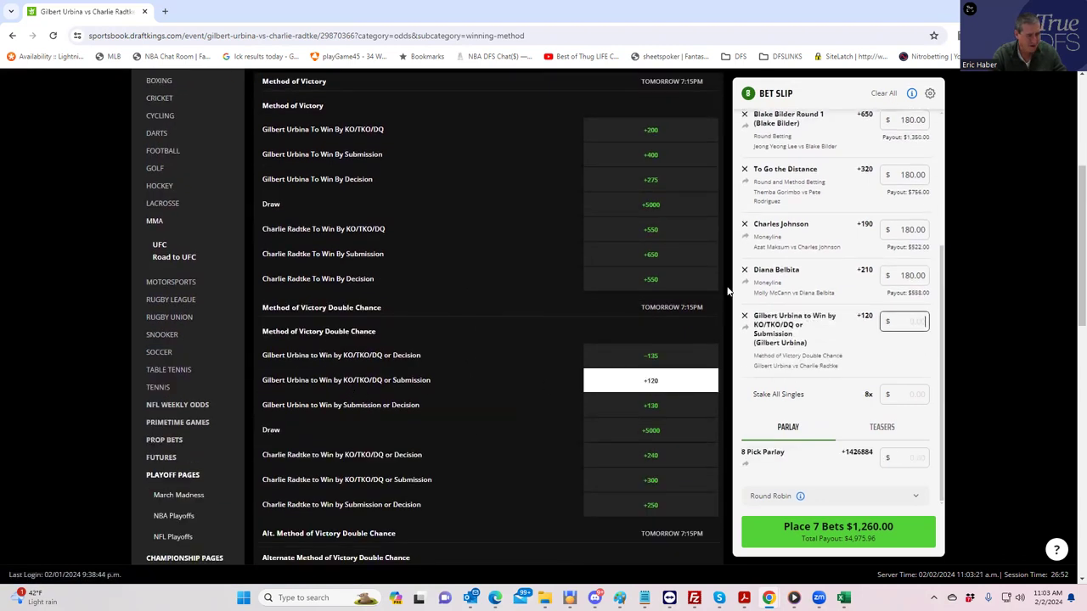
pyautogui.write('180')
pyautogui.click(837, 350)
# - Open the Aliaskhab Khizriev vs Makhmud Muradov fight from the UFC fight list
pyautogui.scroll(4, 543, 289)
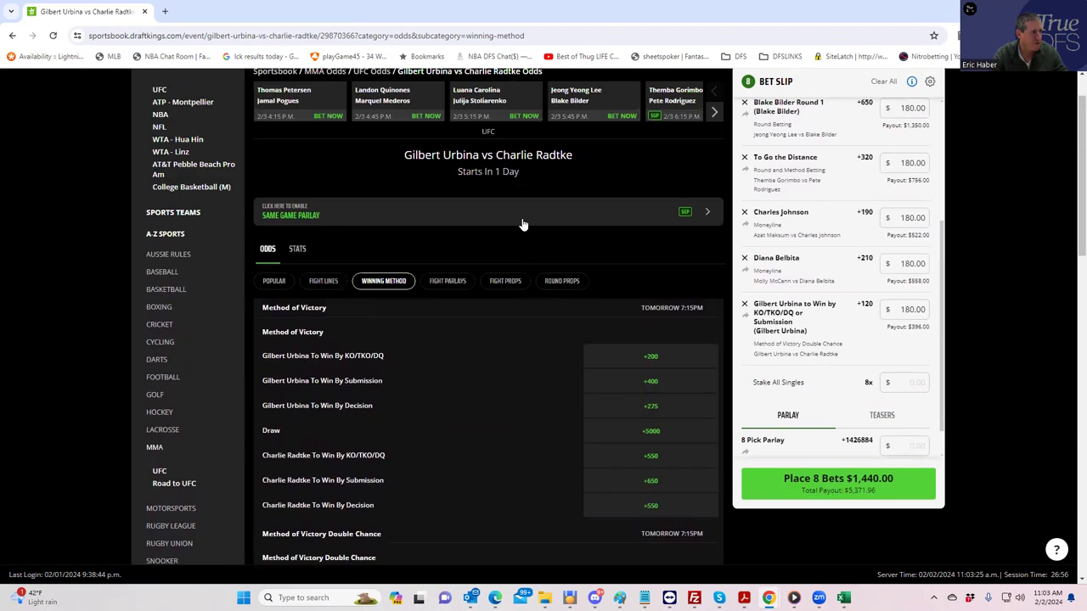
pyautogui.scroll(1, 713, 170)
pyautogui.click(716, 169)
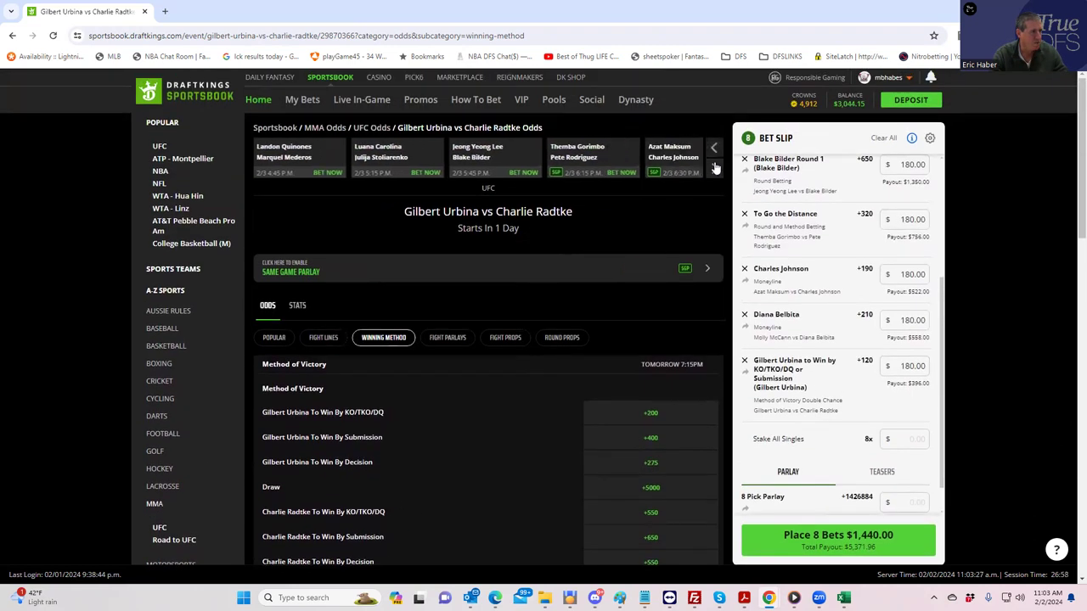
pyautogui.click(716, 168)
pyautogui.click(716, 168)
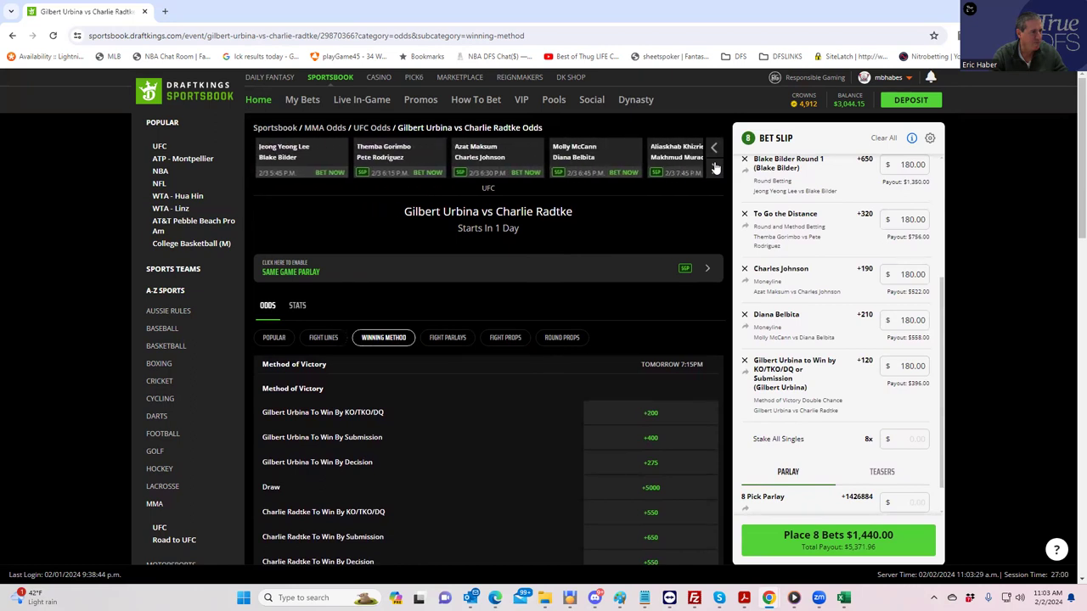
pyautogui.click(716, 169)
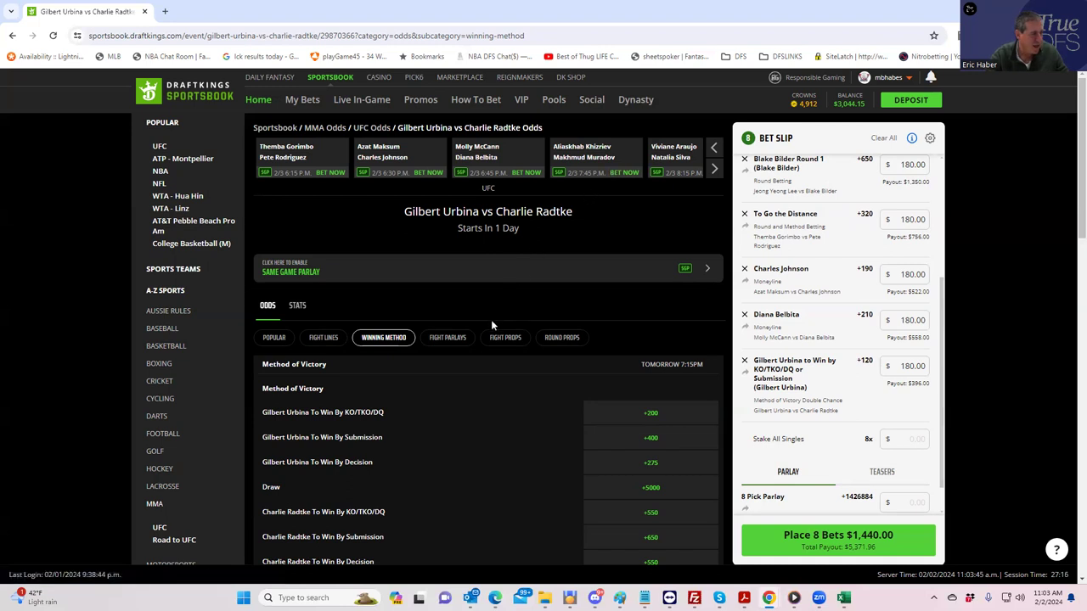
pyautogui.click(577, 161)
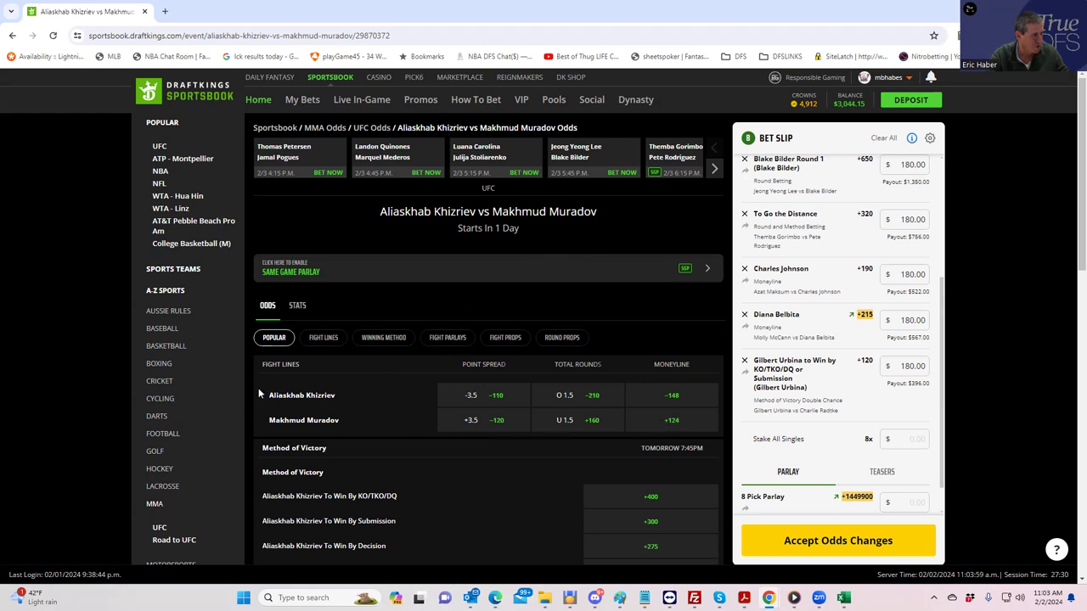
# - Add the Makhmud Muradov moneyline to the bet slip with a $180 wager
pyautogui.click(673, 422)
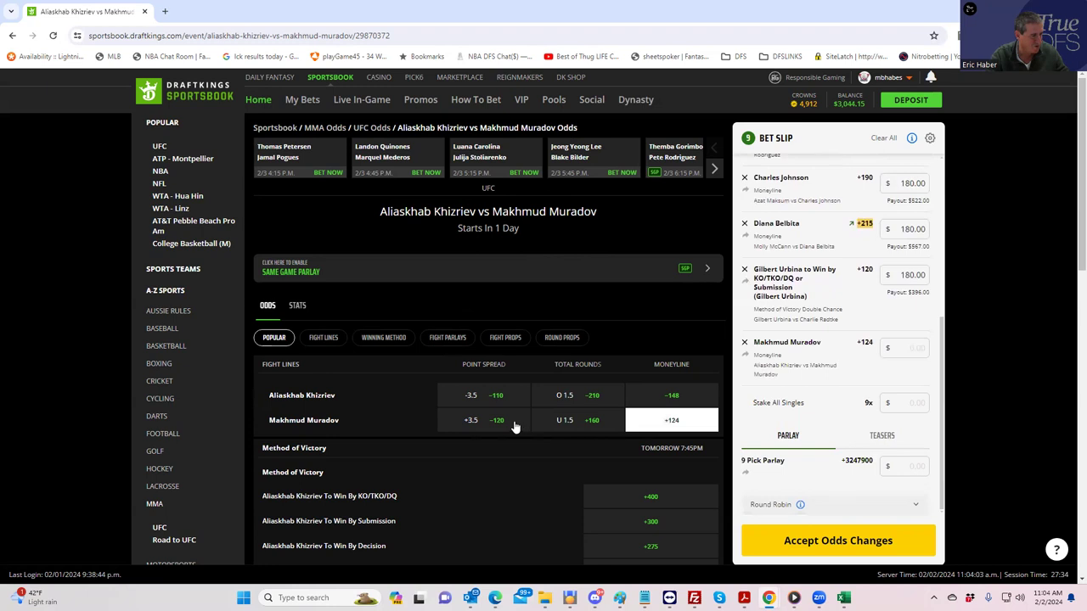
pyautogui.click(906, 347)
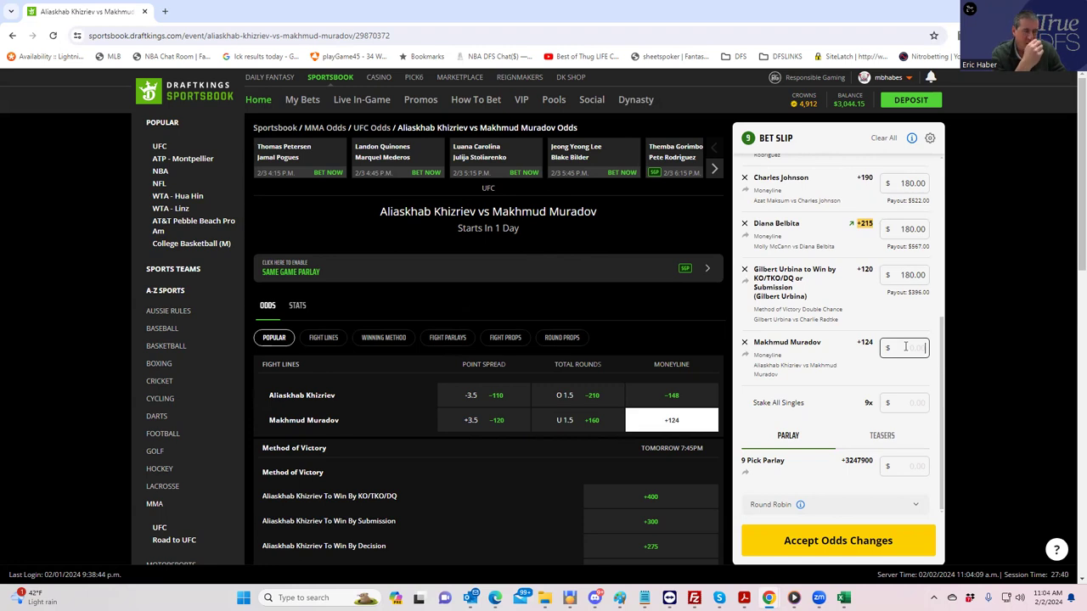
pyautogui.write('180')
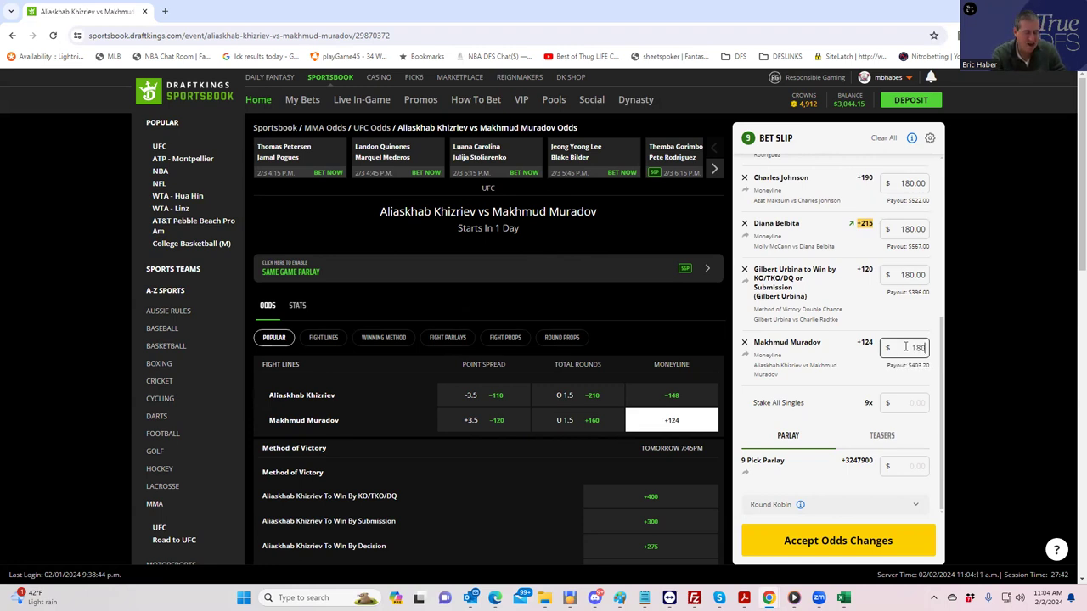
pyautogui.click(863, 374)
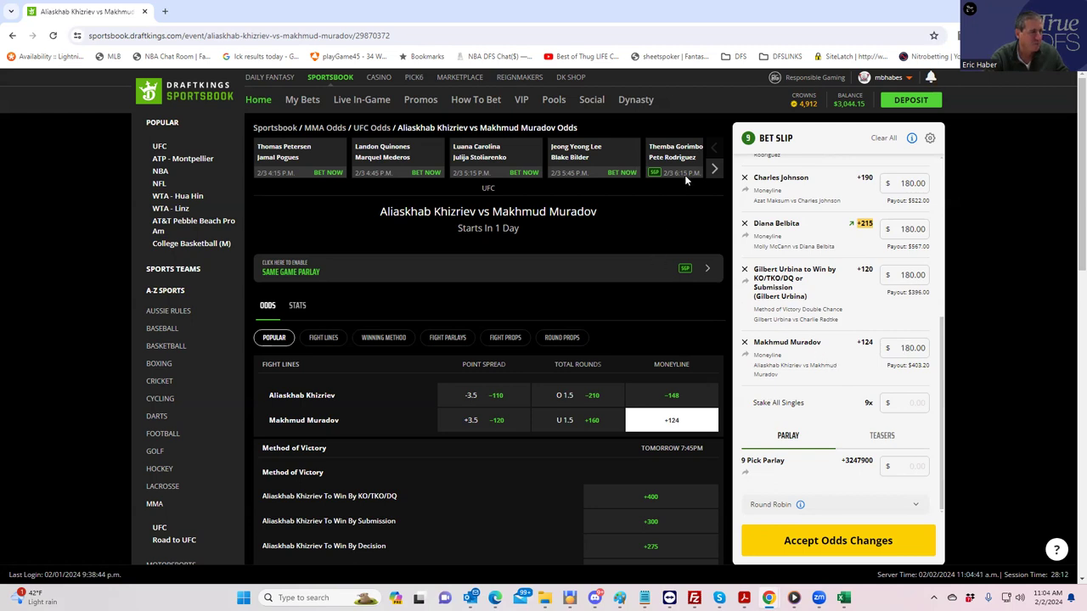
# - Open the Viviane Araujo vs Natalia Silva fight from the UFC fight list
pyautogui.click(715, 170)
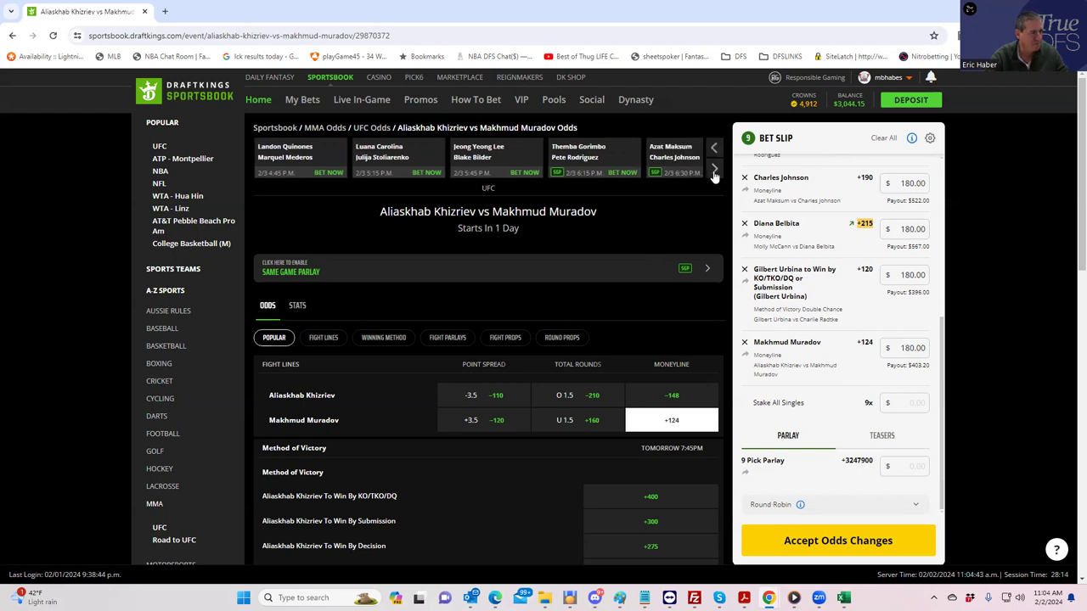
pyautogui.click(714, 170)
pyautogui.click(714, 170)
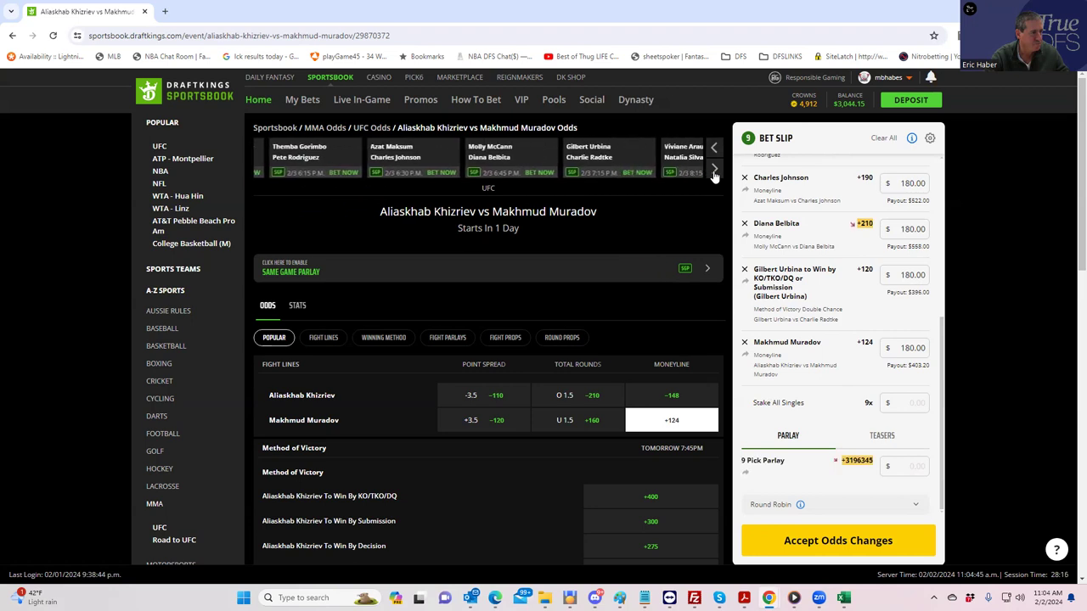
pyautogui.click(714, 170)
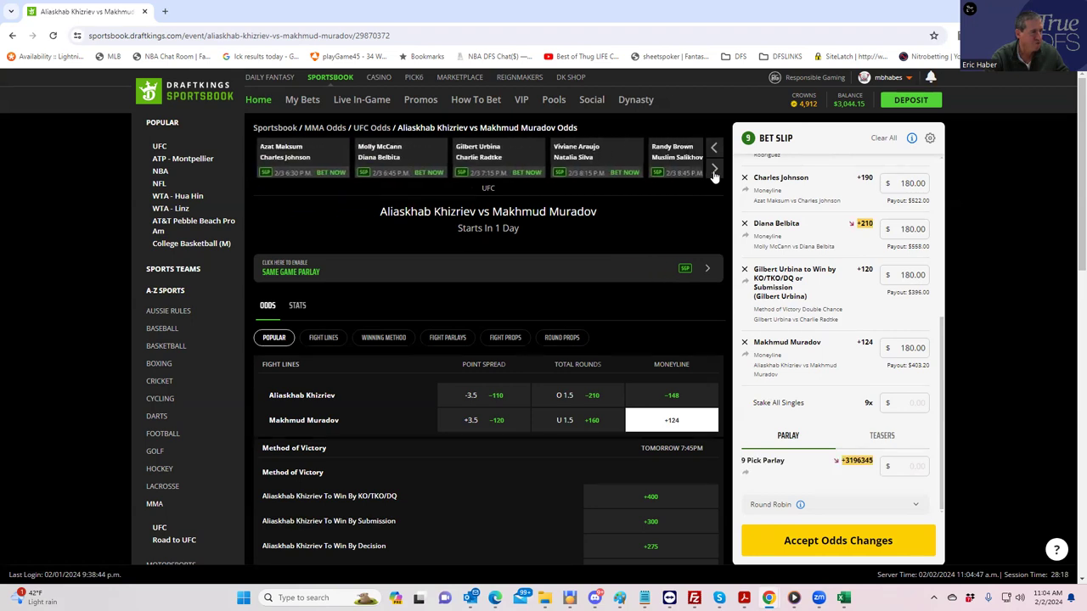
pyautogui.click(582, 156)
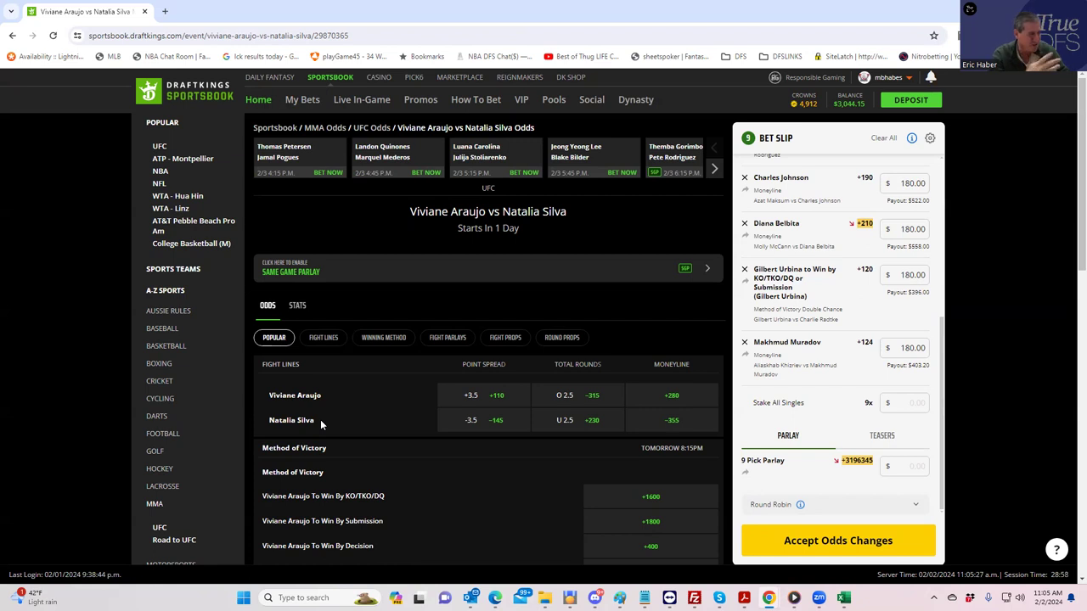
# - Add the Viviane Araujo moneyline to the bet slip with a $180 wager
pyautogui.click(669, 397)
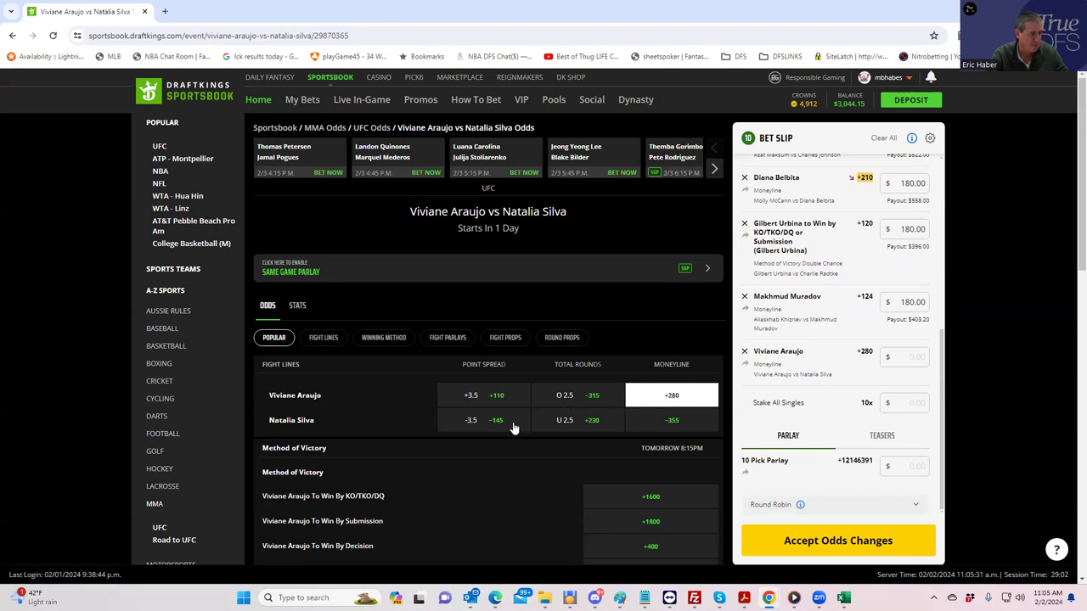
pyautogui.click(914, 356)
pyautogui.write('180')
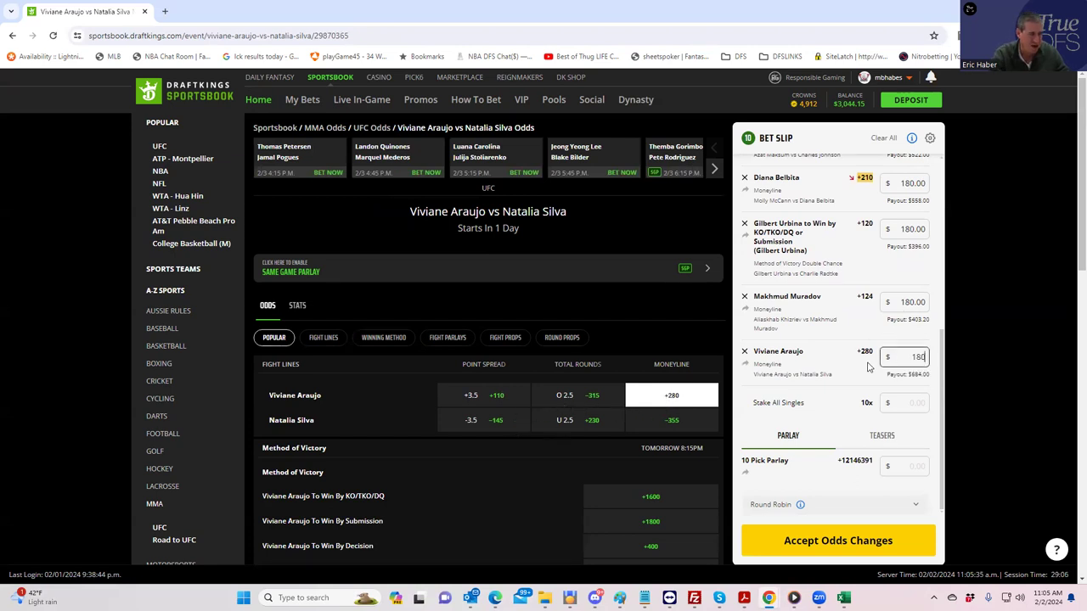
pyautogui.click(844, 376)
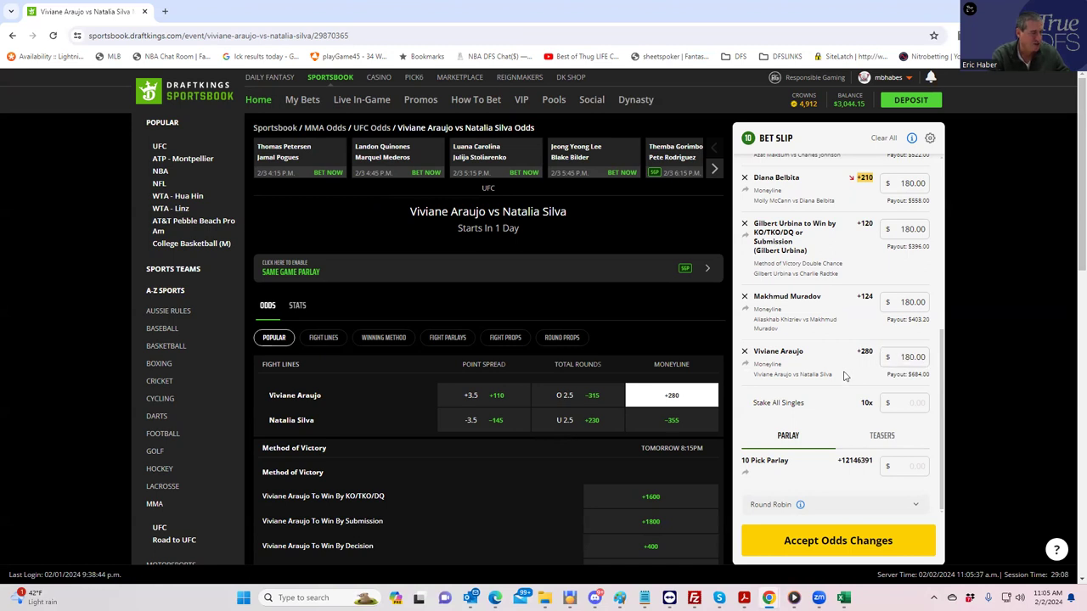
# - Open the Randy Brown vs Muslim Salikhov fight from the UFC fight list
pyautogui.click(716, 169)
pyautogui.click(715, 169)
pyautogui.click(715, 169)
pyautogui.click(715, 169)
pyautogui.click(715, 169)
pyautogui.click(715, 169)
pyautogui.click(715, 169)
pyautogui.click(715, 169)
pyautogui.click(715, 169)
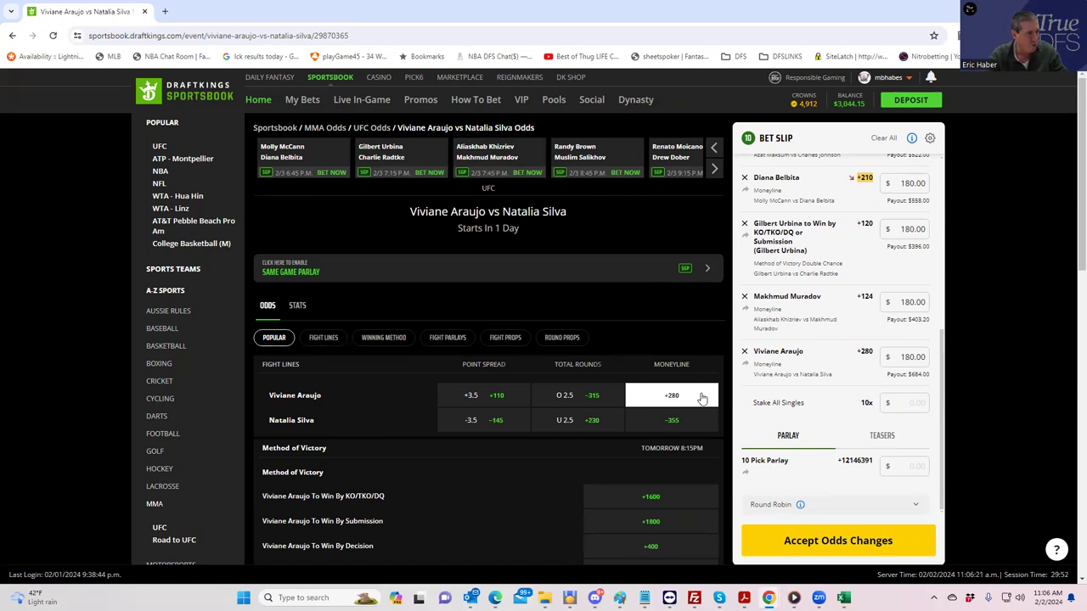
pyautogui.click(569, 151)
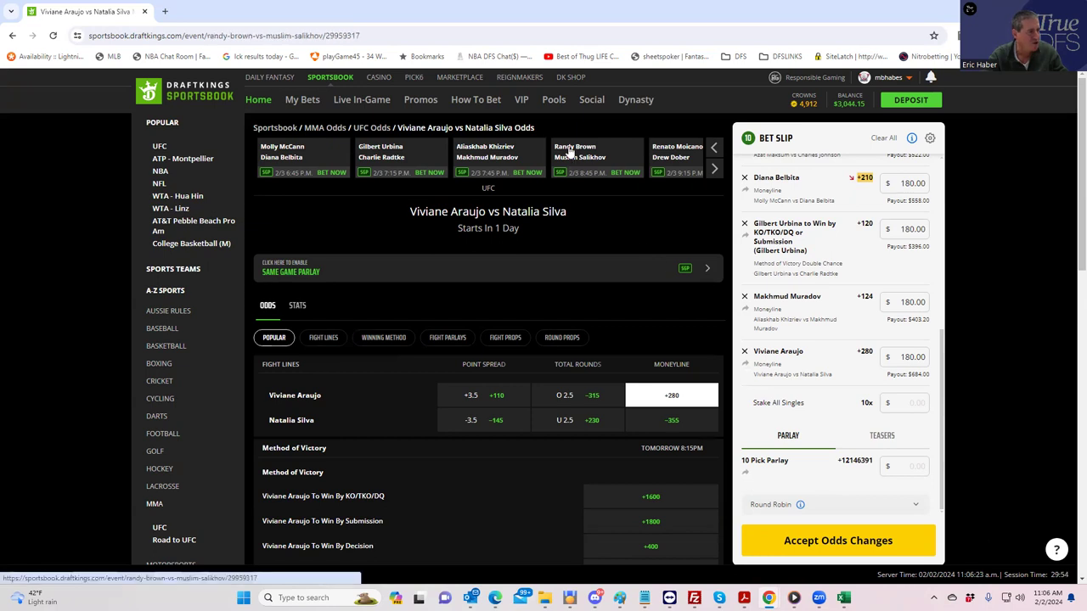
# - From the fight's winning method odds, add Randy Brown to Win by KO/TKO/DQ or Submission to the bet slip with a $180 wager
pyautogui.scroll(-1, 558, 412)
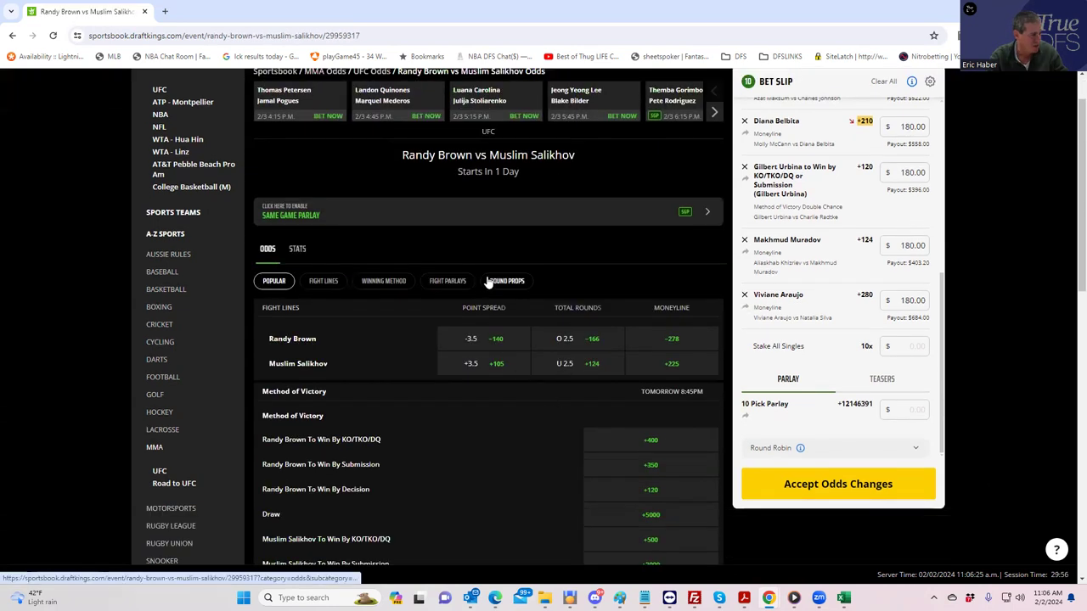
pyautogui.click(380, 285)
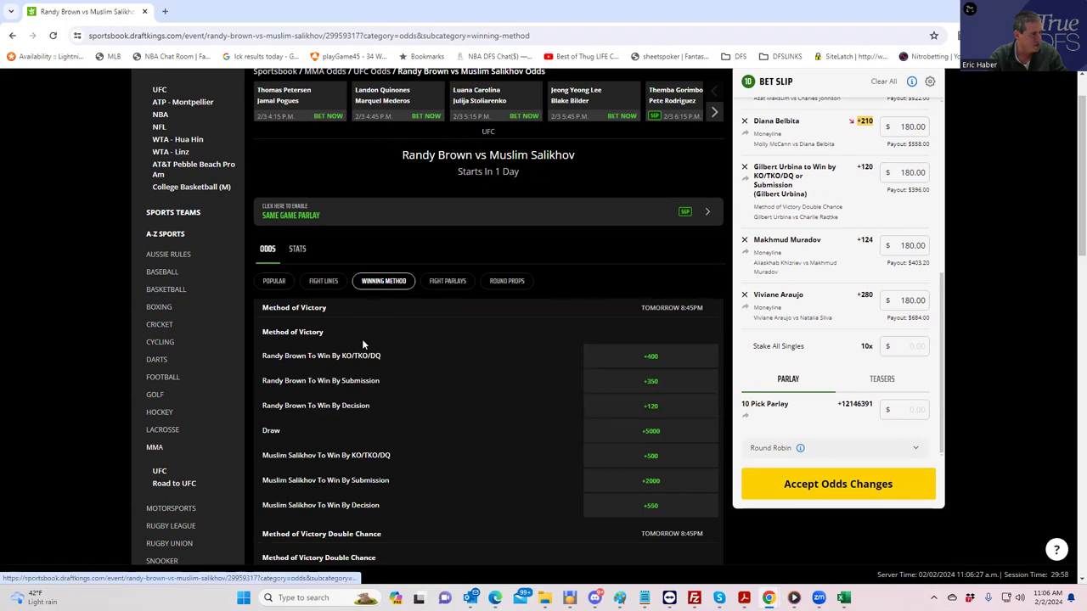
pyautogui.scroll(-2, 544, 482)
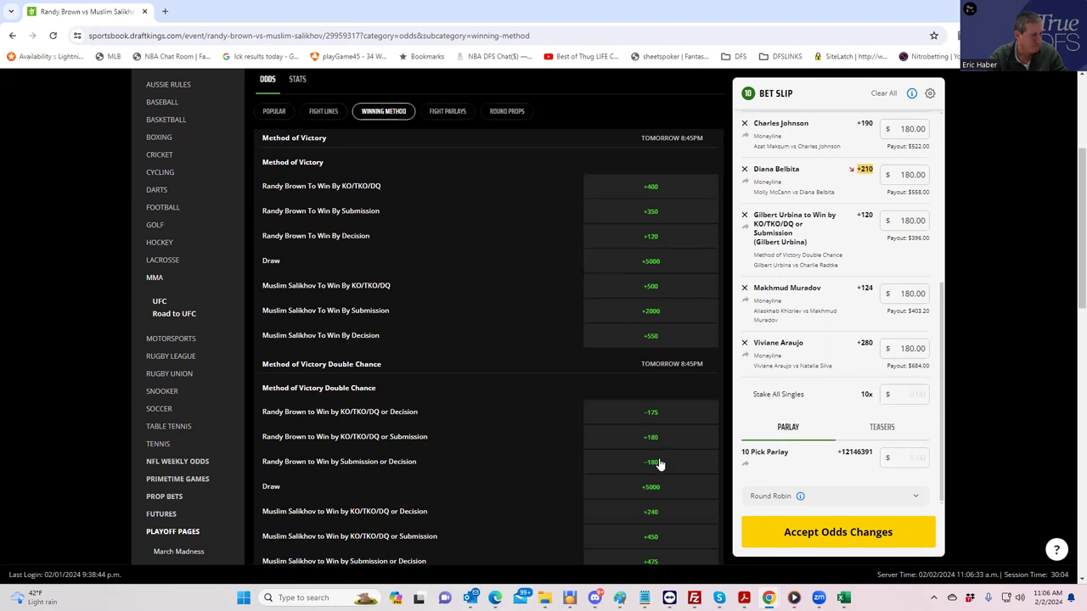
pyautogui.scroll(1, 645, 440)
pyautogui.scroll(1, 646, 440)
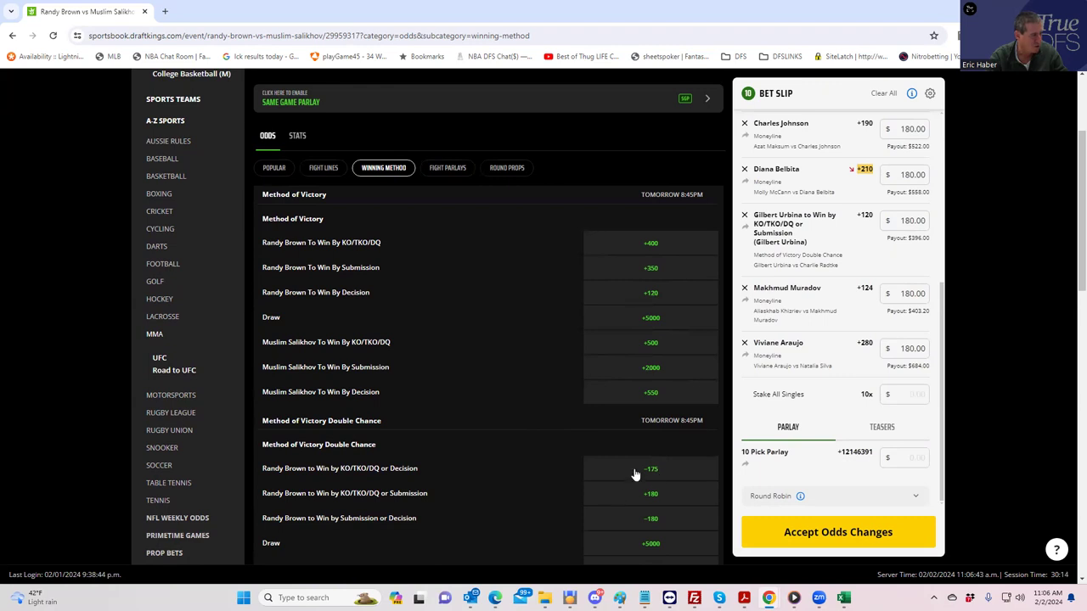
pyautogui.click(647, 496)
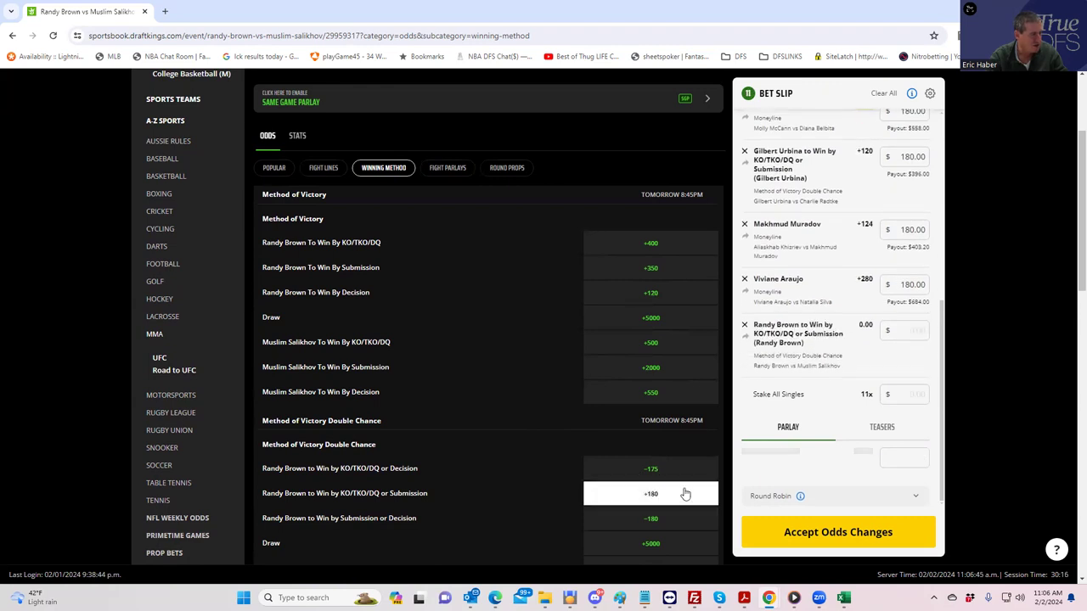
pyautogui.click(902, 331)
pyautogui.write('180')
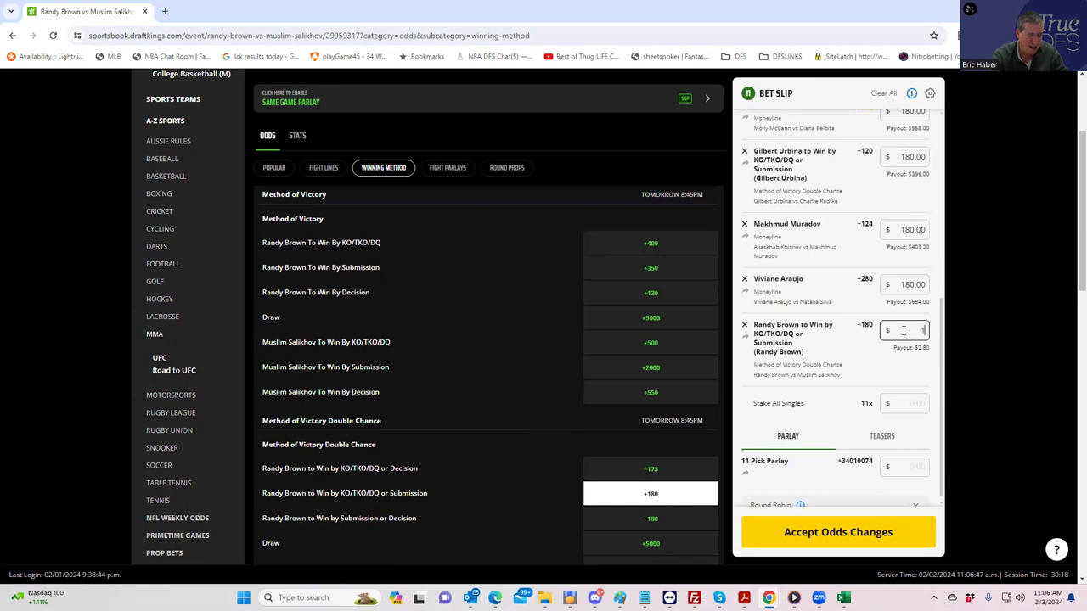
pyautogui.click(914, 375)
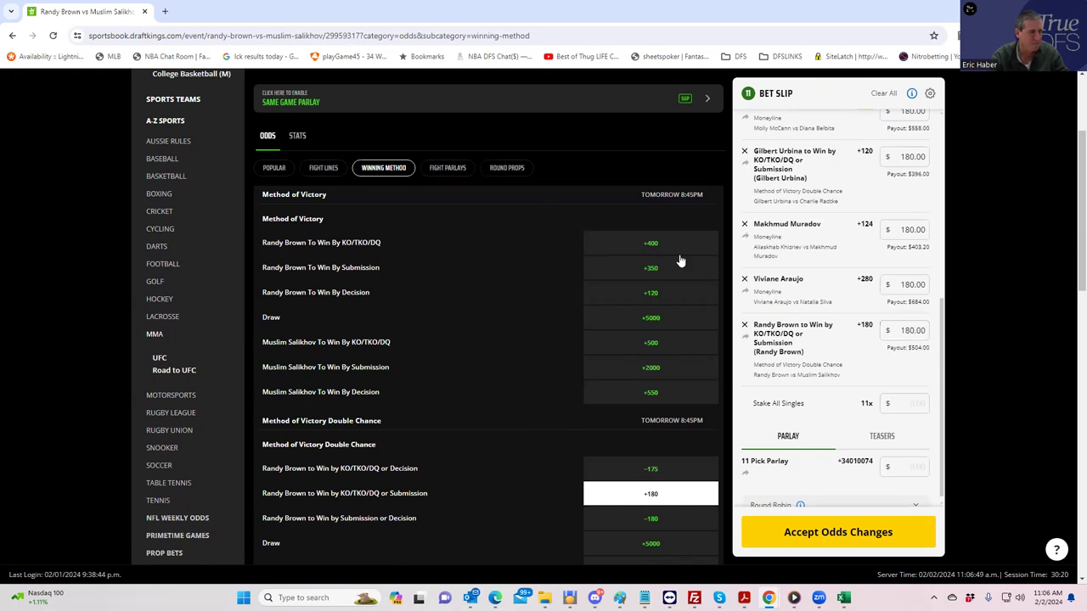
# - Open the Renato Moicano vs Drew Dober fight from the UFC fight list
pyautogui.scroll(3, 605, 179)
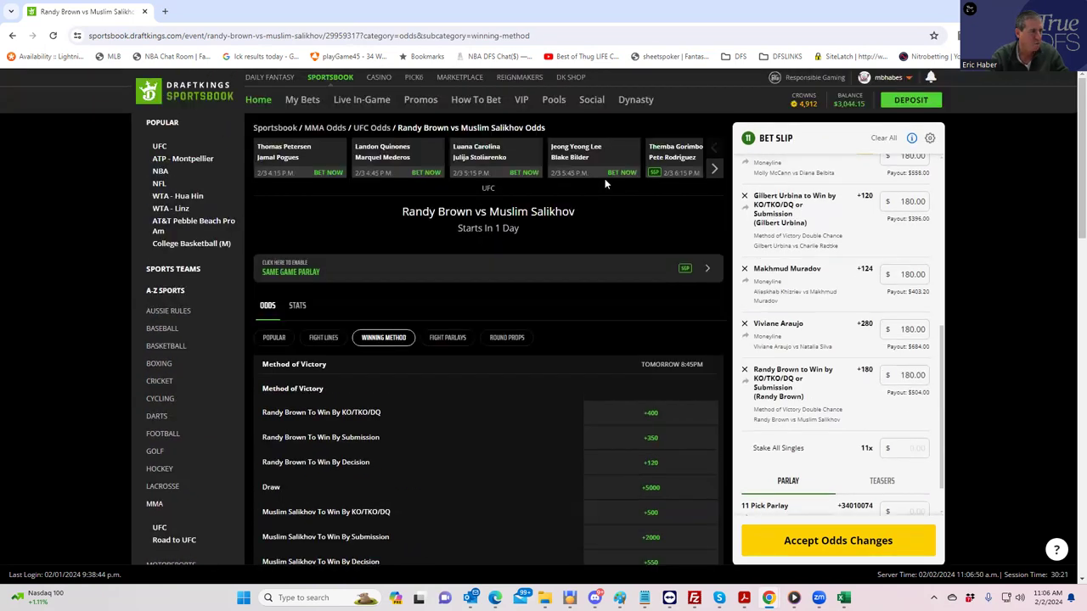
pyautogui.click(716, 174)
pyautogui.click(716, 173)
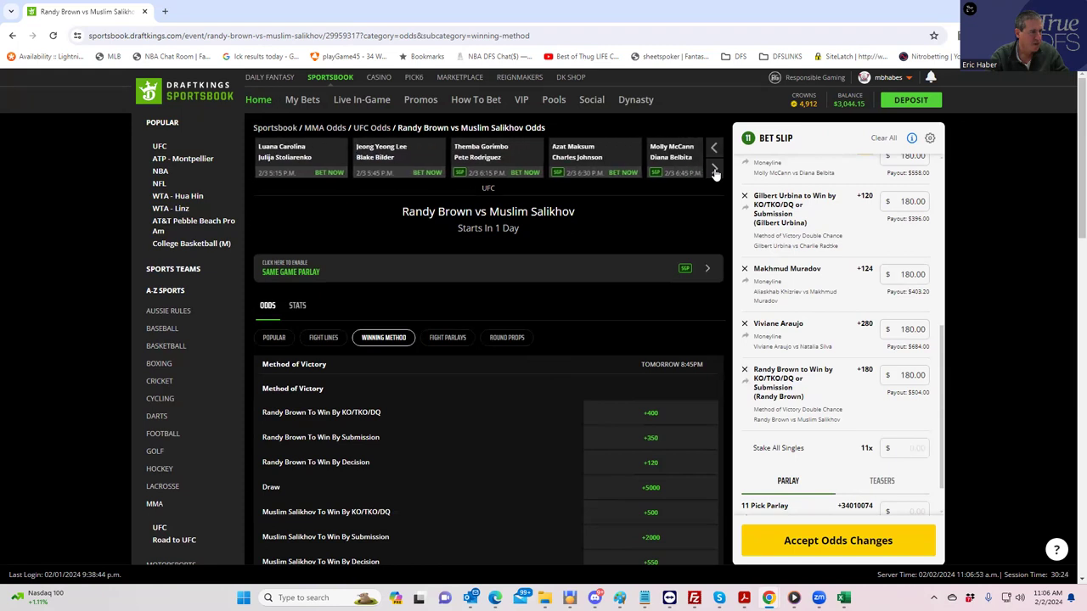
pyautogui.click(716, 173)
pyautogui.click(716, 173)
pyautogui.click(716, 173)
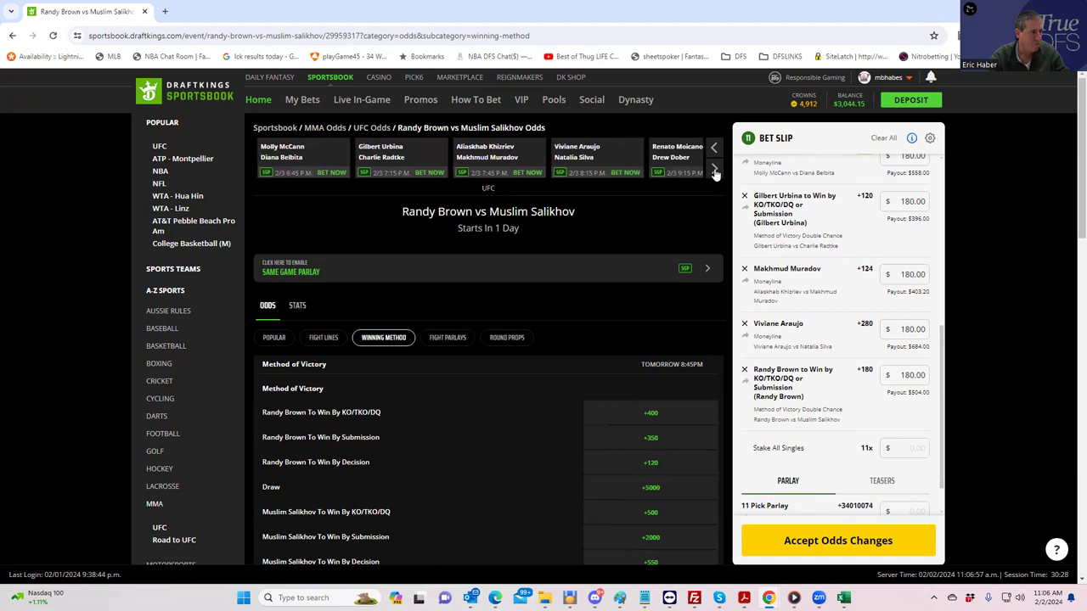
pyautogui.click(716, 173)
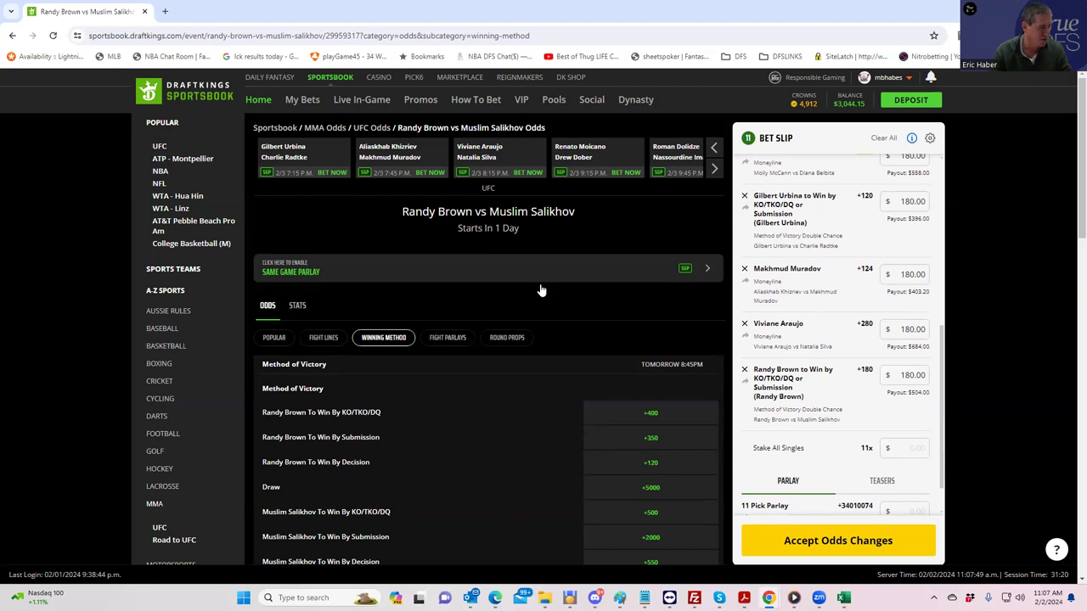
pyautogui.scroll(-2, 480, 476)
pyautogui.scroll(-1, 482, 484)
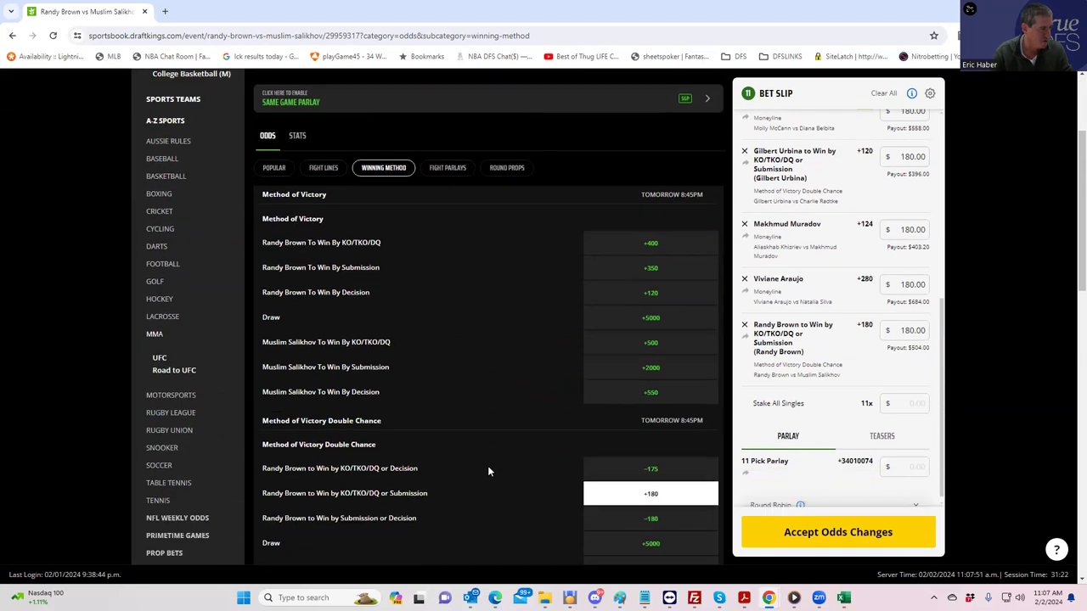
pyautogui.scroll(4, 491, 463)
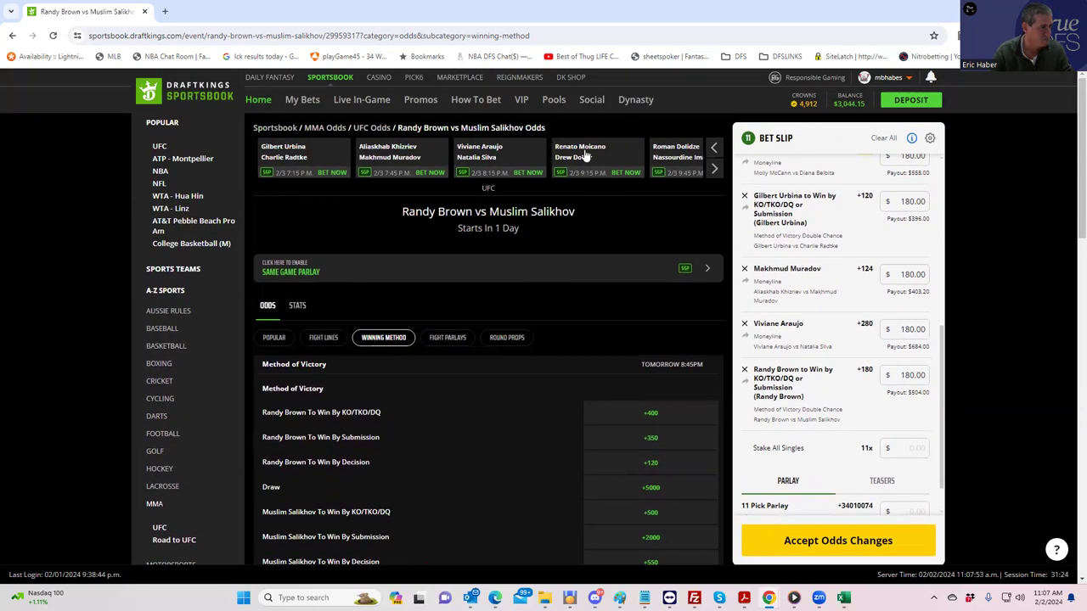
pyautogui.click(585, 155)
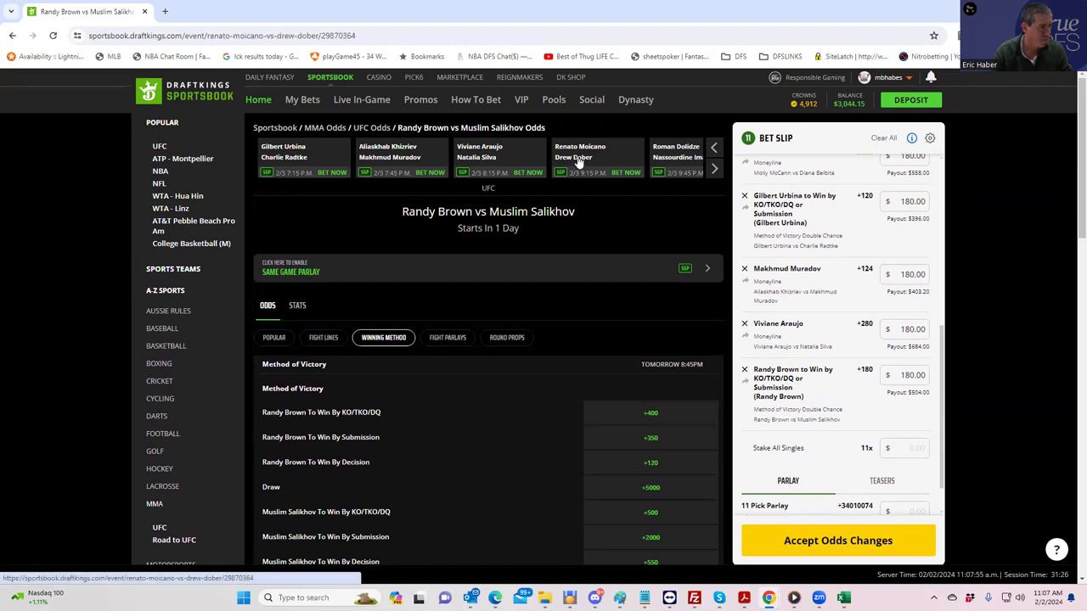
# - Review the popular odds and fight lines offered for the Renato Moicano vs Drew Dober fight
pyautogui.scroll(-2, 551, 432)
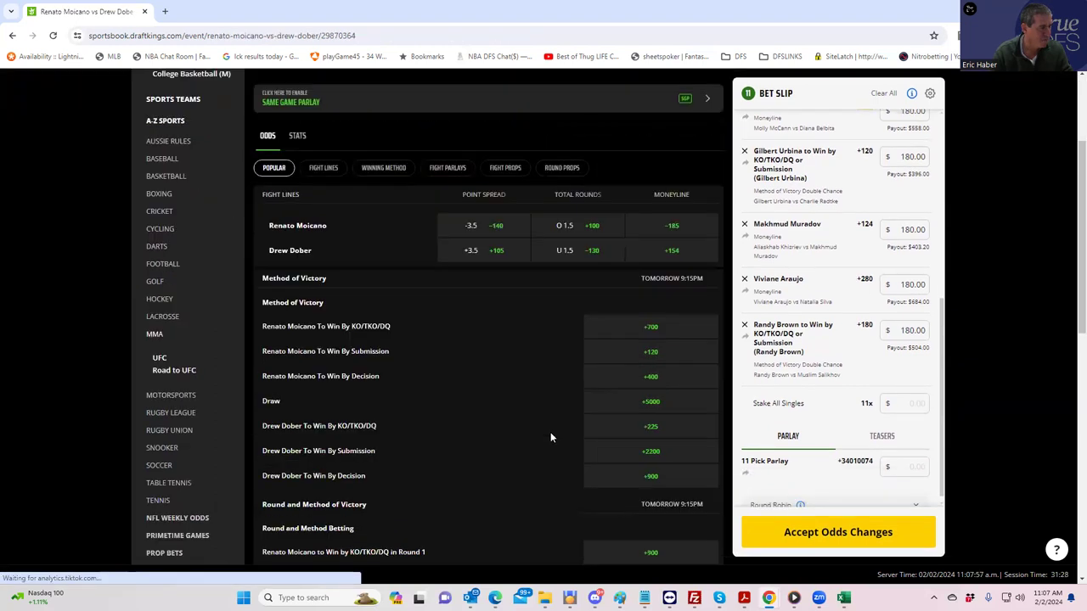
pyautogui.scroll(-2, 524, 460)
pyautogui.scroll(2, 527, 450)
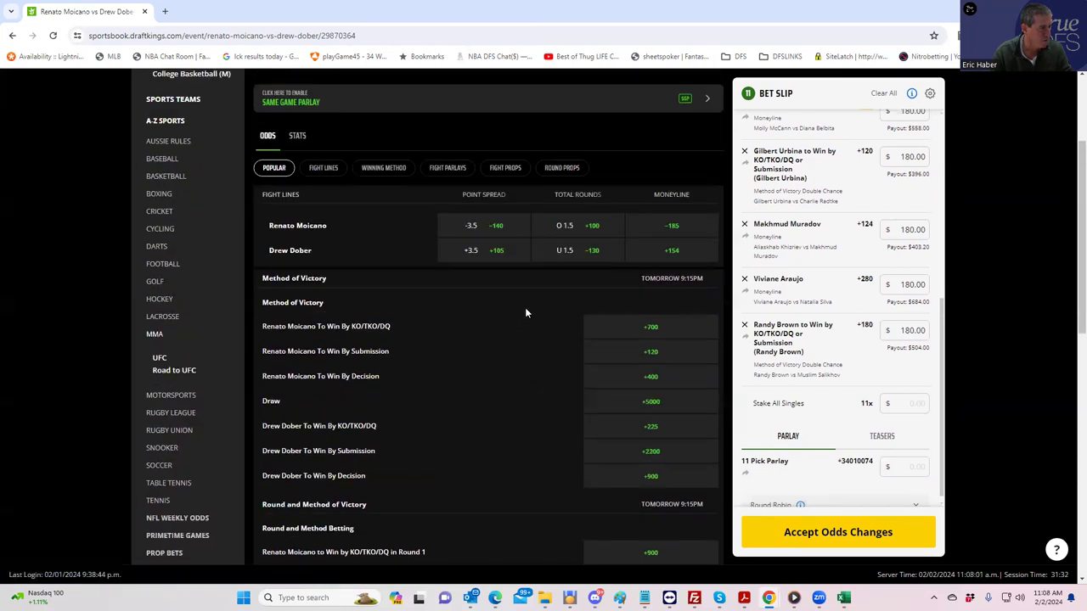
pyautogui.click(321, 173)
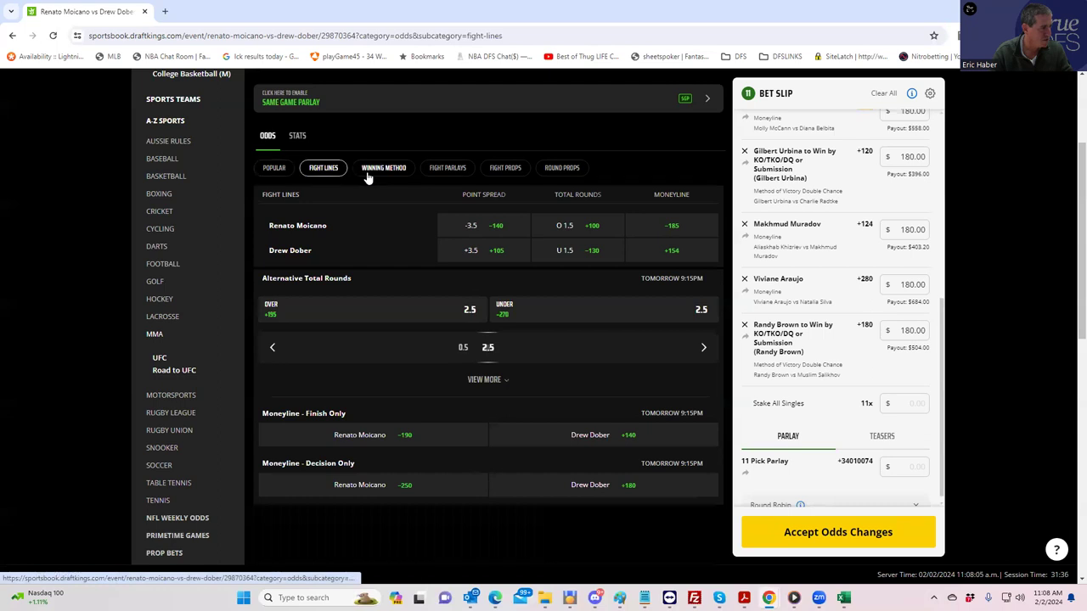
pyautogui.click(274, 169)
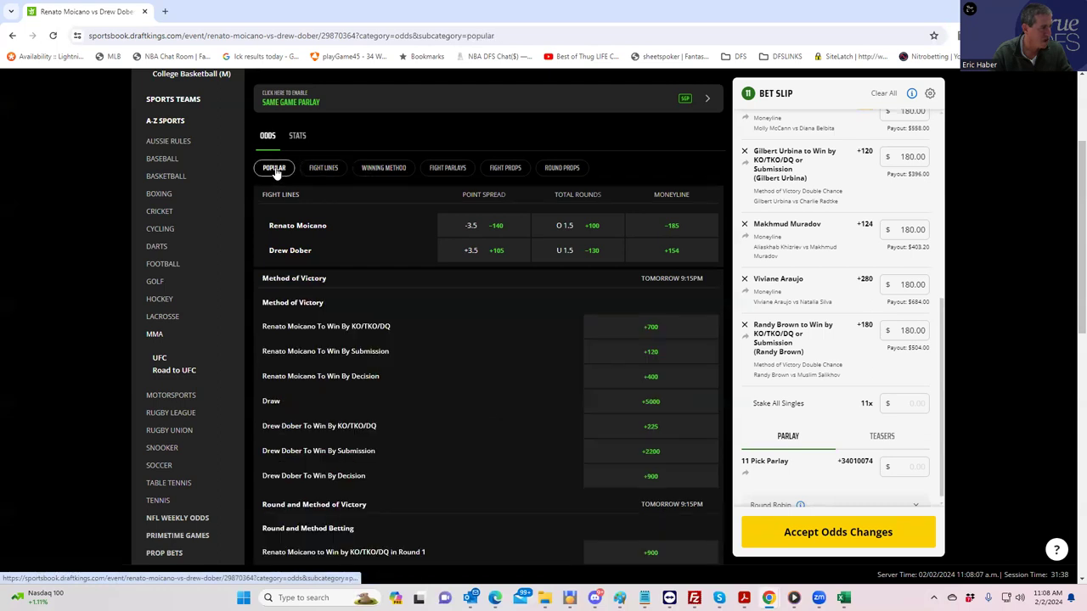
pyautogui.scroll(-1, 608, 442)
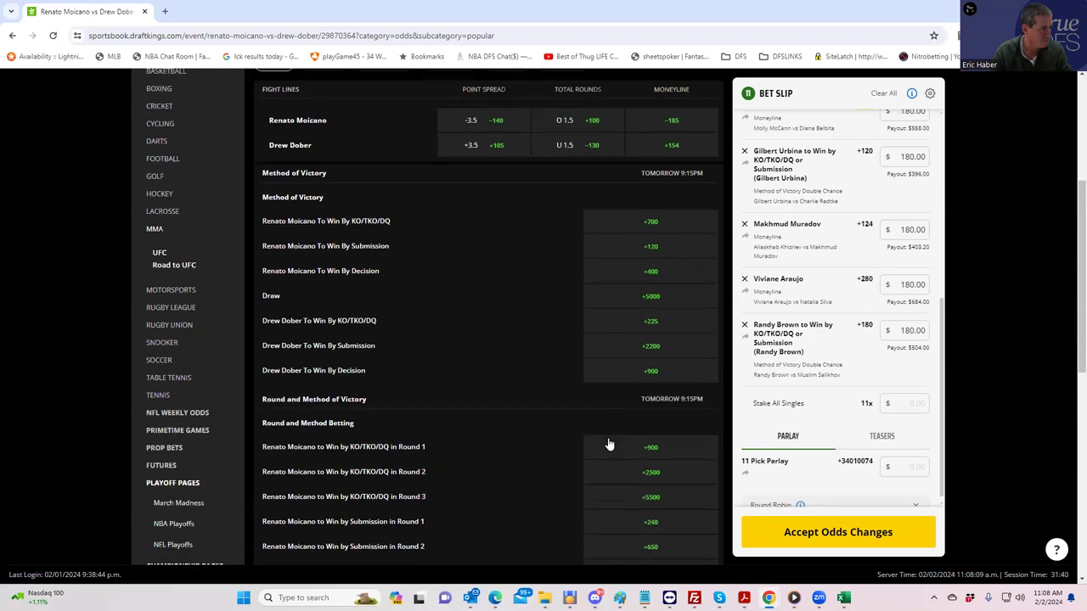
pyautogui.scroll(-2, 609, 444)
pyautogui.scroll(3, 609, 441)
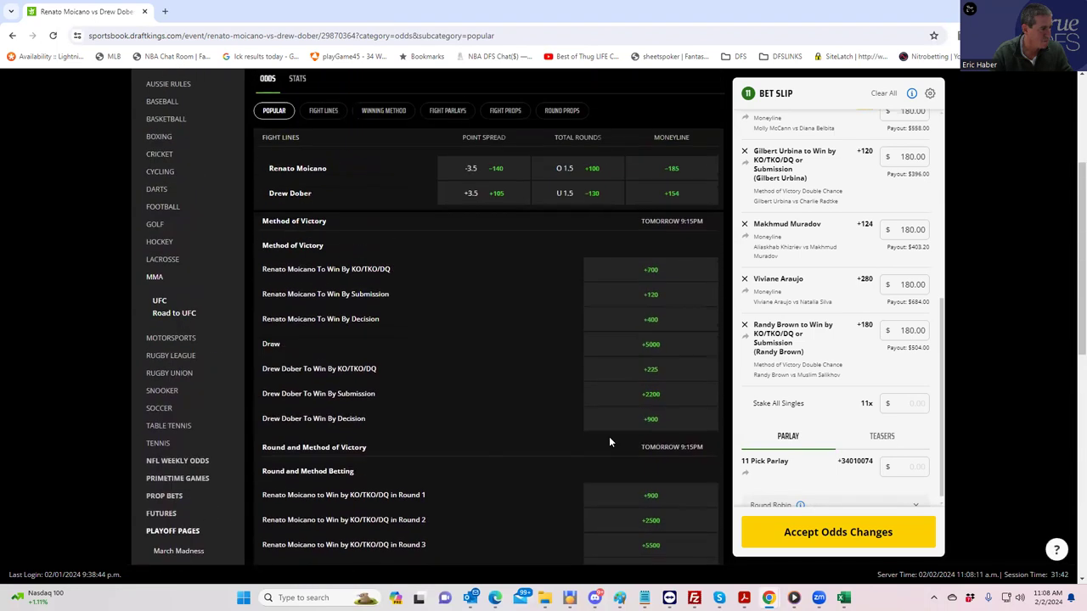
# - From the Round and Method Betting odds, add To Go the Distance to the bet slip with a $180 wager
pyautogui.scroll(-2, 609, 436)
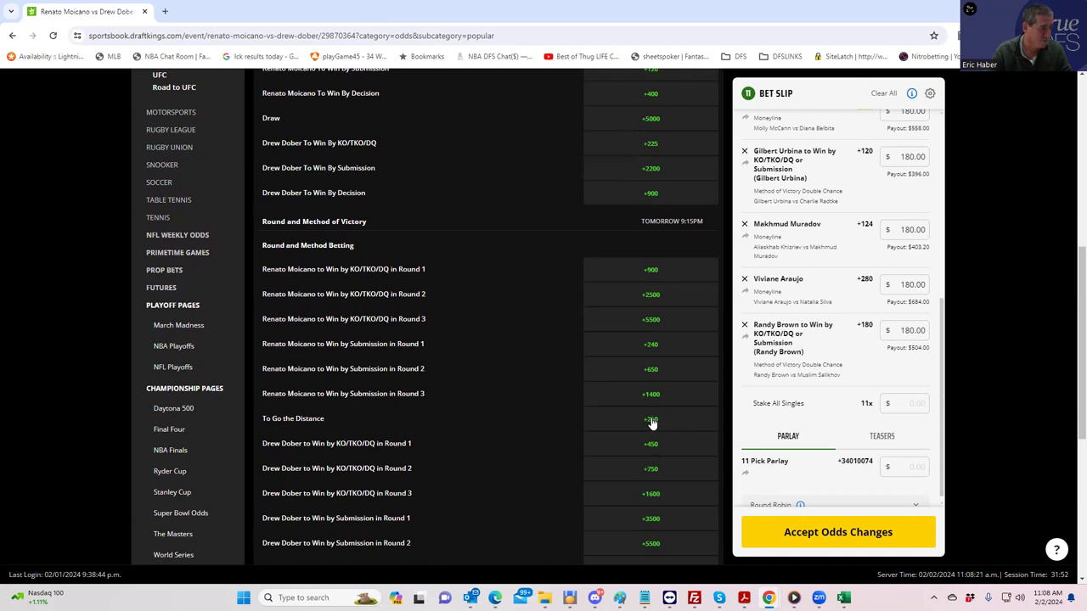
pyautogui.click(652, 422)
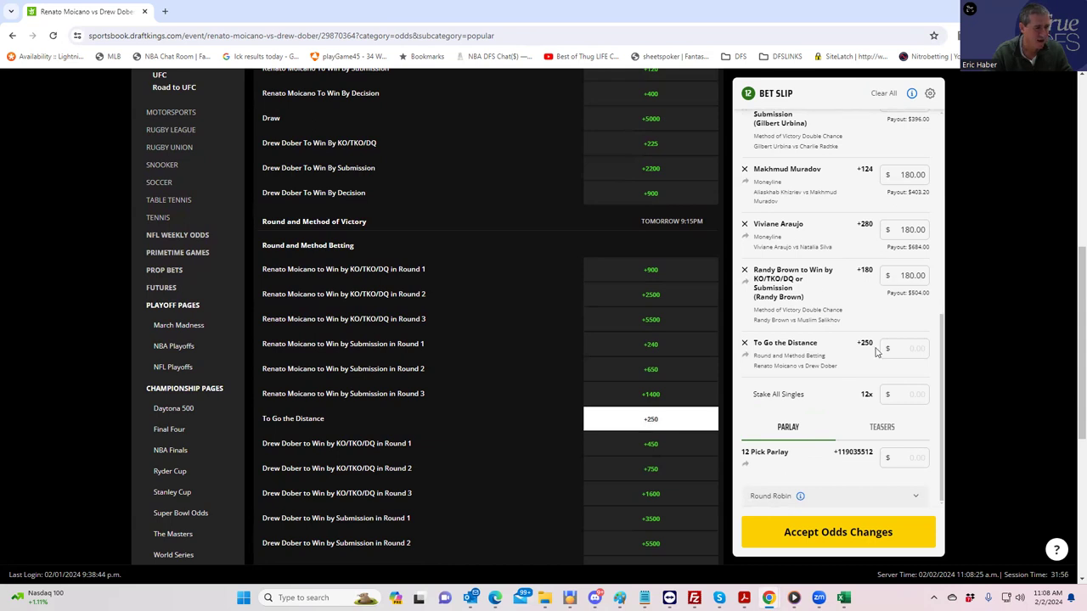
pyautogui.click(907, 349)
pyautogui.write('180')
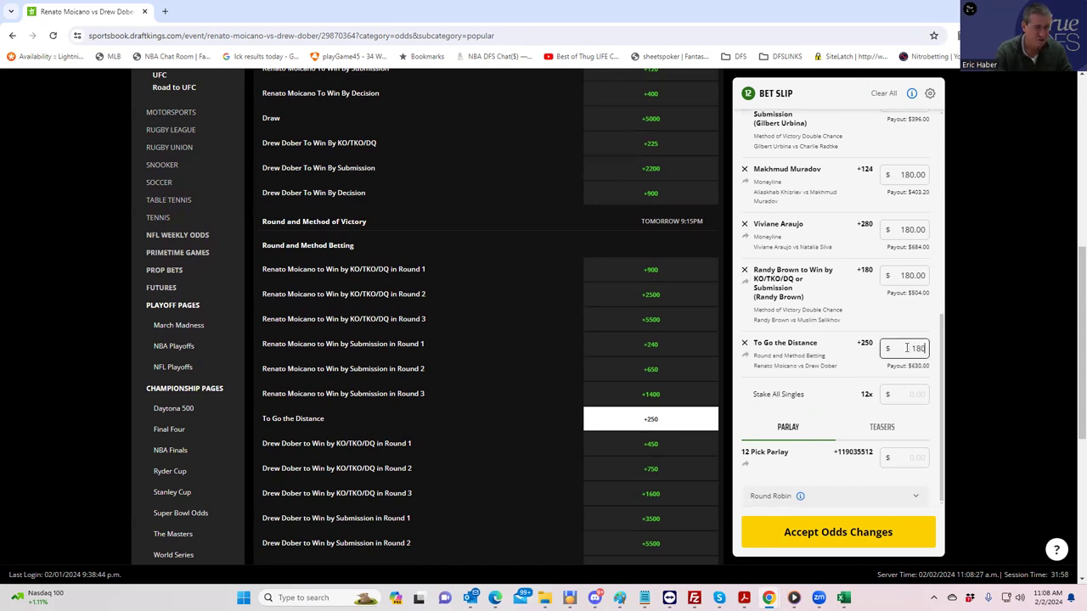
pyautogui.click(846, 318)
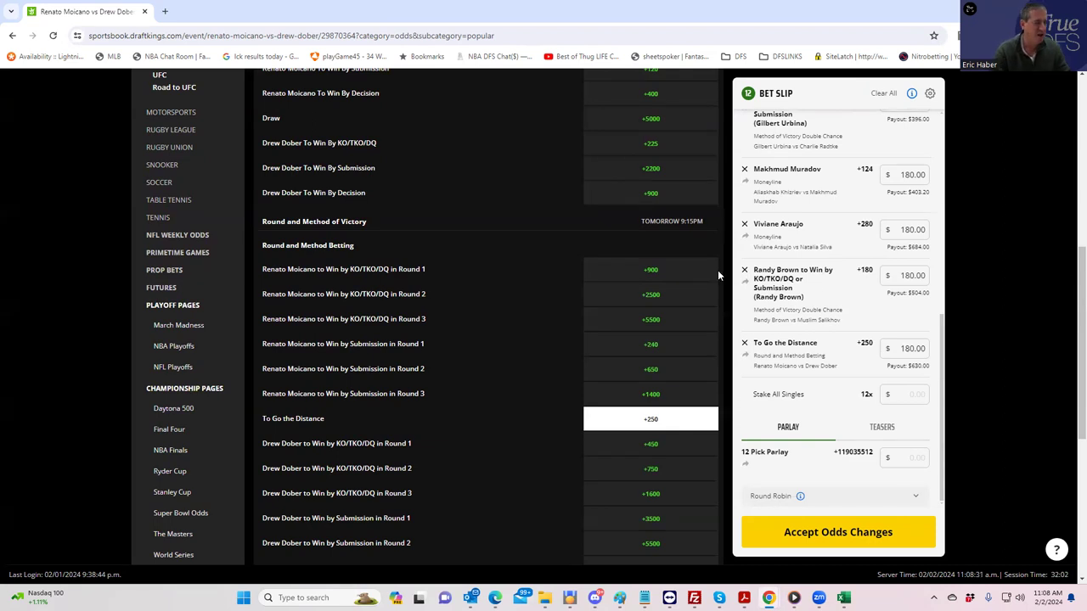
# - Review all single wagers on the bet slip, from the Jamal Pogues pick through the Moicano vs Dober pick
pyautogui.scroll(4, 527, 150)
pyautogui.scroll(2, 517, 149)
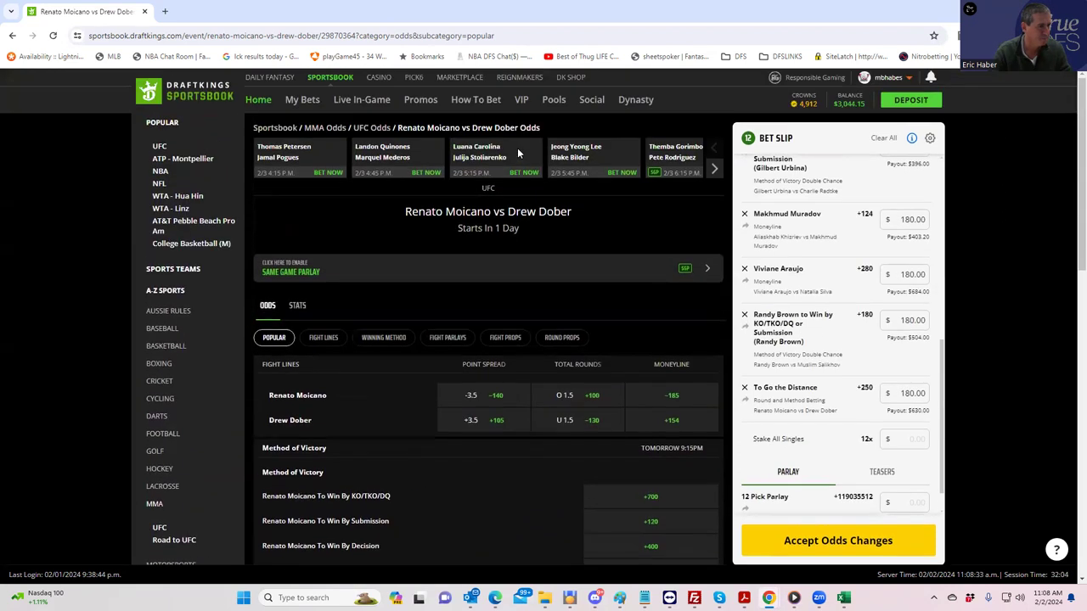
pyautogui.click(715, 170)
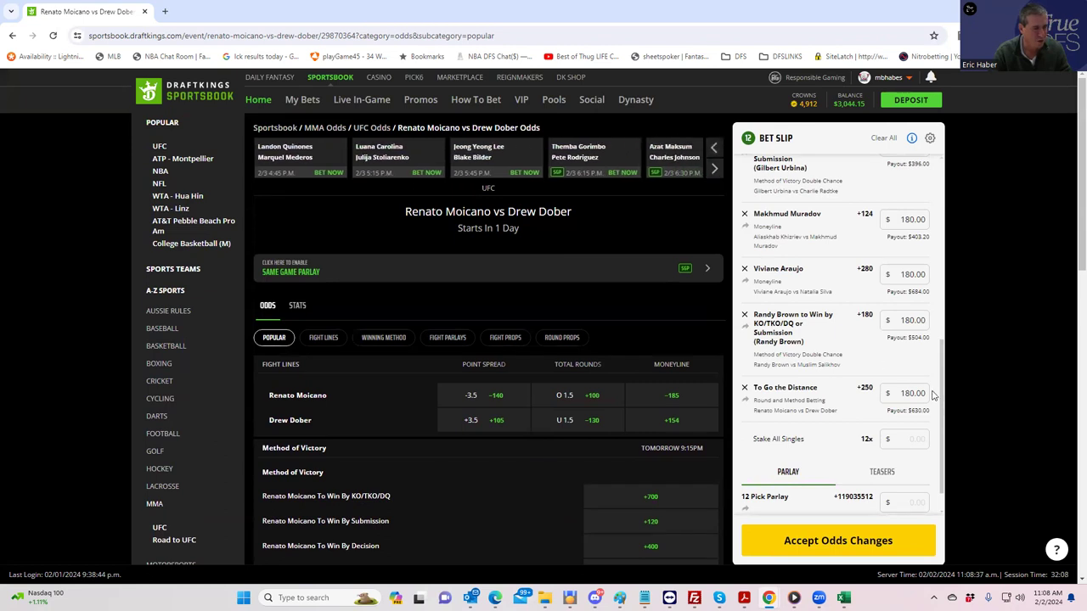
pyautogui.click(914, 439)
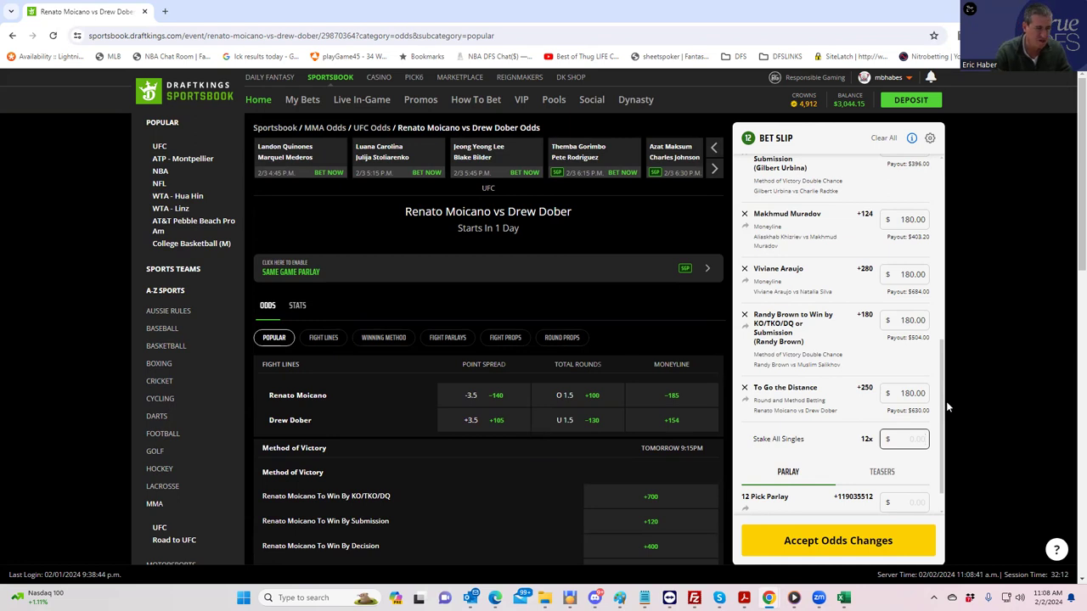
pyautogui.moveTo(942, 387); pyautogui.dragTo(959, 149)
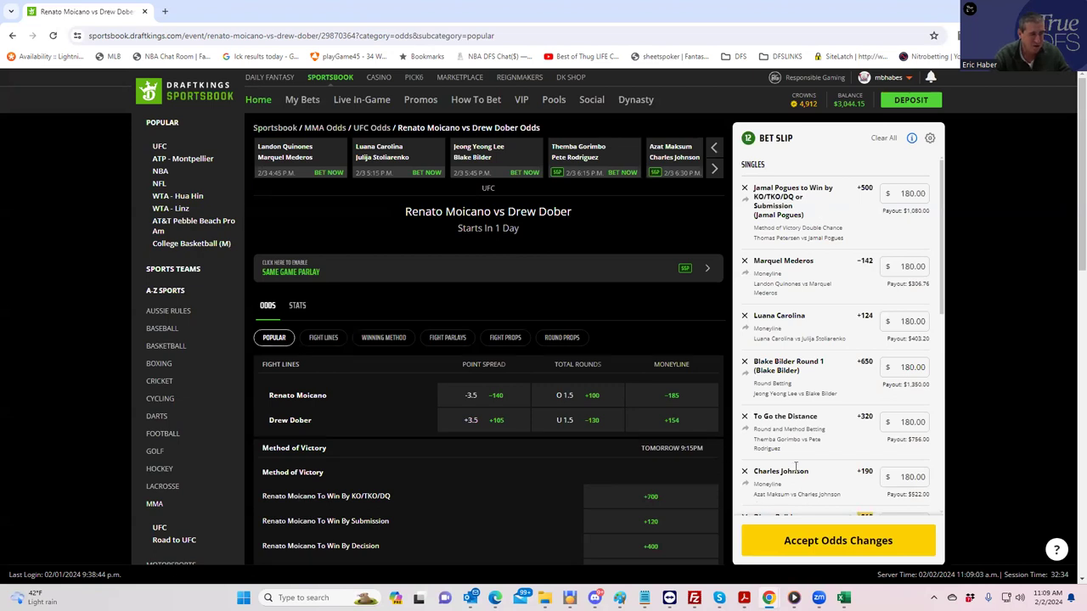
pyautogui.scroll(-2, 859, 445)
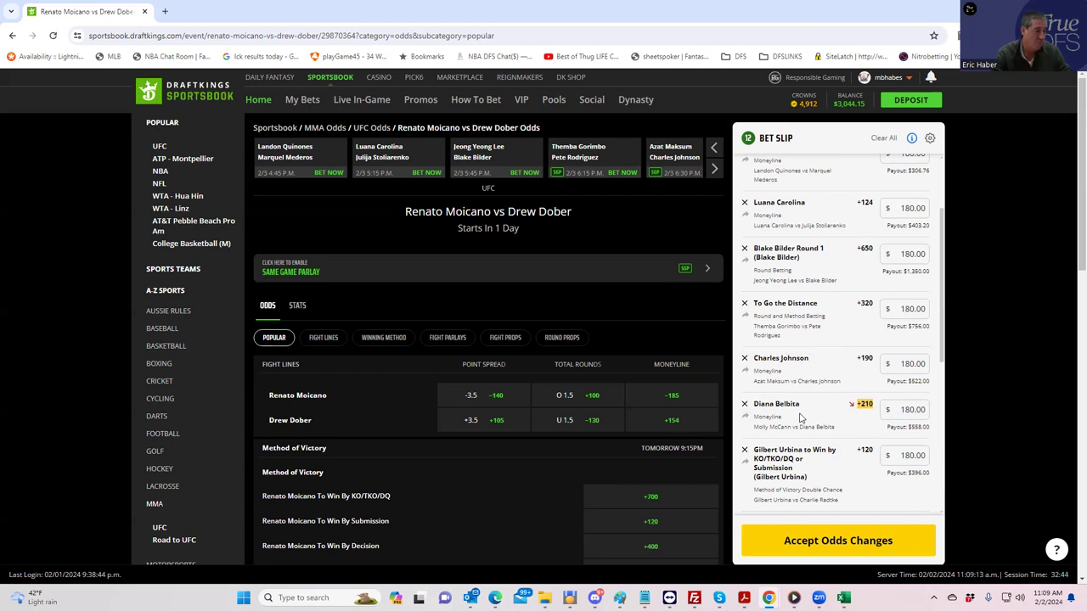
pyautogui.scroll(-2, 824, 463)
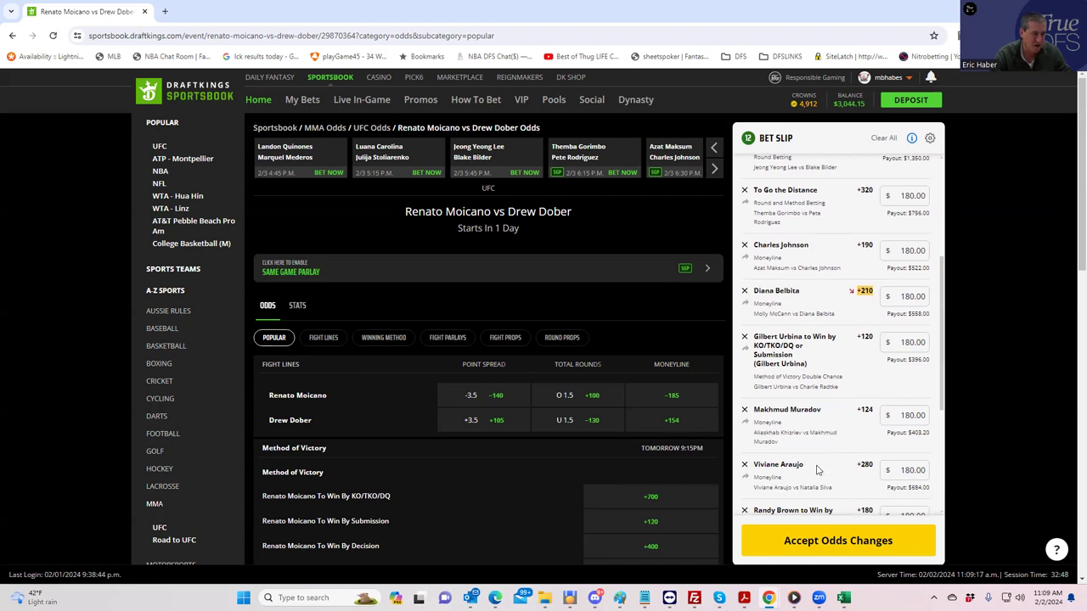
pyautogui.scroll(-1, 817, 469)
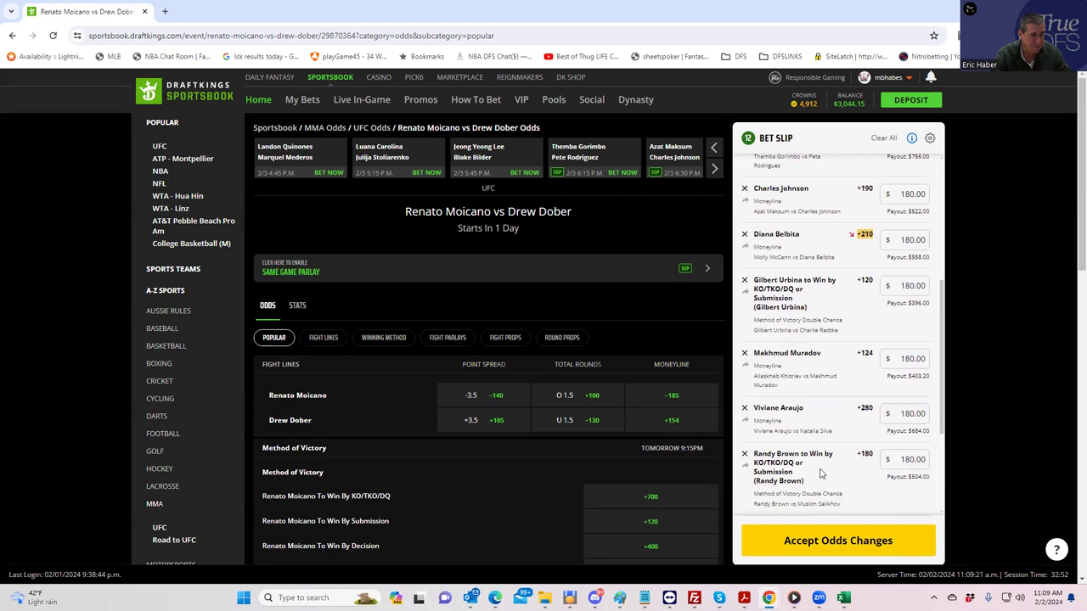
pyautogui.scroll(-1, 822, 470)
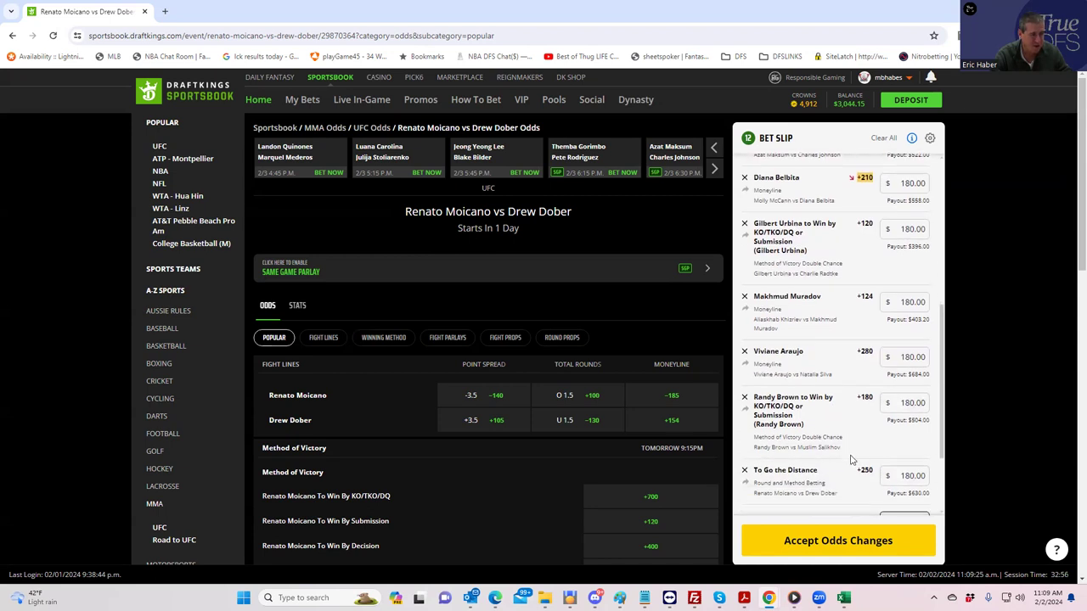
pyautogui.scroll(-1, 835, 473)
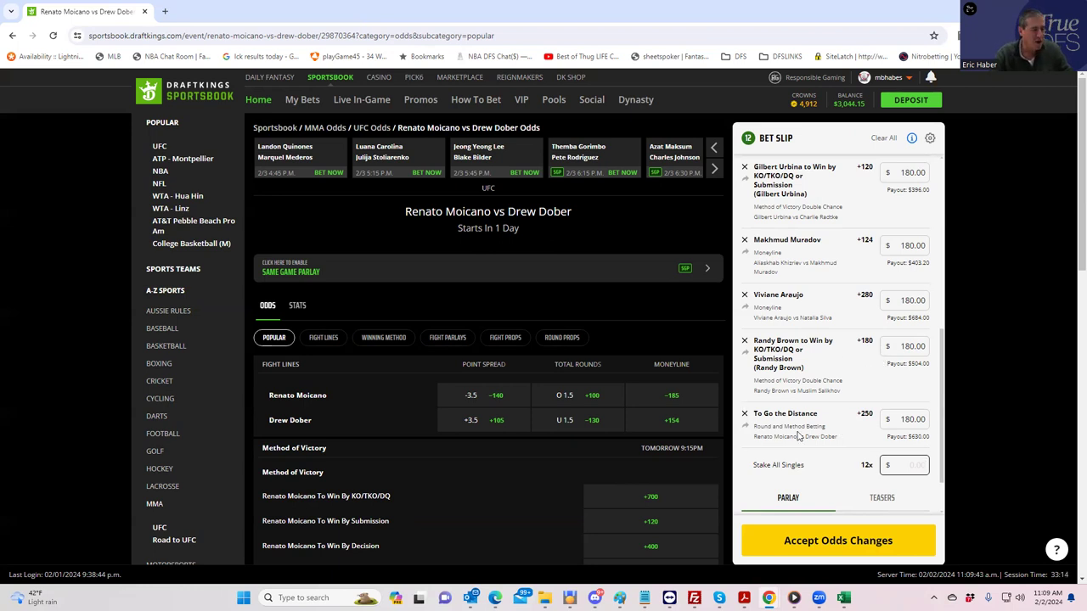
pyautogui.scroll(-1, 794, 433)
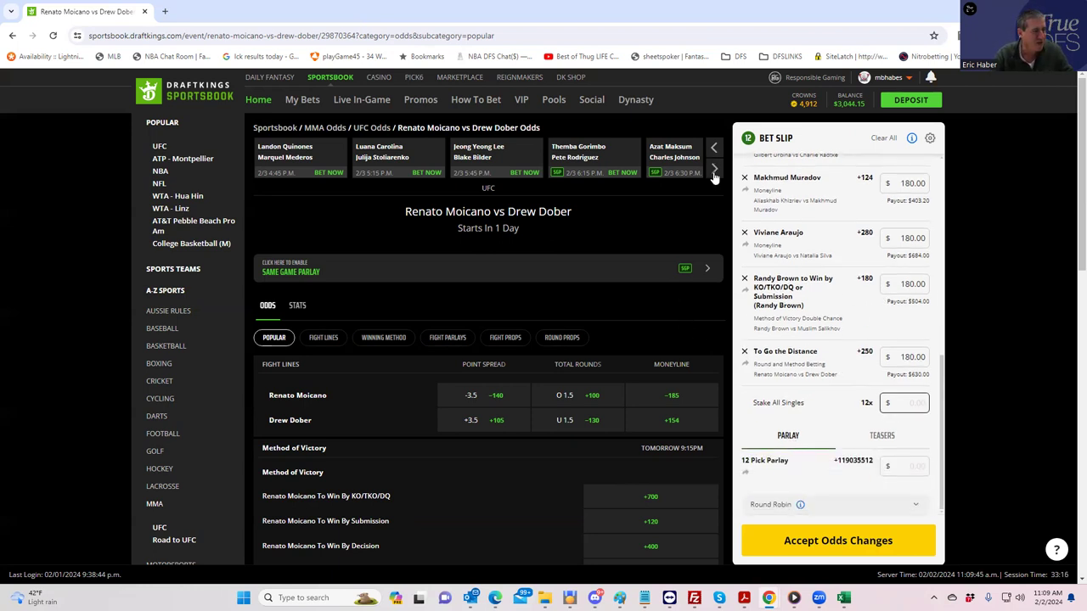
# - Open the Roman Dolidze vs Nassourdine Imavov fight from the UFC fight list
pyautogui.click(715, 173)
pyautogui.click(715, 172)
pyautogui.click(715, 173)
pyautogui.click(716, 172)
pyautogui.click(715, 173)
pyautogui.click(716, 172)
pyautogui.click(715, 172)
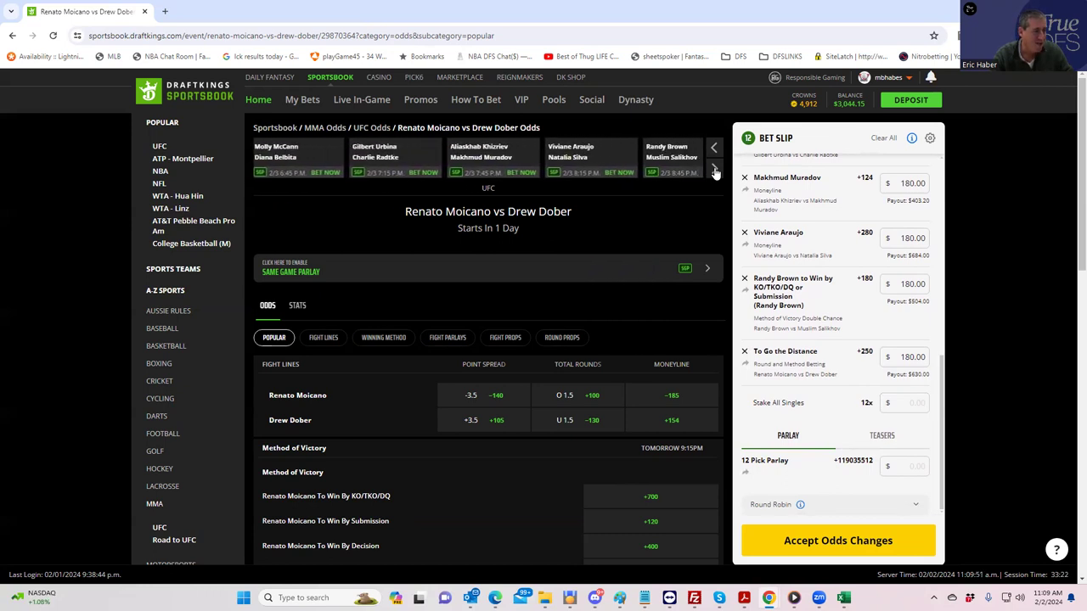
pyautogui.click(715, 173)
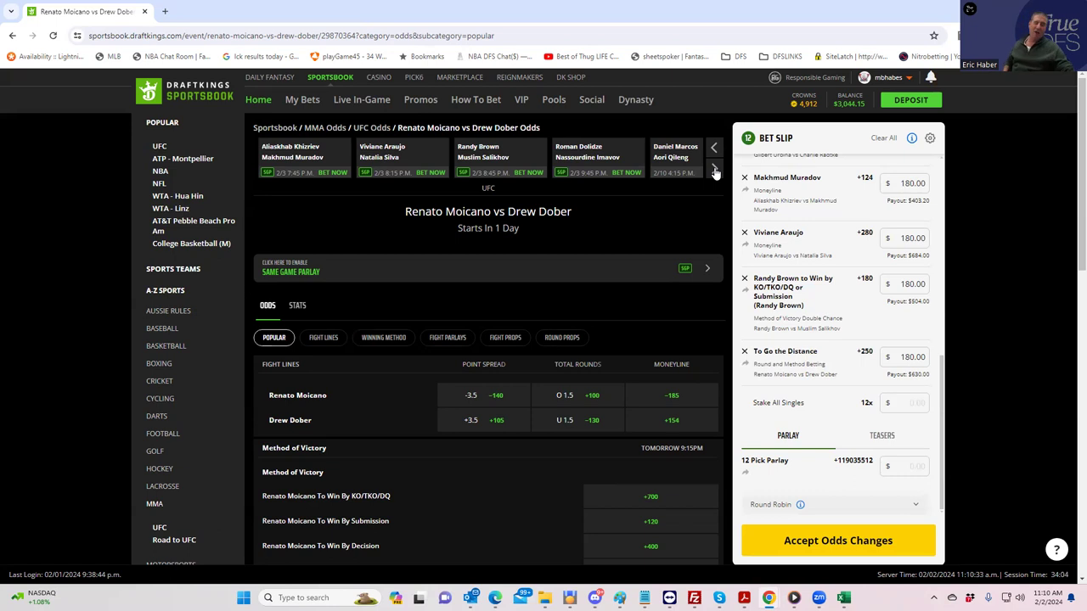
pyautogui.click(583, 148)
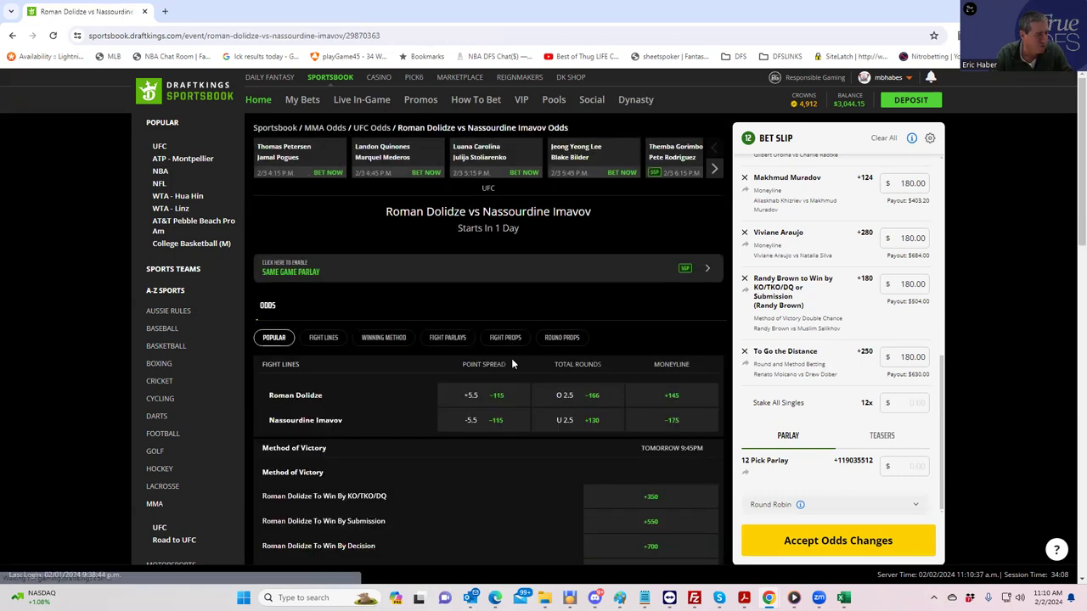
# - Review the popular odds for Roman Dolidze vs Nassourdine Imavov, including fight lines, method of victory and round and method betting
pyautogui.scroll(-3, 511, 364)
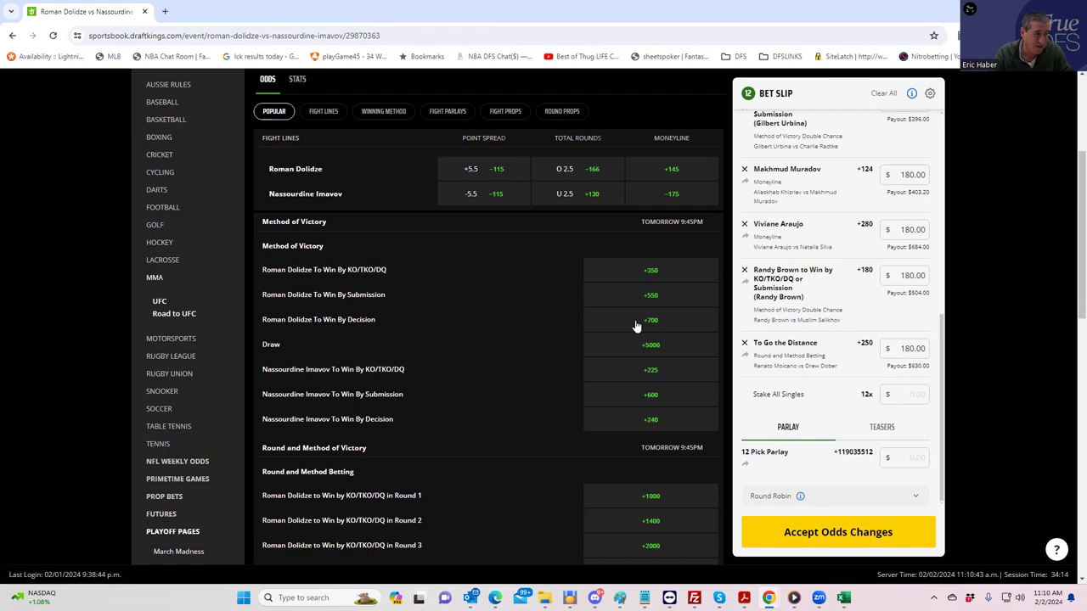
pyautogui.scroll(3, 559, 292)
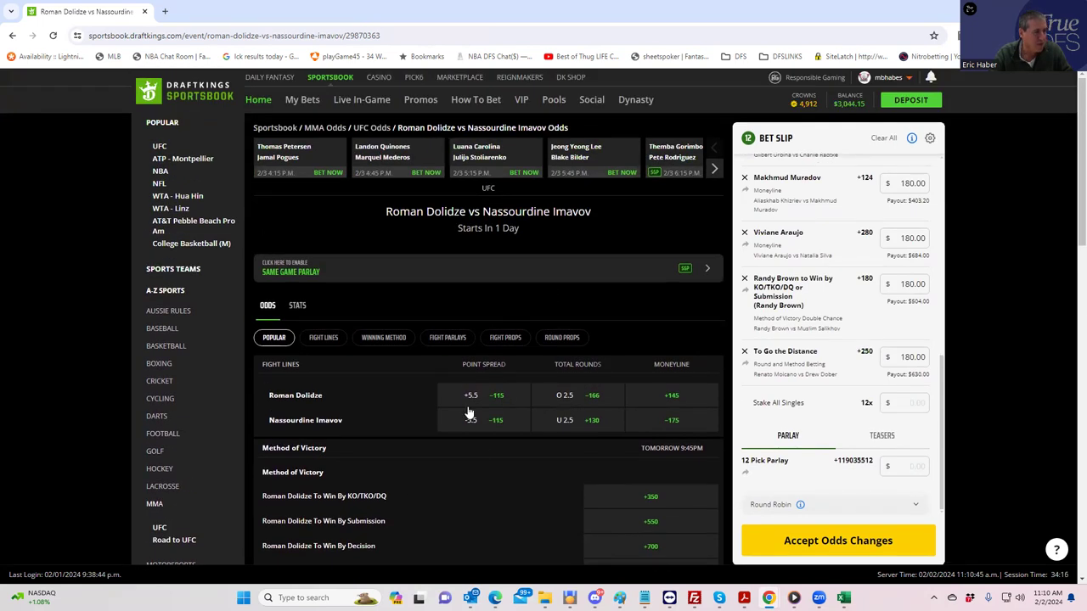
pyautogui.scroll(-2, 562, 467)
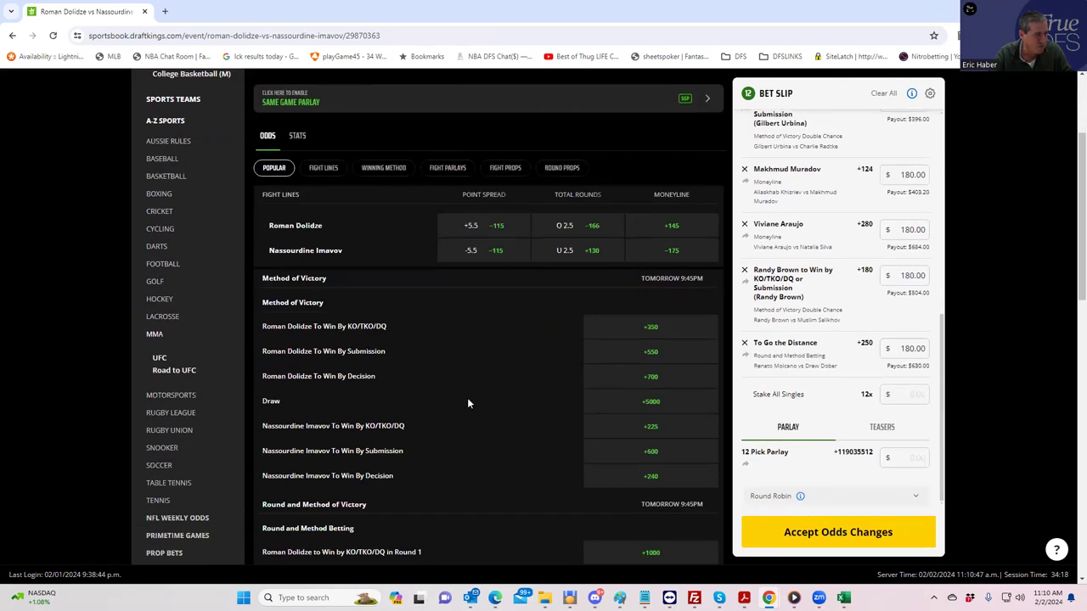
pyautogui.scroll(-1, 468, 403)
pyautogui.scroll(-1, 418, 379)
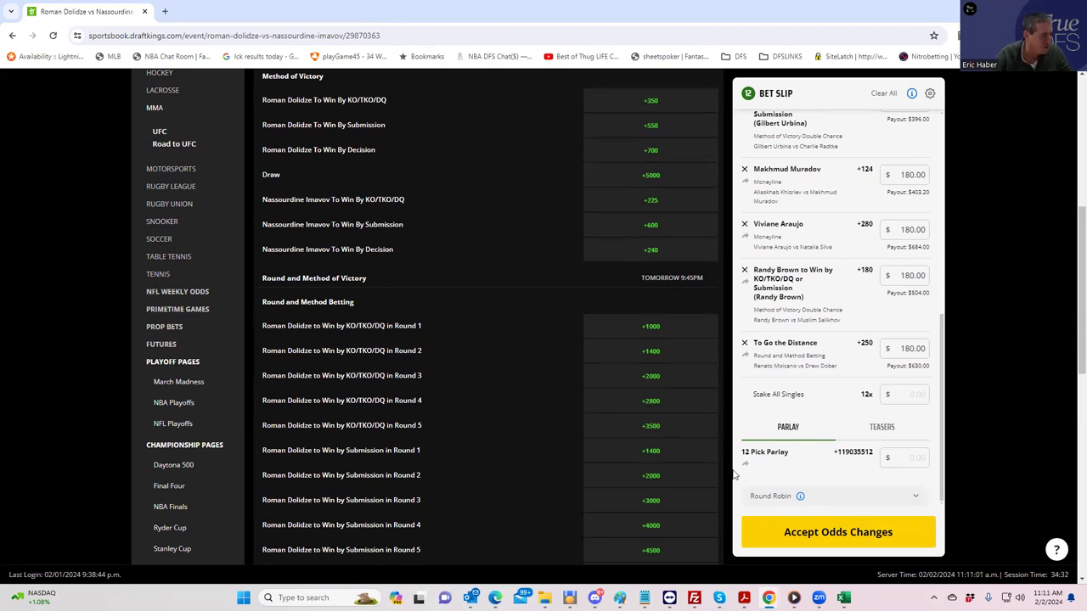
pyautogui.scroll(-2, 654, 503)
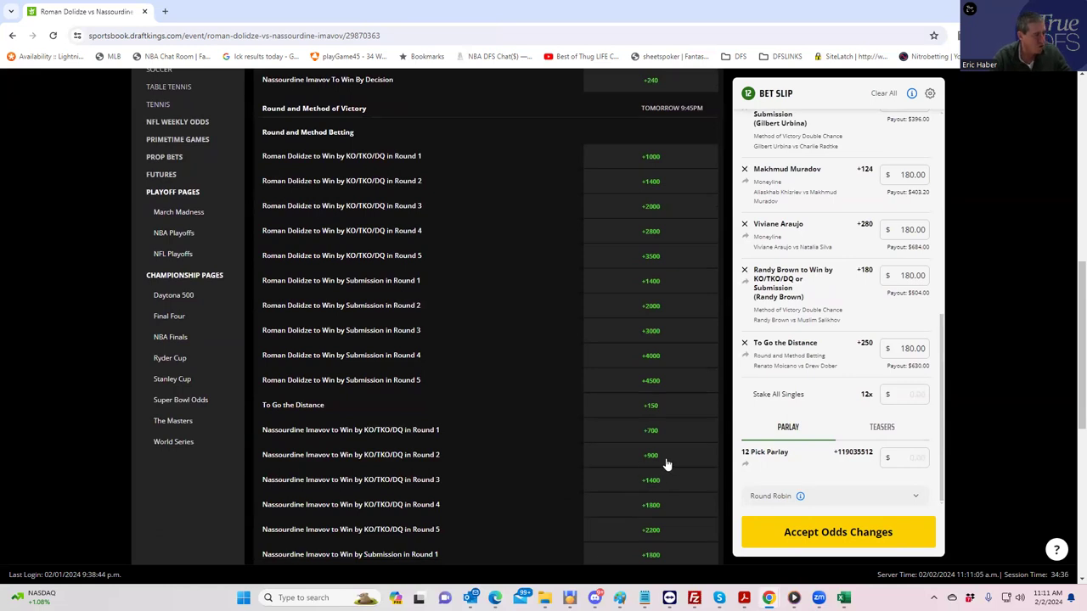
pyautogui.scroll(-1, 656, 473)
pyautogui.scroll(-3, 651, 477)
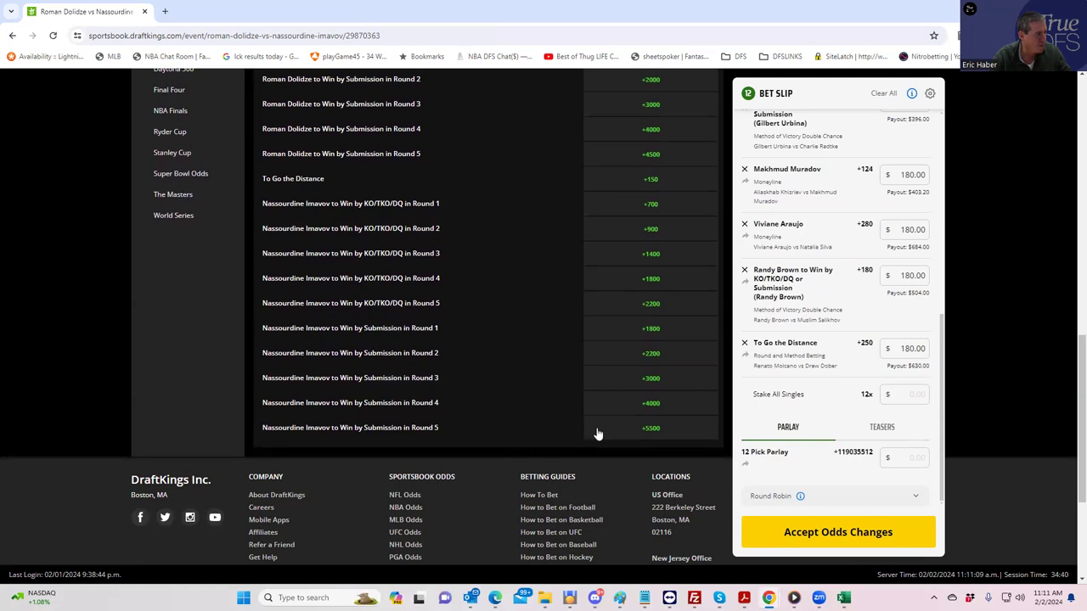
pyautogui.scroll(10, 626, 402)
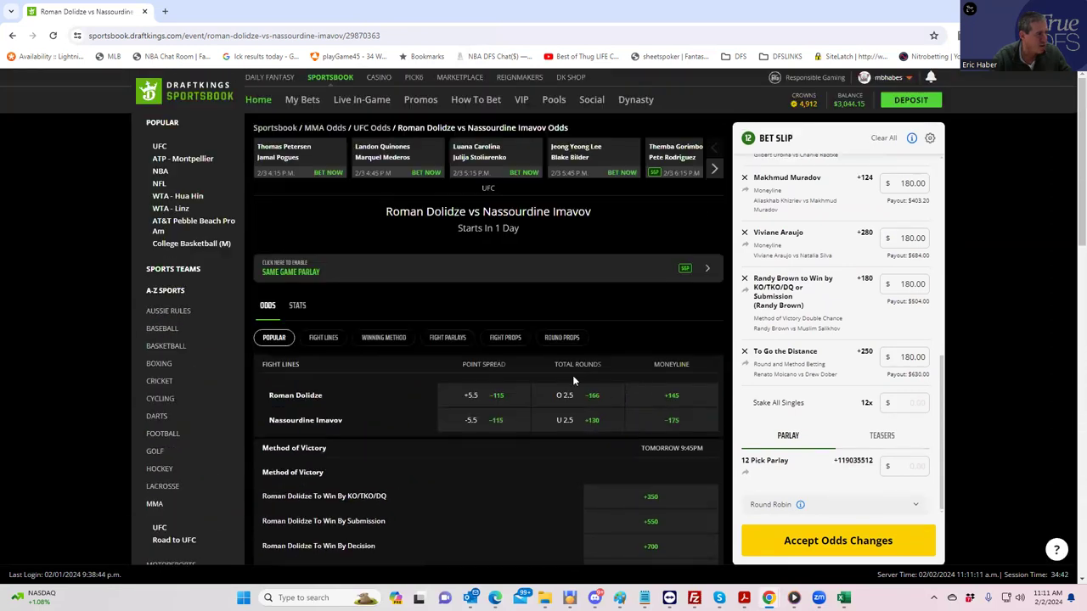
# - Examine the round props for the Dolidze vs Imavov fight, covering winning round, rounds started and round of finish
pyautogui.click(554, 338)
pyautogui.scroll(-2, 574, 457)
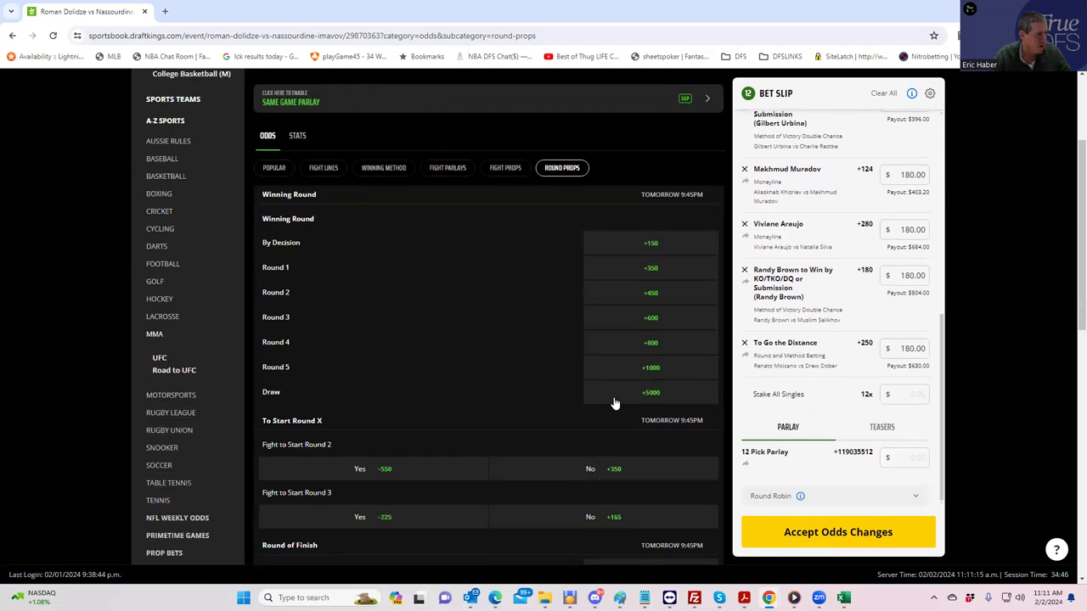
pyautogui.scroll(-1, 646, 395)
pyautogui.scroll(-3, 643, 405)
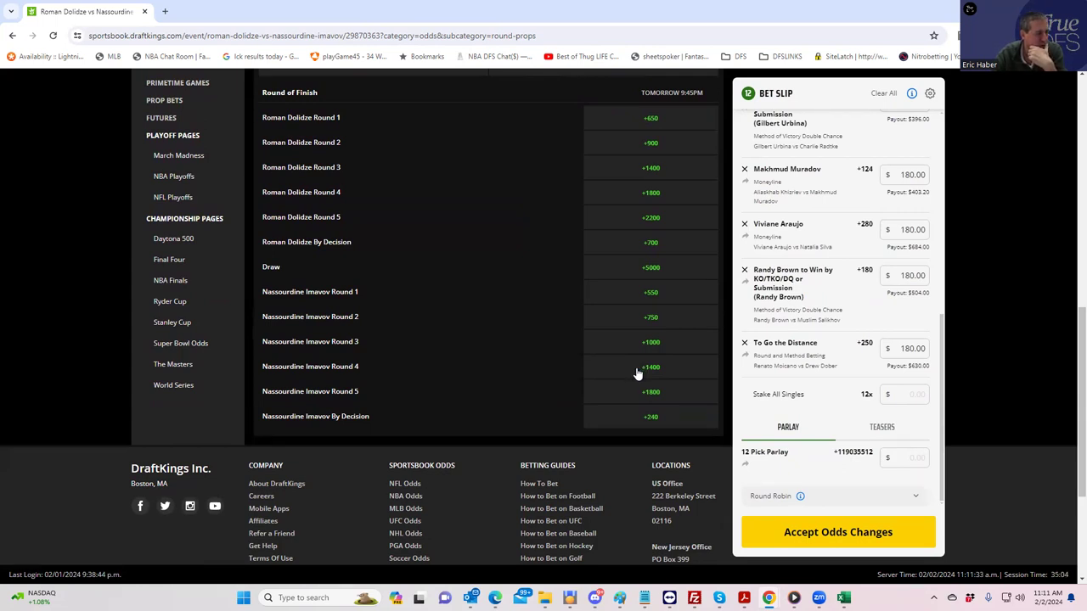
pyautogui.scroll(8, 637, 374)
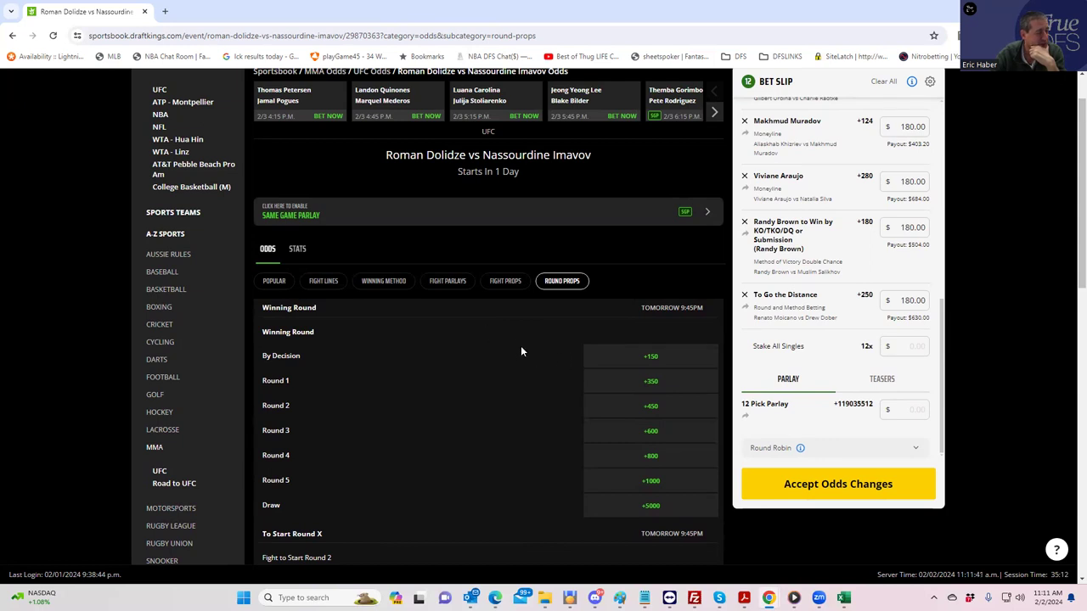
pyautogui.scroll(-6, 429, 344)
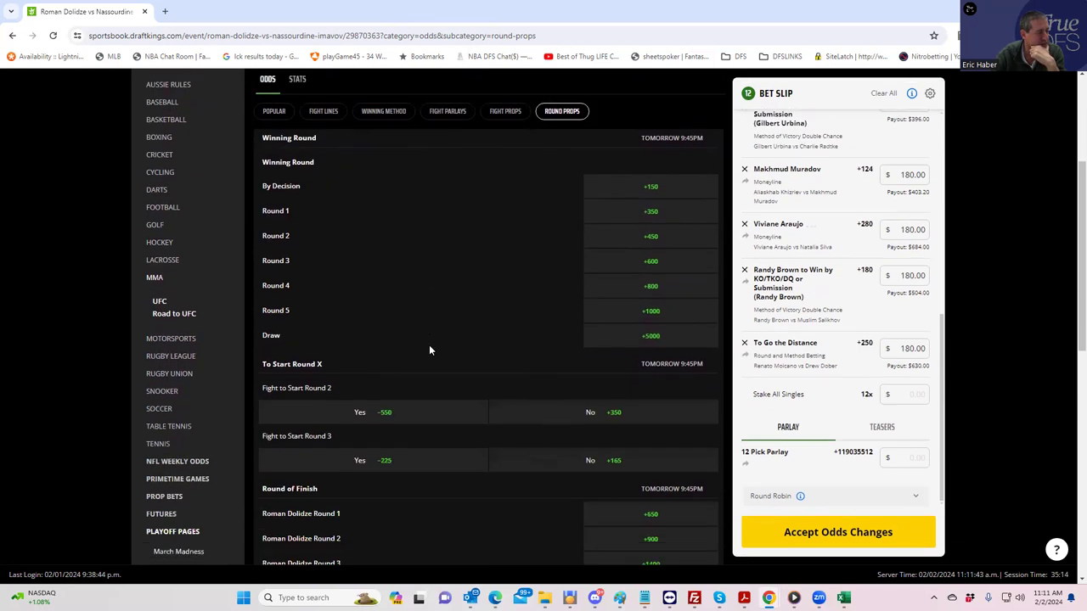
pyautogui.scroll(-3, 431, 346)
pyautogui.scroll(15, 430, 340)
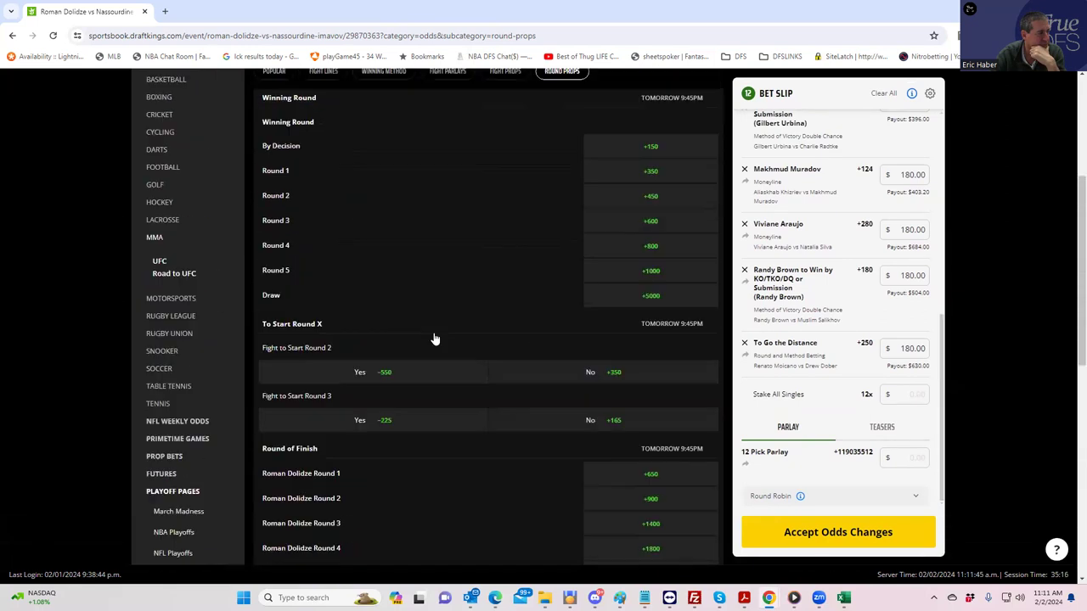
# - Examine the winning method odds for the Dolidze vs Imavov fight, including the double chance and exact method of victory markets
pyautogui.click(383, 338)
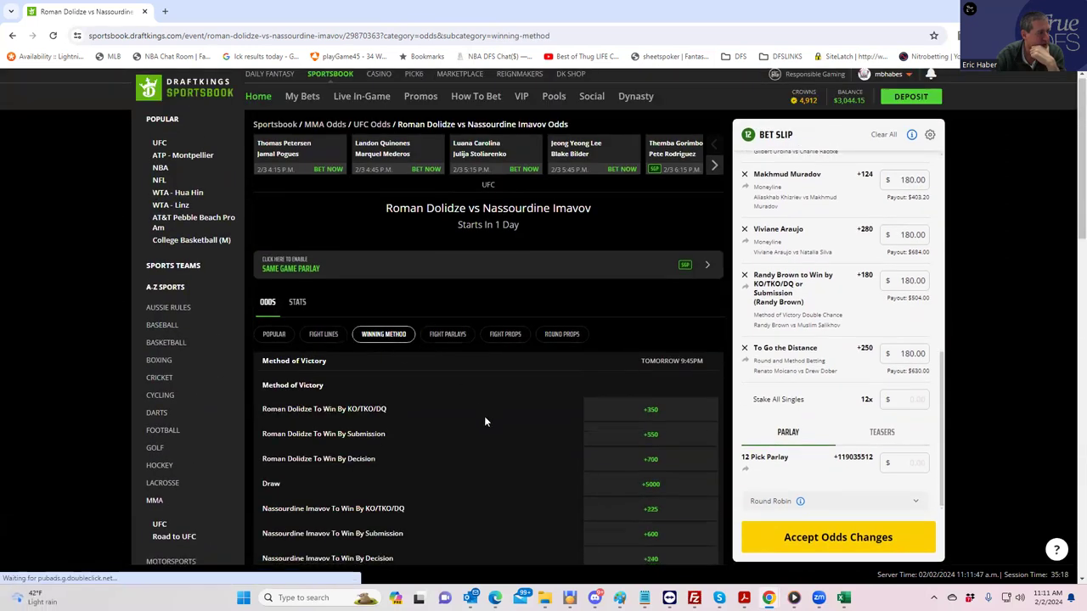
pyautogui.scroll(-5, 484, 416)
pyautogui.scroll(-6, 487, 409)
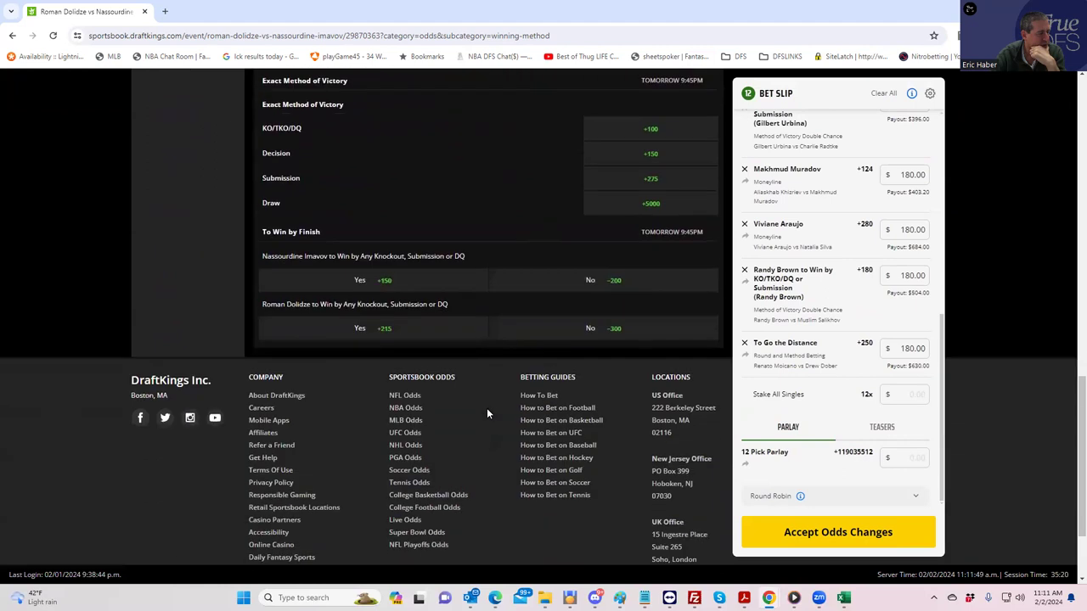
pyautogui.scroll(3, 488, 398)
pyautogui.scroll(4, 490, 397)
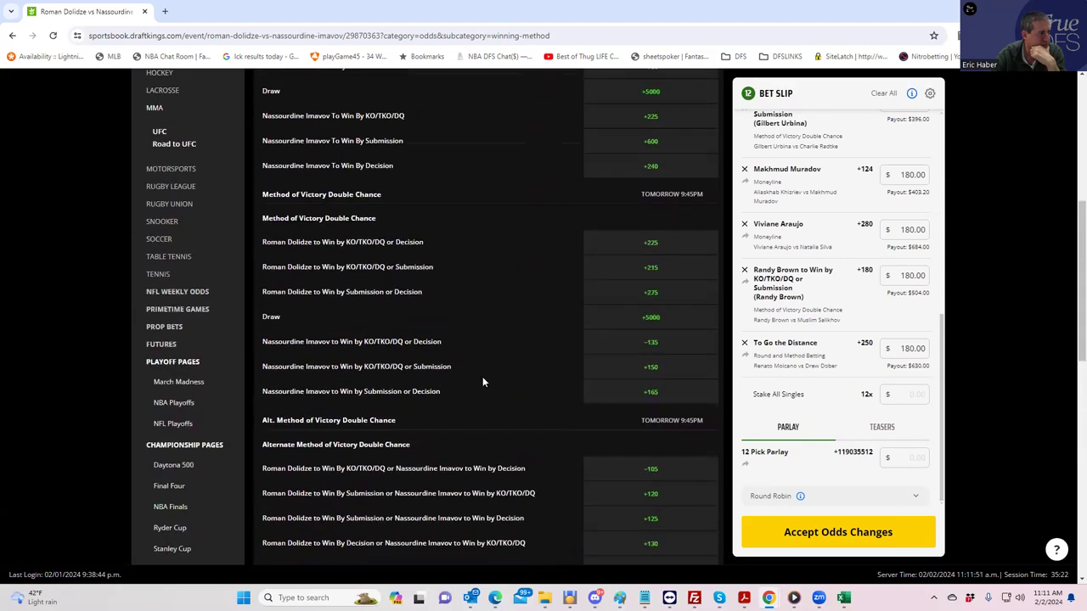
pyautogui.scroll(1, 432, 319)
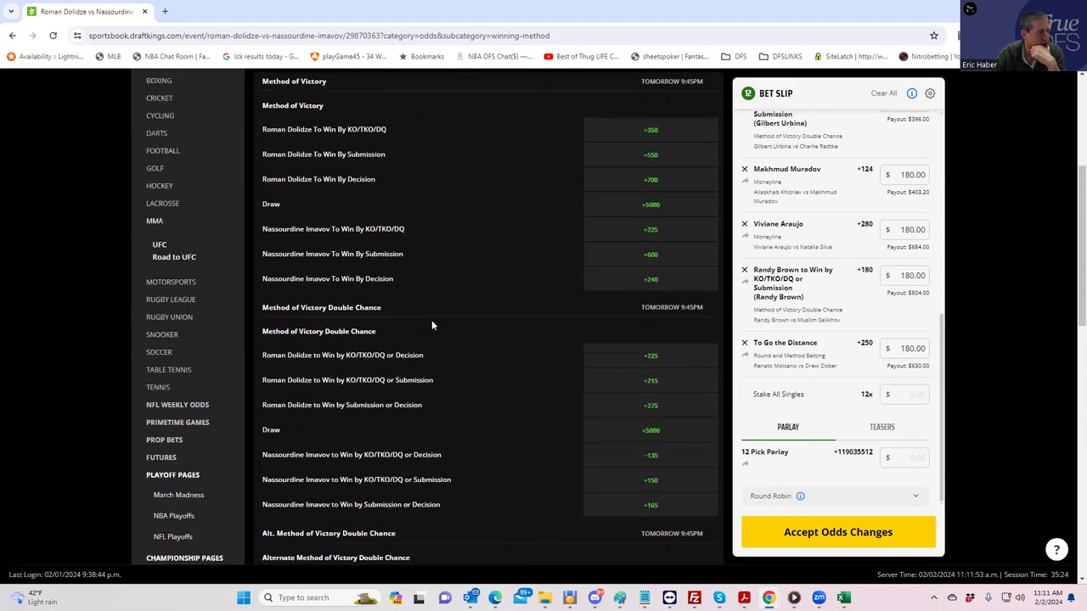
pyautogui.scroll(1, 406, 362)
pyautogui.scroll(-3, 455, 377)
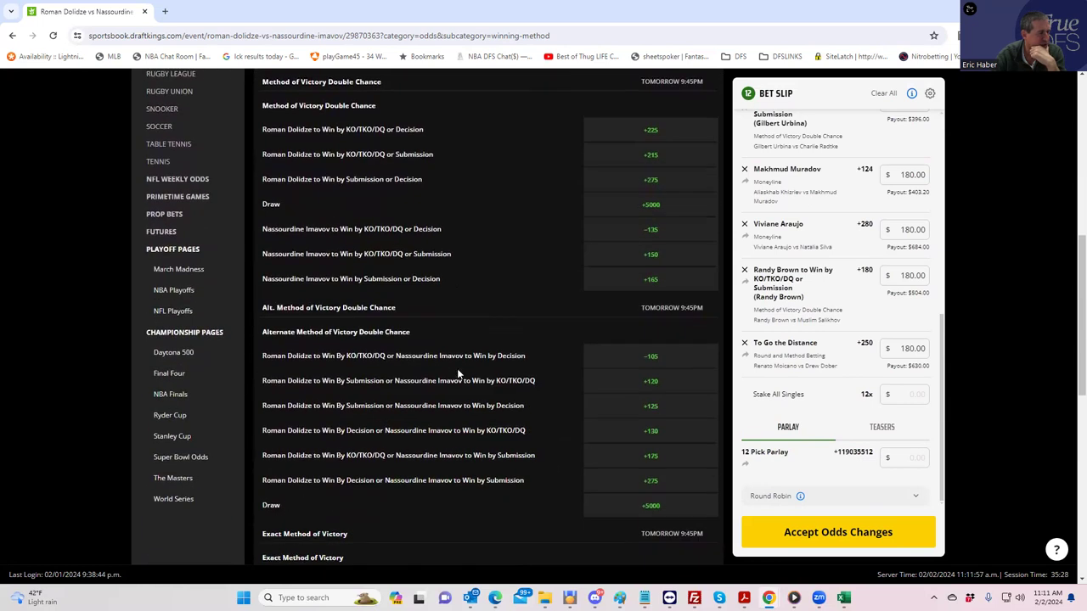
pyautogui.scroll(5, 457, 368)
# - Look through the fight lines and fight props of the Dolidze vs Imavov fight and recheck its round props
pyautogui.click(321, 340)
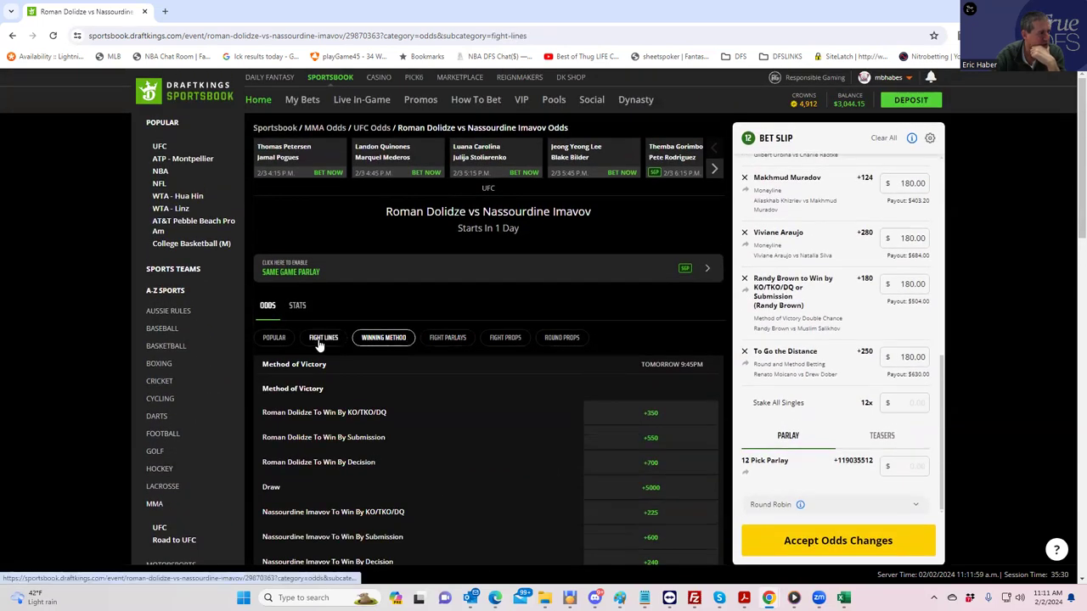
pyautogui.click(510, 342)
pyautogui.click(552, 342)
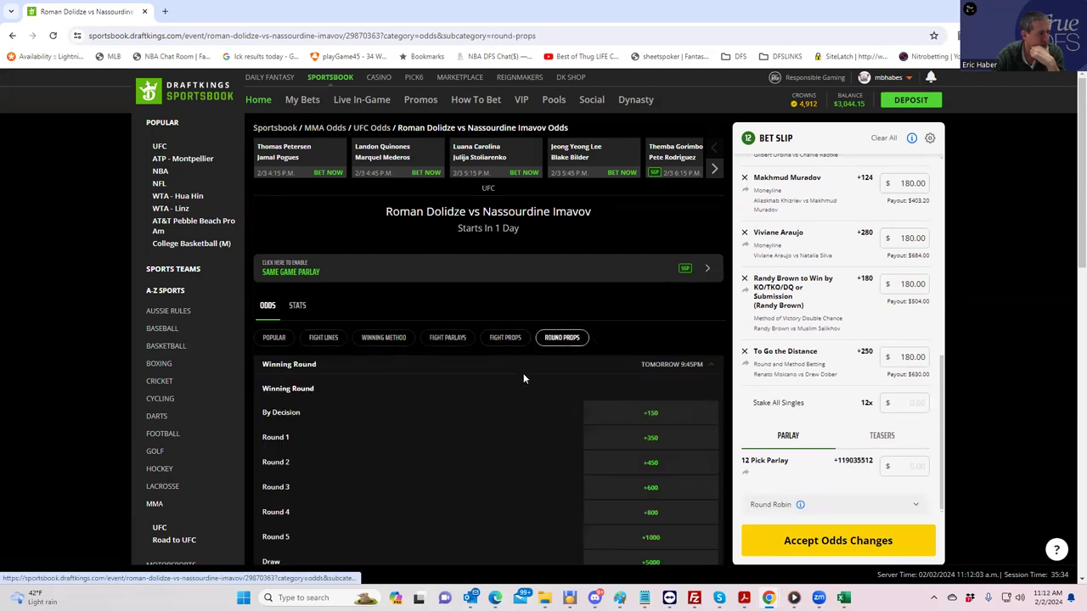
pyautogui.scroll(-8, 518, 380)
pyautogui.scroll(5, 520, 370)
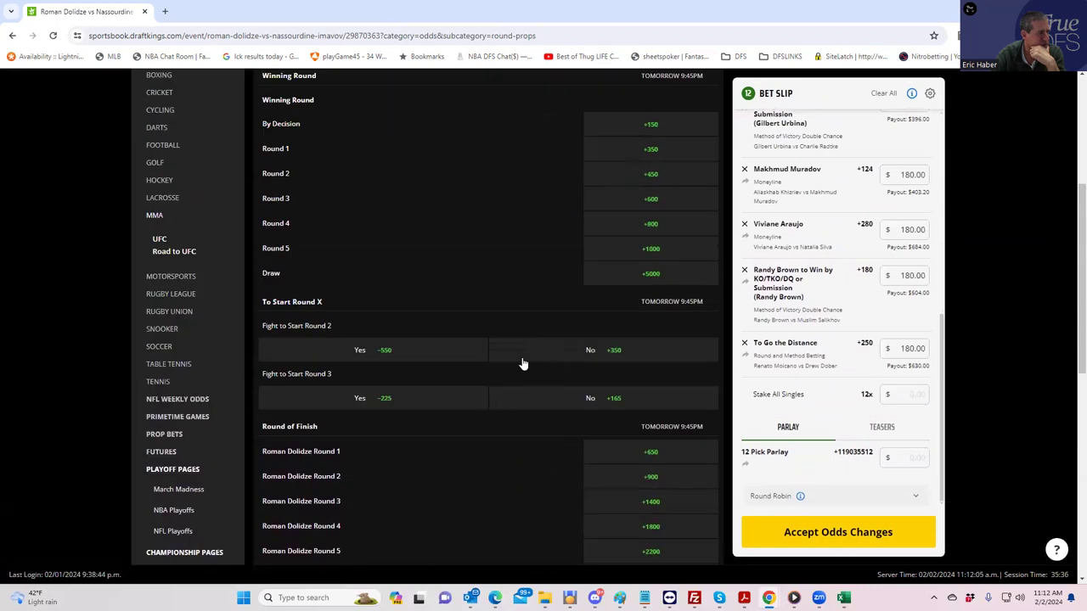
pyautogui.scroll(3, 492, 344)
# - Recheck the popular odds for Dolidze vs Imavov, comparing the round and method betting list with the method of victory market
pyautogui.click(273, 282)
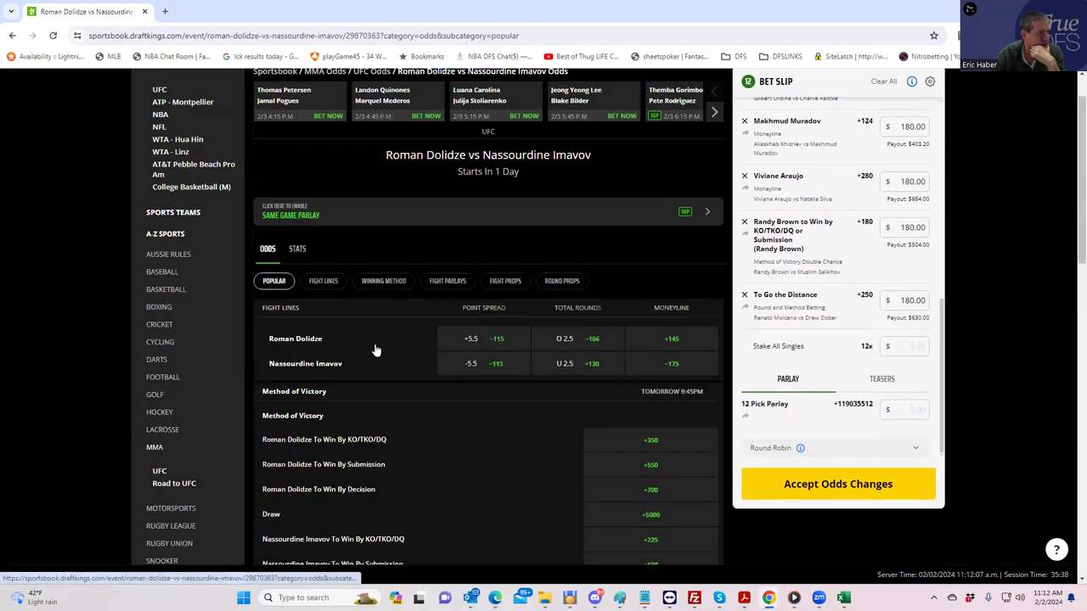
pyautogui.scroll(-3, 476, 403)
pyautogui.scroll(-5, 519, 411)
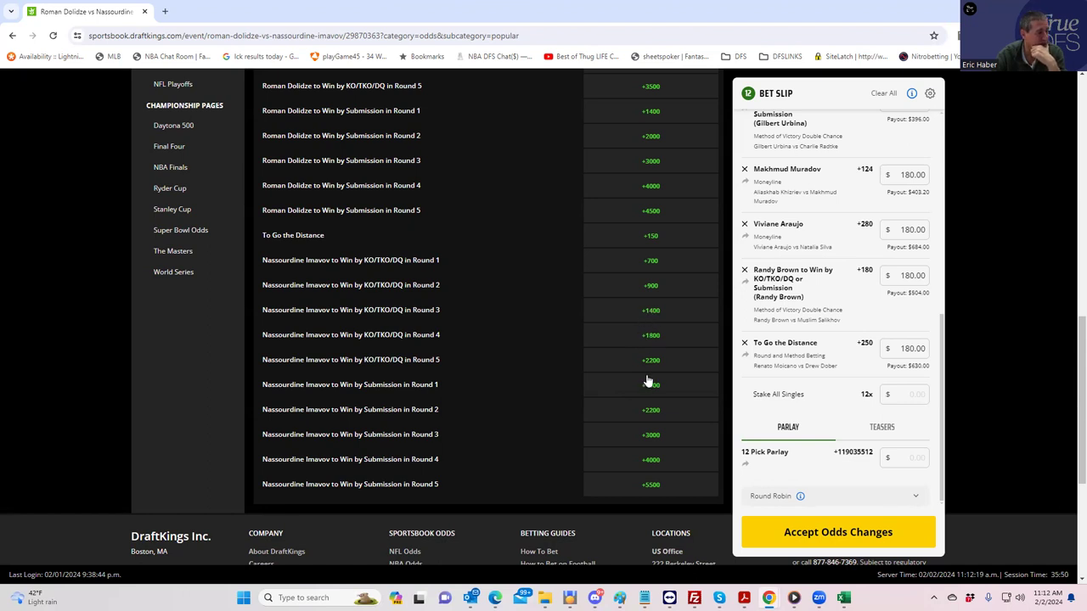
pyautogui.scroll(-2, 648, 382)
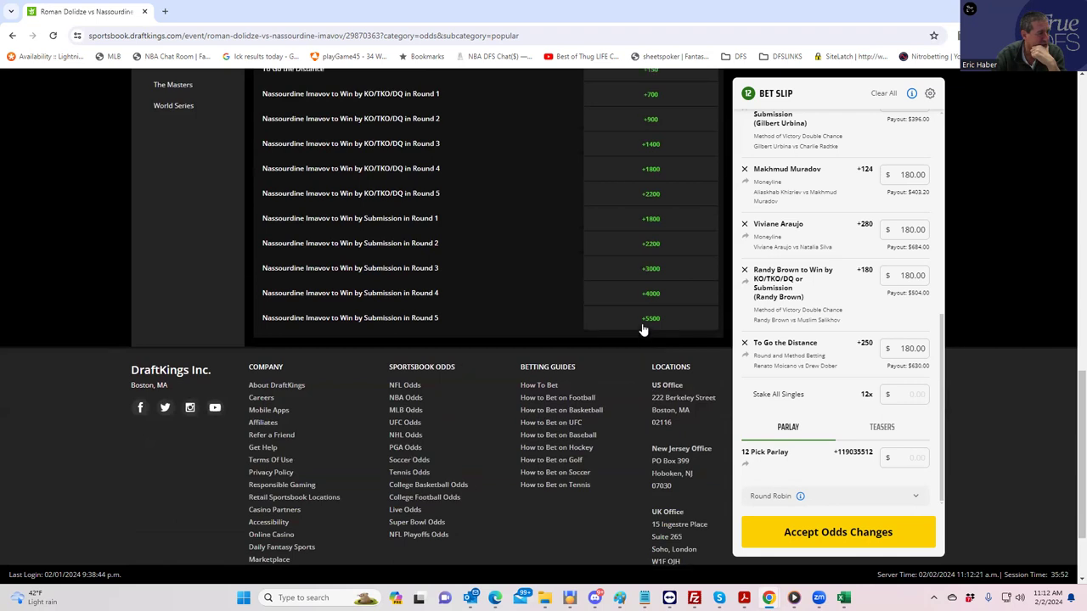
pyautogui.scroll(1, 642, 333)
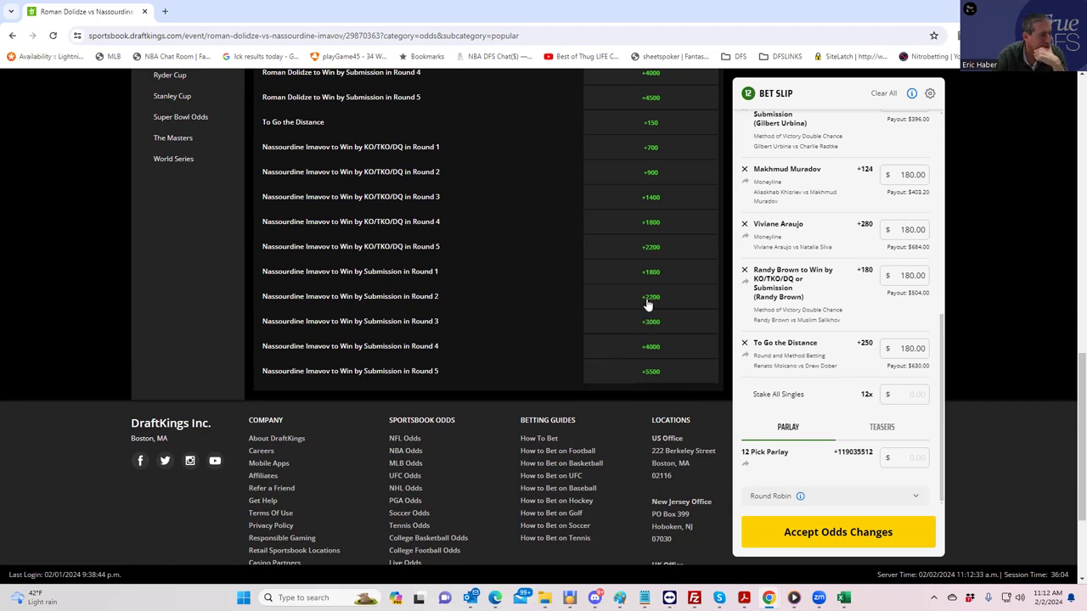
pyautogui.scroll(1, 651, 301)
pyautogui.scroll(1, 651, 299)
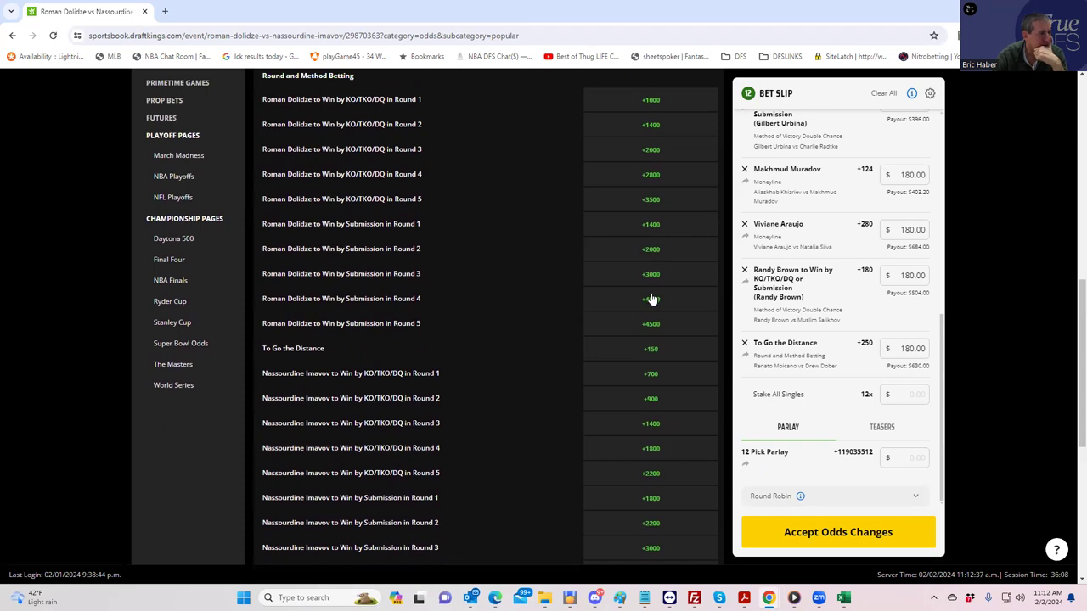
pyautogui.scroll(3, 652, 299)
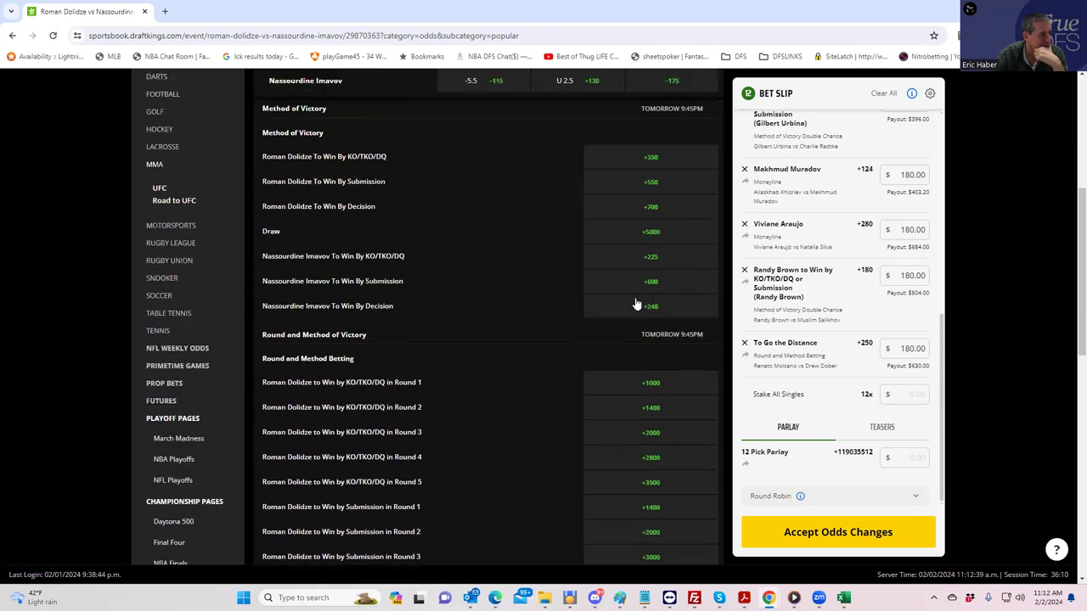
pyautogui.scroll(1, 635, 304)
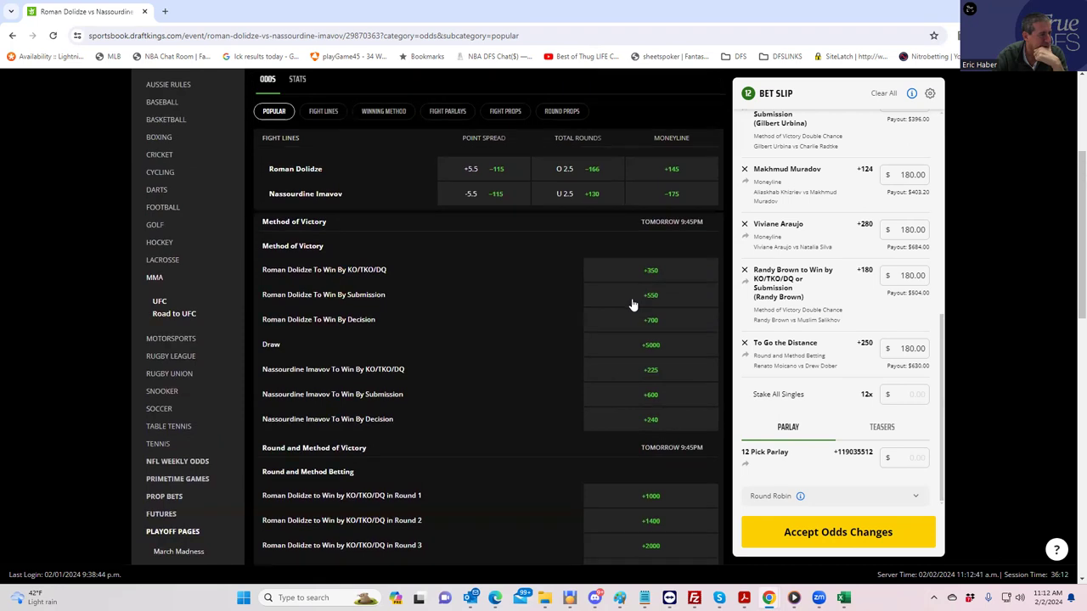
# - Add Nassourdine Imavov Round 4 from the fight's Round of Finish props to the bet slip with a $180 wager
pyautogui.click(564, 113)
pyautogui.scroll(-4, 595, 441)
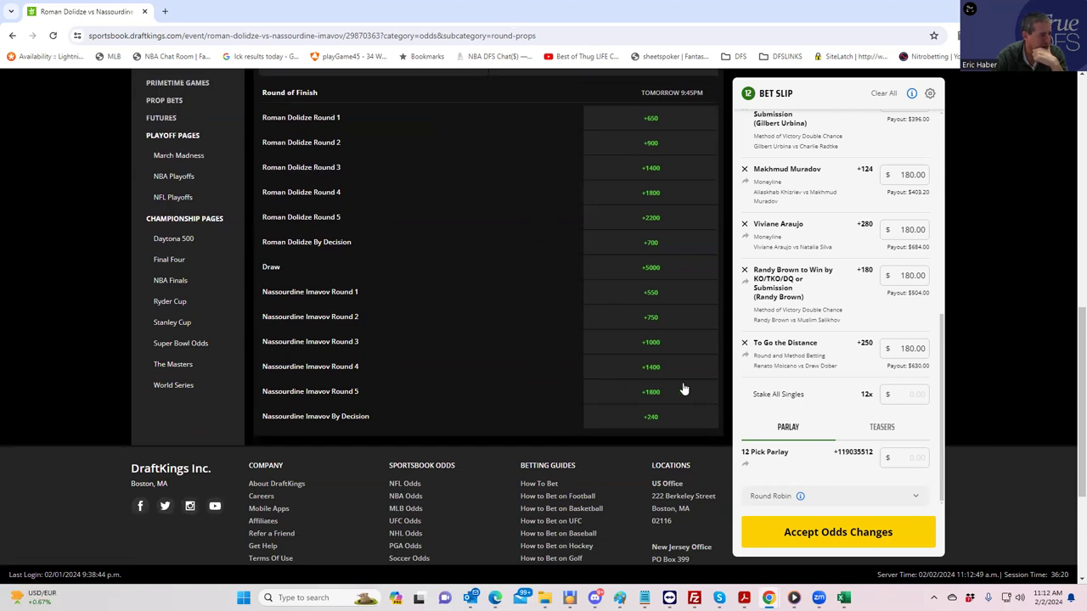
pyautogui.click(649, 371)
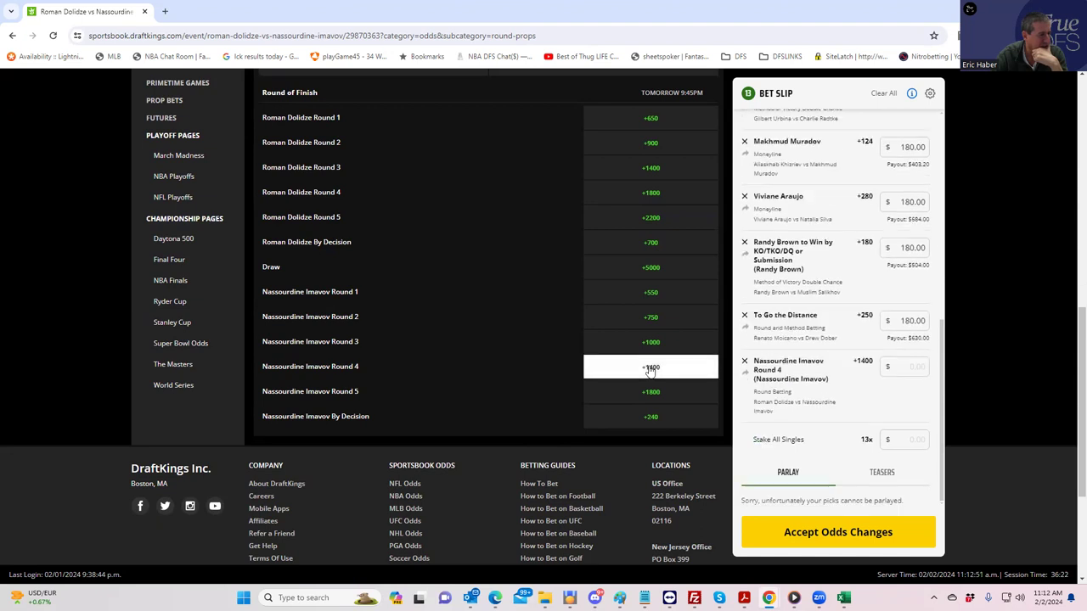
pyautogui.click(903, 366)
pyautogui.write('180')
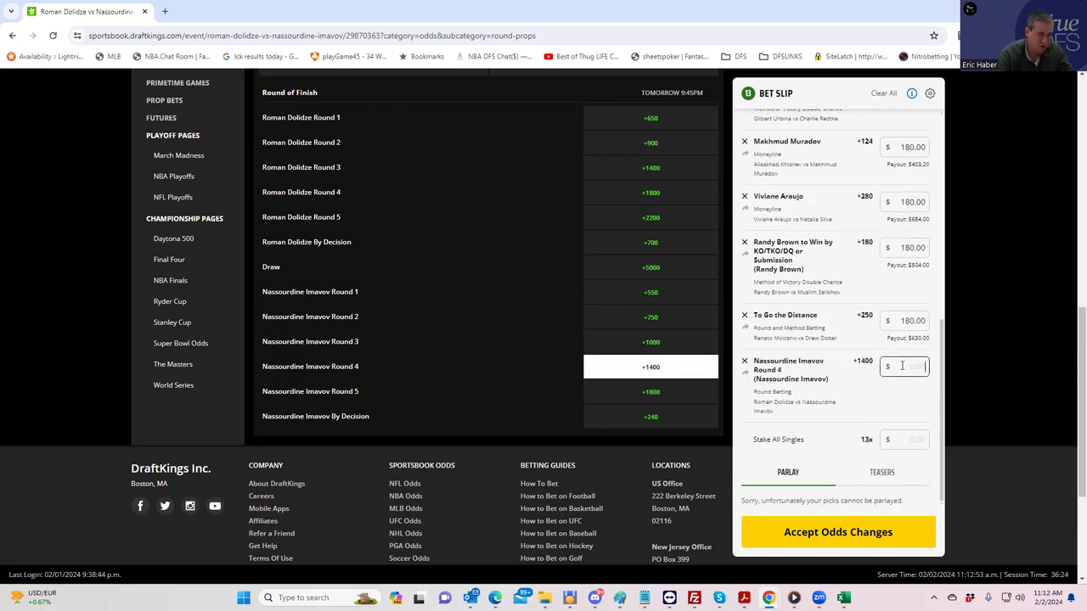
pyautogui.click(891, 410)
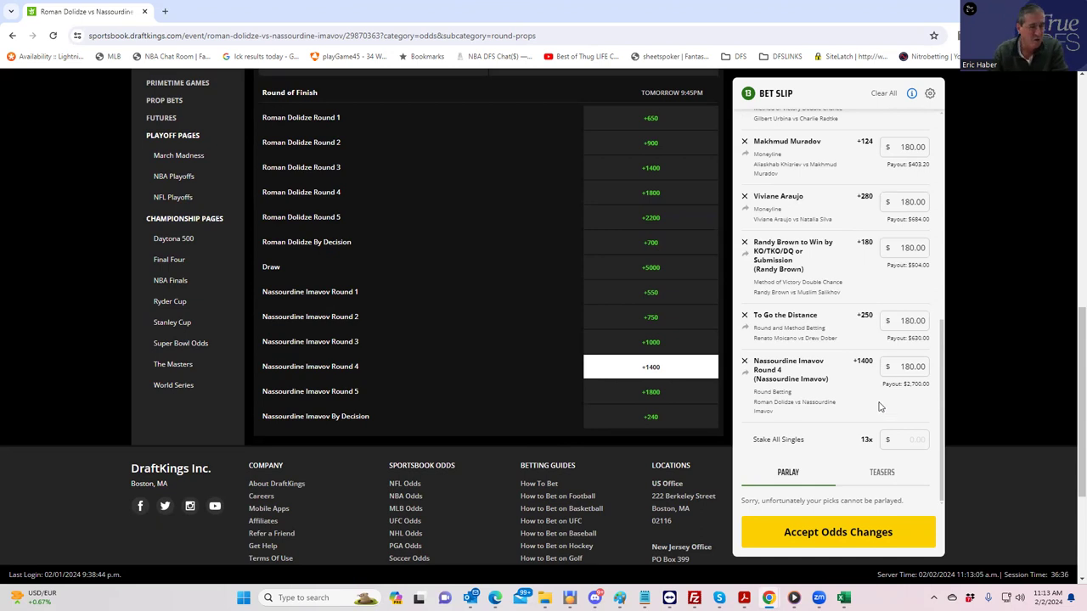
# - Look over the picks in the bet slip and set the stake for all singles to $180
pyautogui.moveTo(943, 370); pyautogui.dragTo(940, 149)
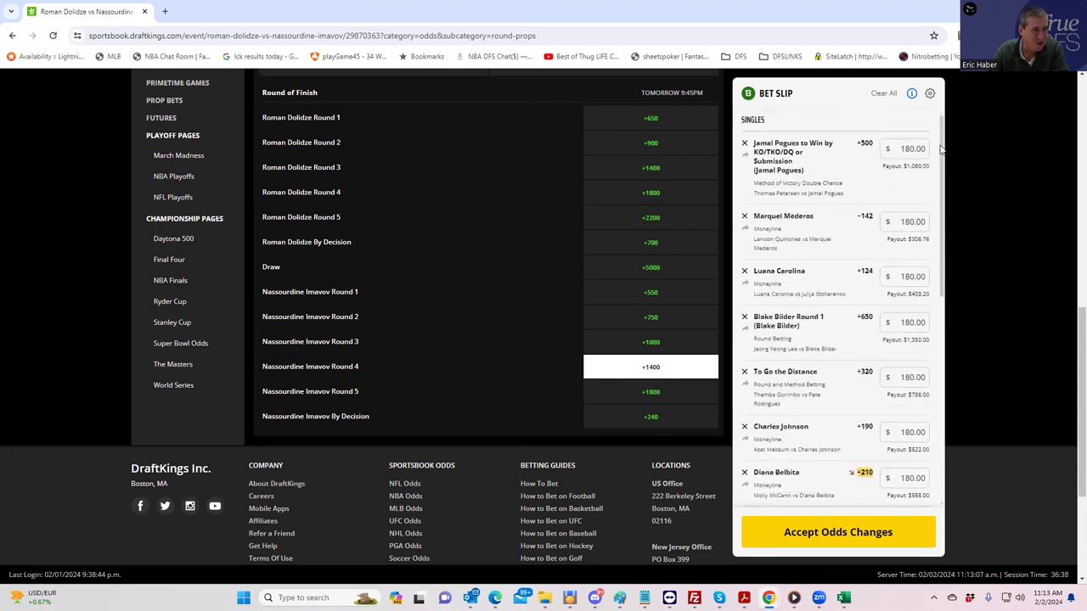
pyautogui.moveTo(944, 185); pyautogui.dragTo(973, 160)
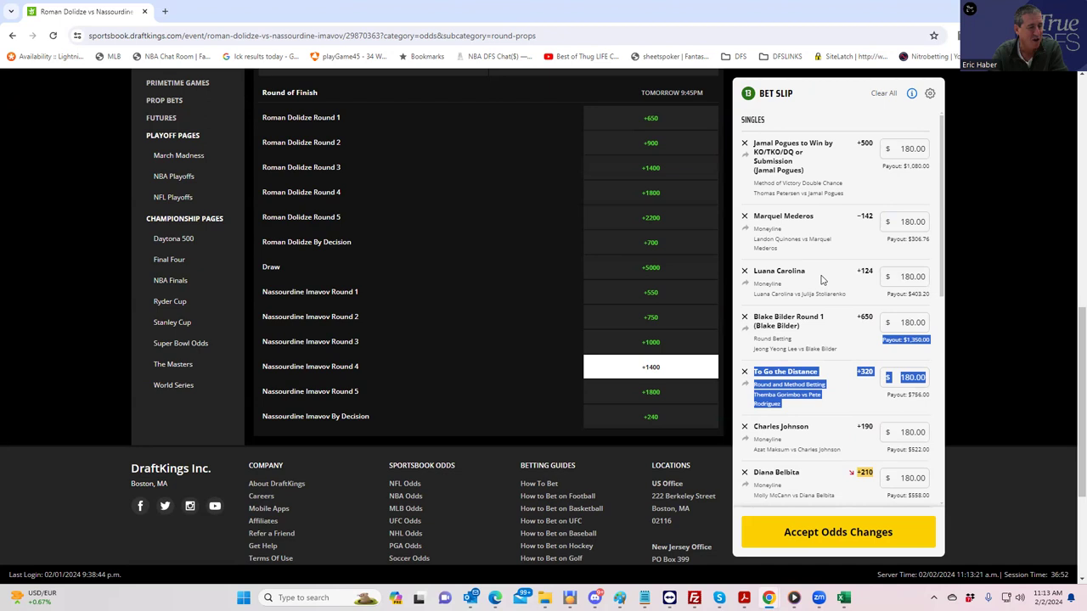
pyautogui.scroll(-3, 862, 459)
pyautogui.scroll(-3, 860, 460)
pyautogui.click(901, 440)
pyautogui.write('180')
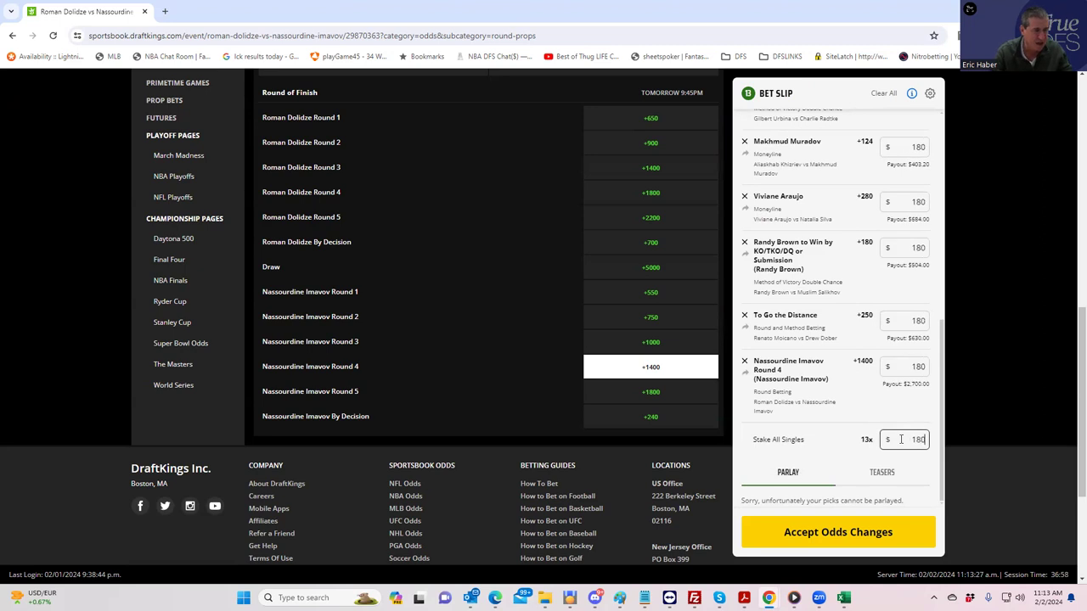
pyautogui.click(841, 448)
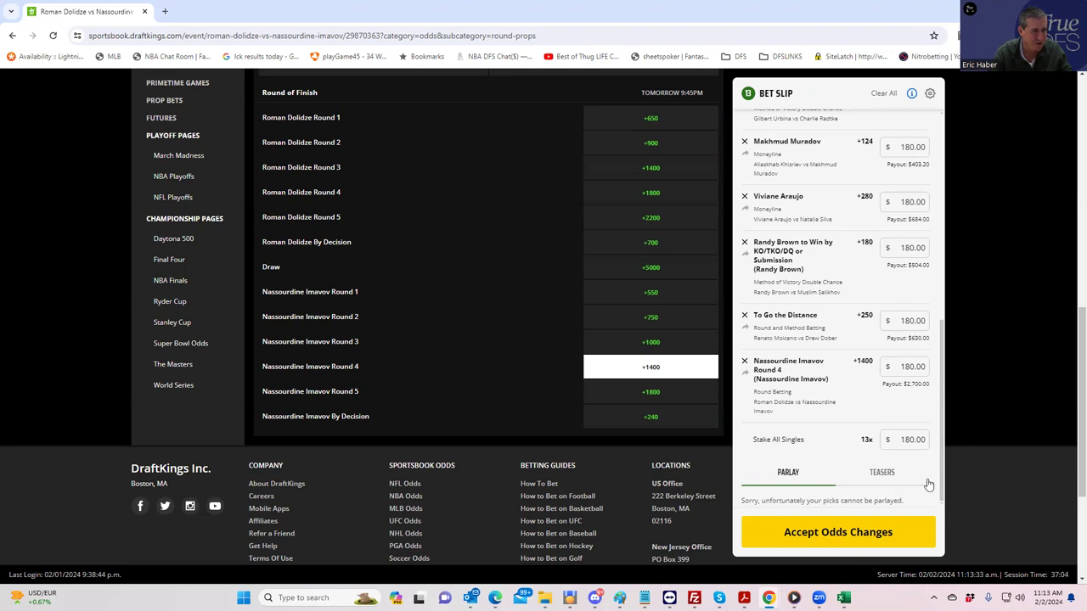
# - Accept the odds changes in the bet slip and place all 13 single bets
pyautogui.moveTo(945, 451); pyautogui.dragTo(927, 350)
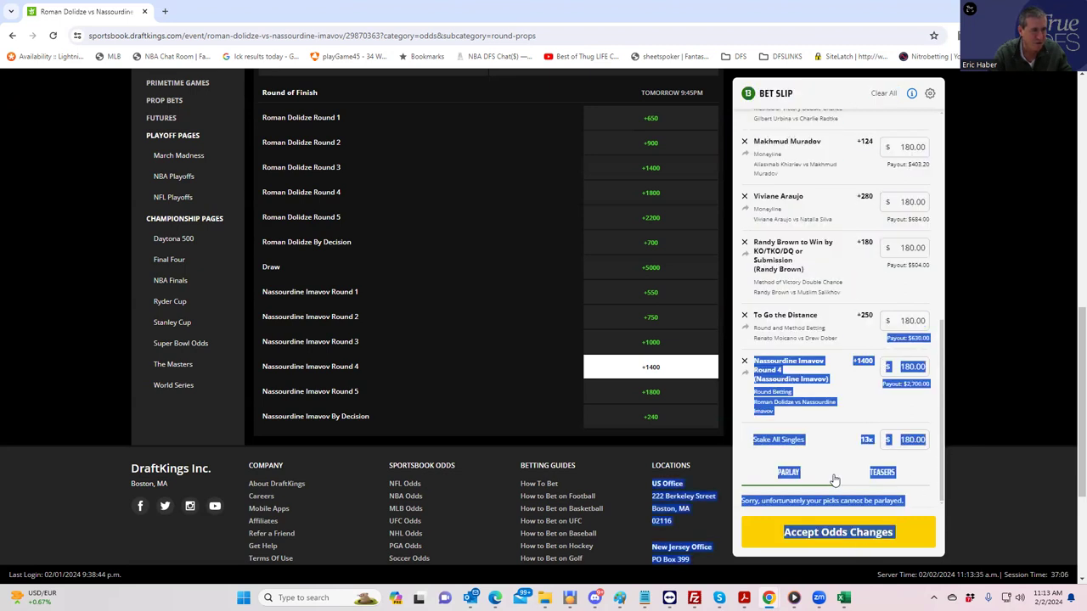
pyautogui.click(804, 528)
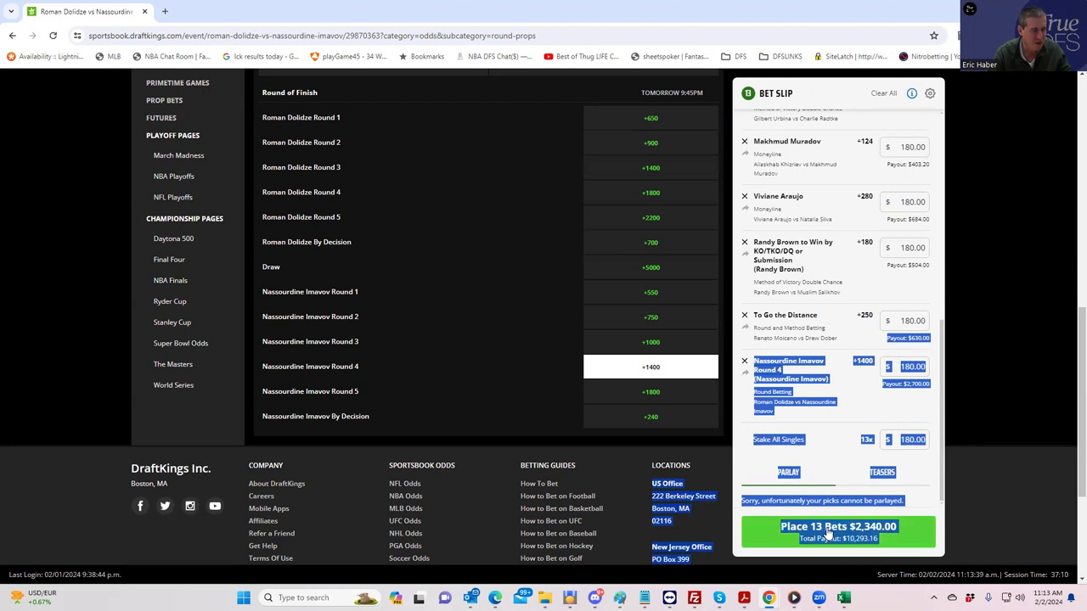
pyautogui.click(824, 532)
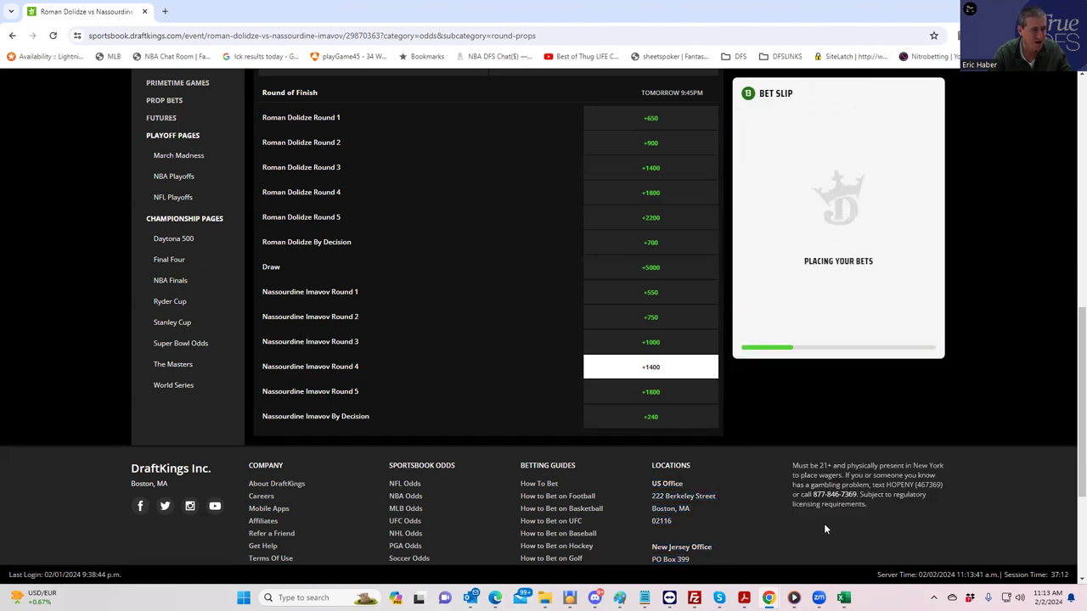